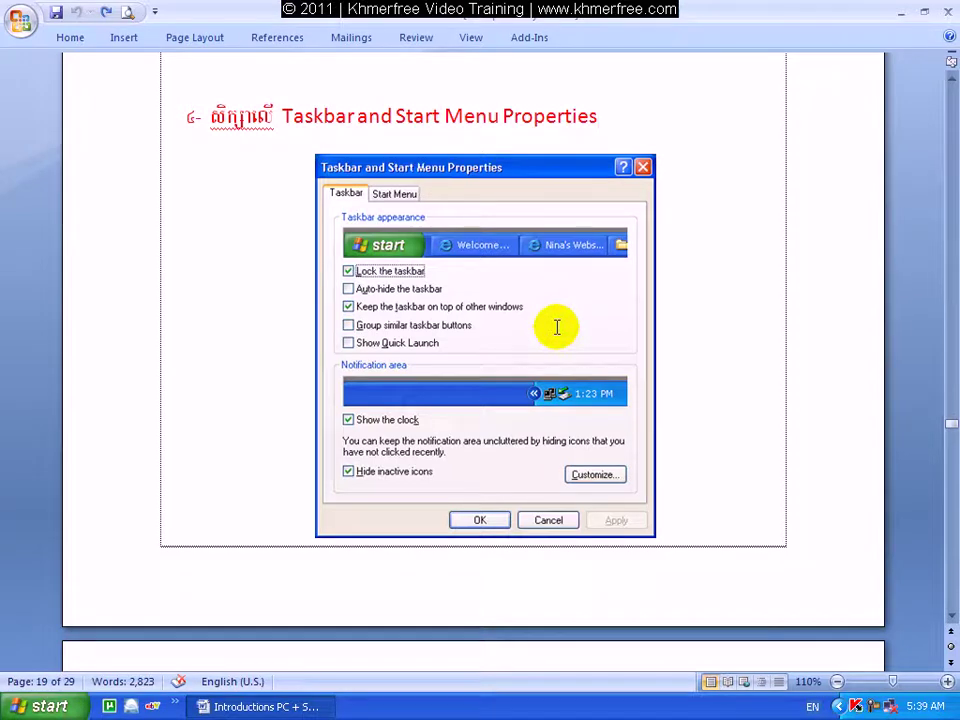
# Step: Minimize the Word document to reach the desktop, and look briefly at the Start menu
pyautogui.click(903, 12)
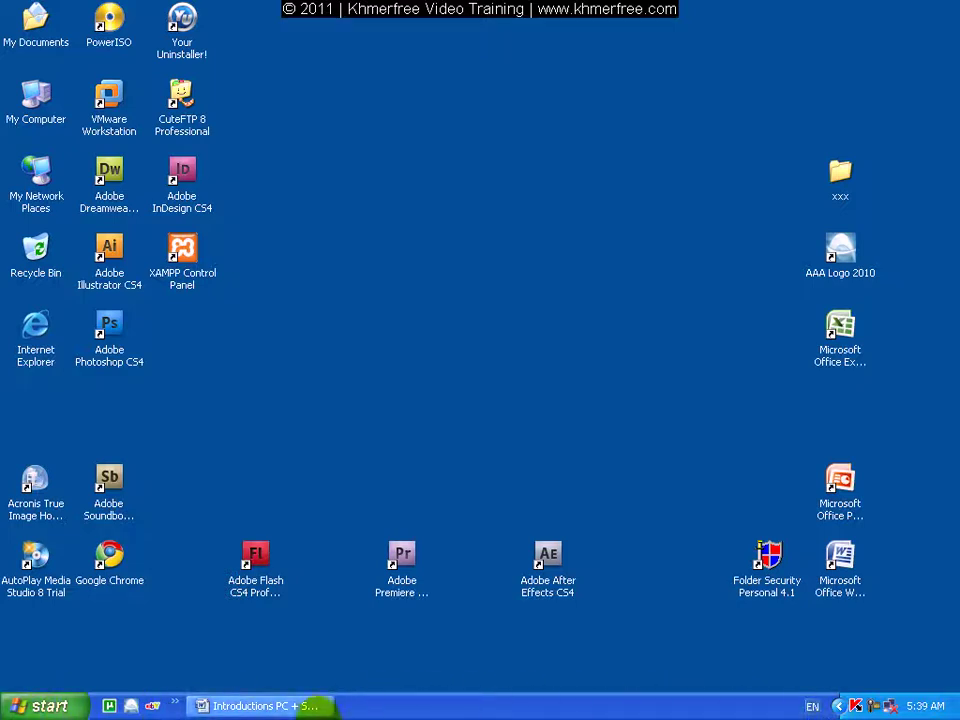
pyautogui.click(58, 708)
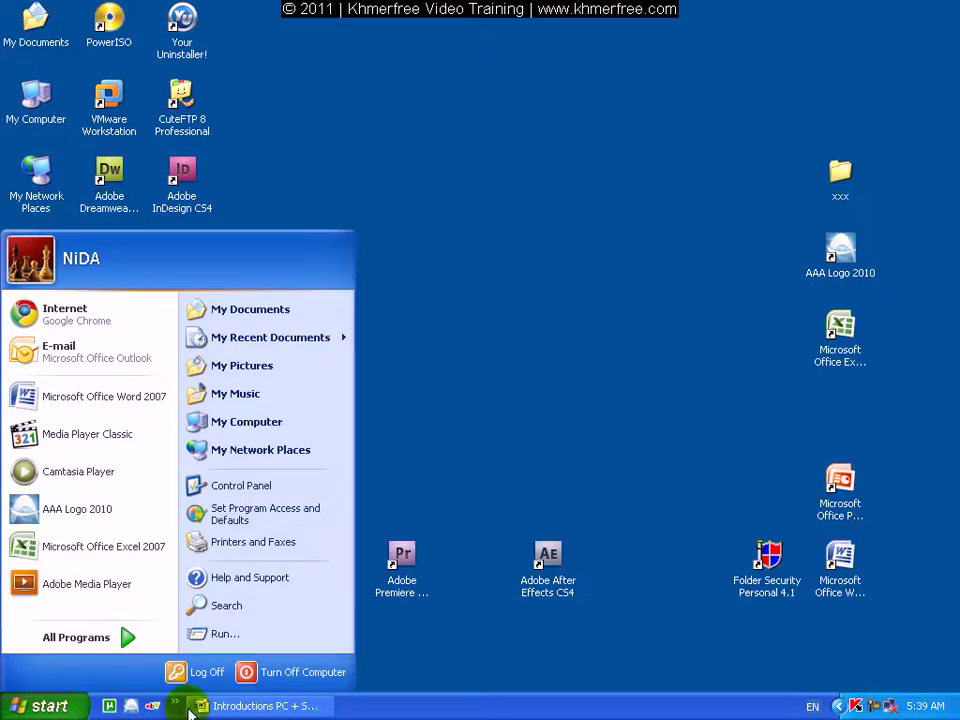
pyautogui.click(479, 624)
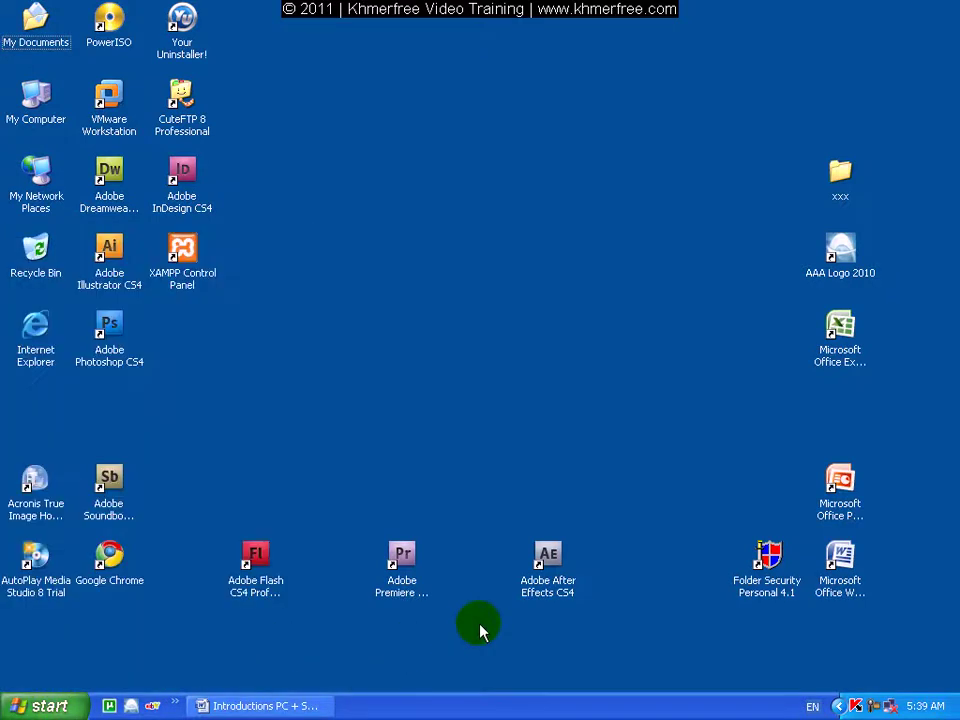
# Step: Open Taskbar and Start Menu Properties from the taskbar, and dismiss the dialog without changes
pyautogui.rightClick(500, 707)
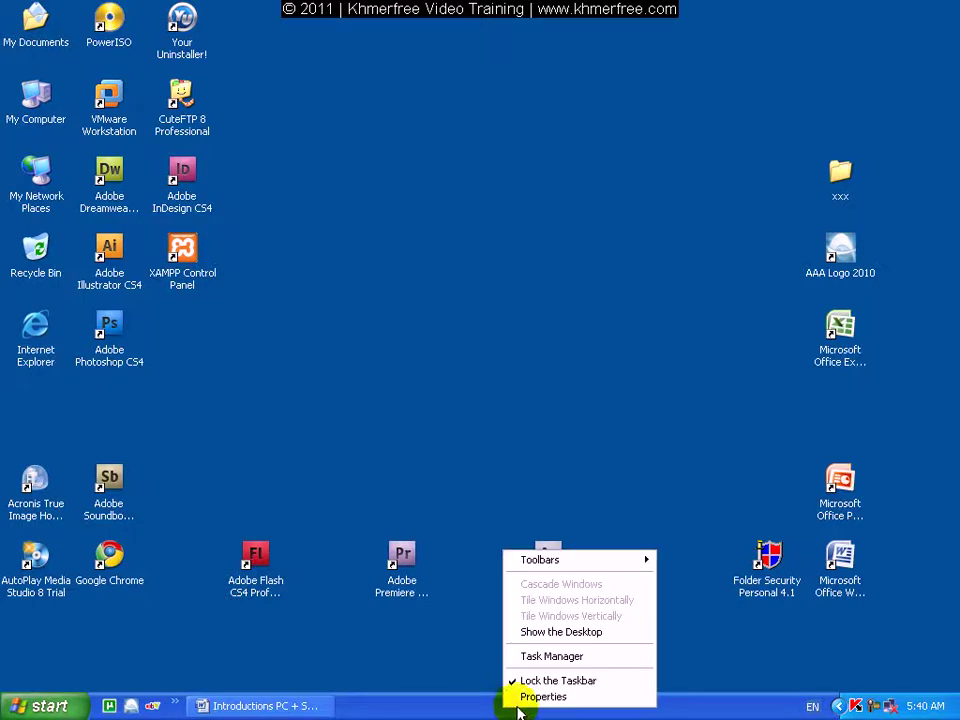
pyautogui.click(543, 697)
pyautogui.moveTo(188, 278); pyautogui.dragTo(430, 200)
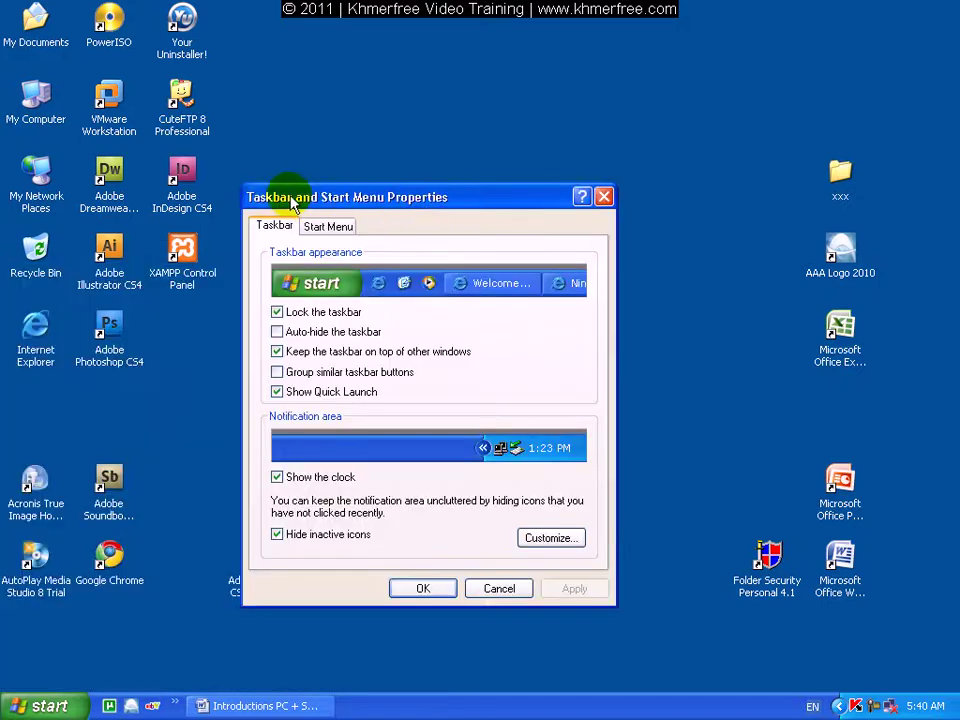
pyautogui.click(496, 591)
# Step: Open Taskbar and Start Menu Properties from the Start menu, and show the Taskbar settings in the repositioned dialog
pyautogui.click(45, 706)
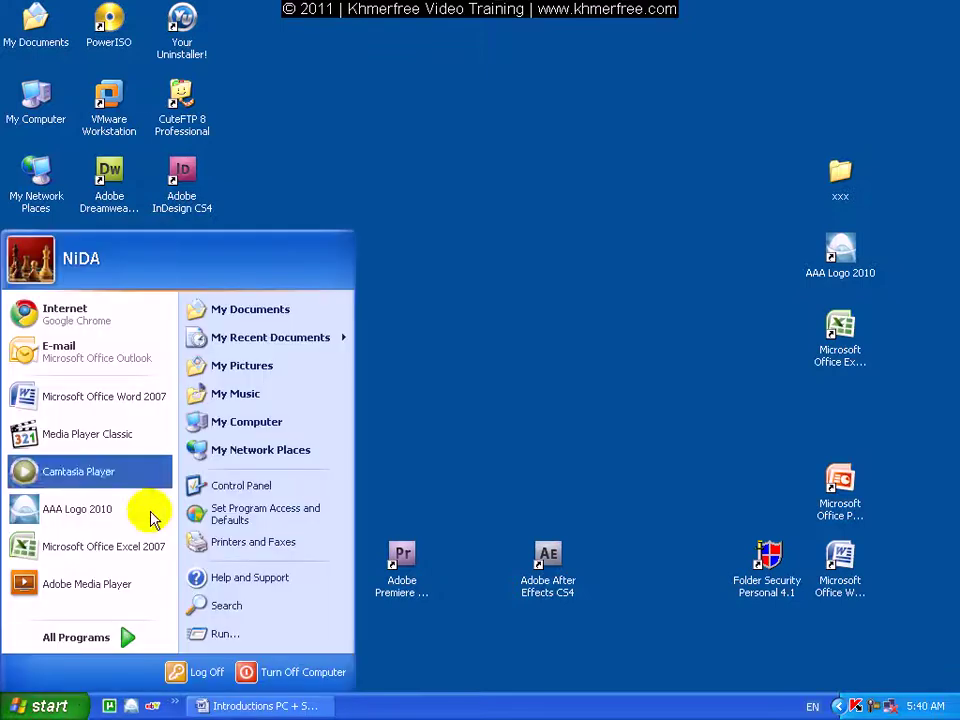
pyautogui.rightClick(229, 264)
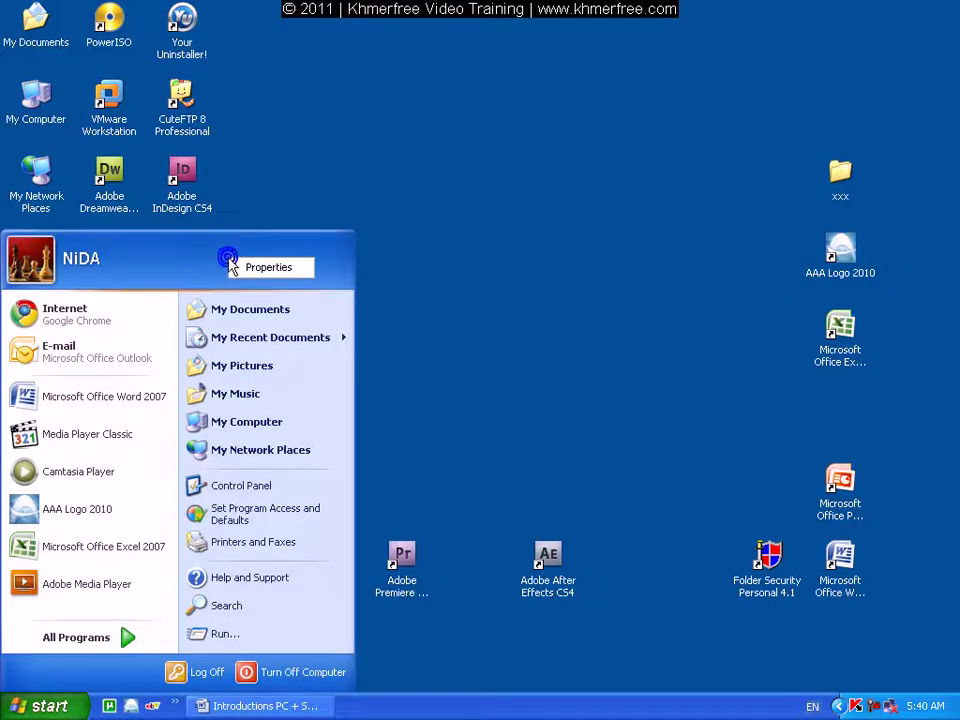
pyautogui.click(280, 270)
pyautogui.moveTo(272, 292); pyautogui.dragTo(535, 229)
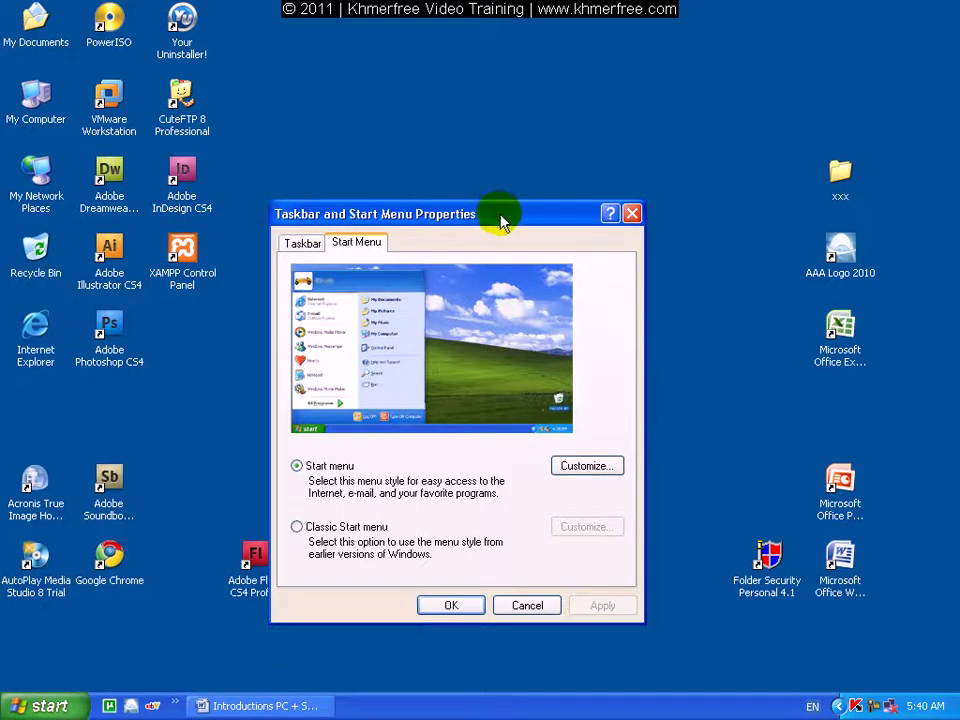
pyautogui.moveTo(501, 222); pyautogui.dragTo(544, 92)
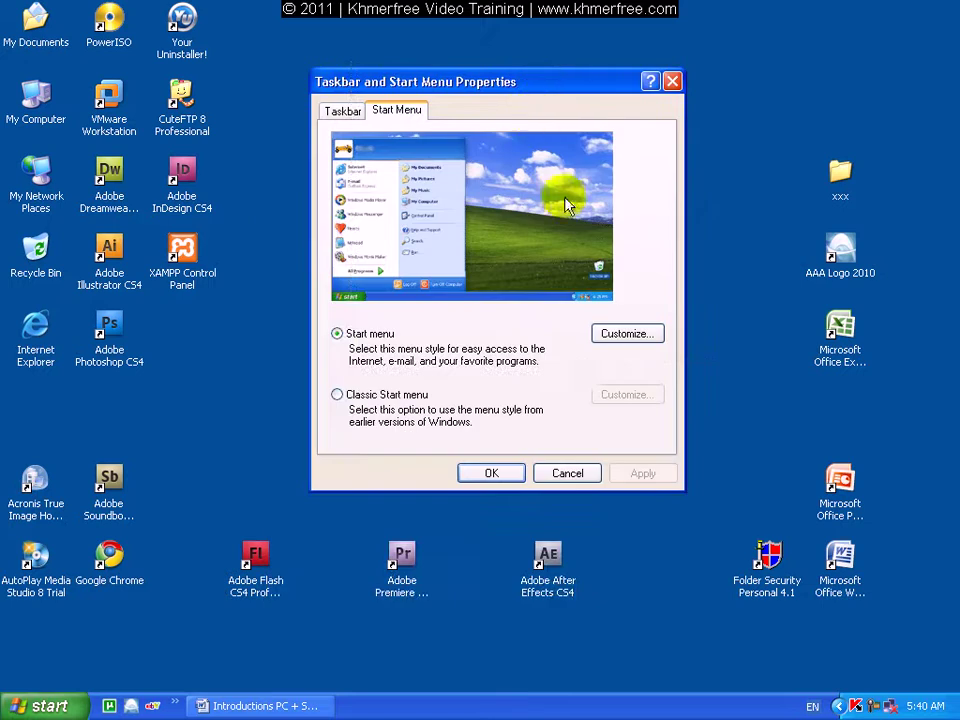
pyautogui.click(342, 112)
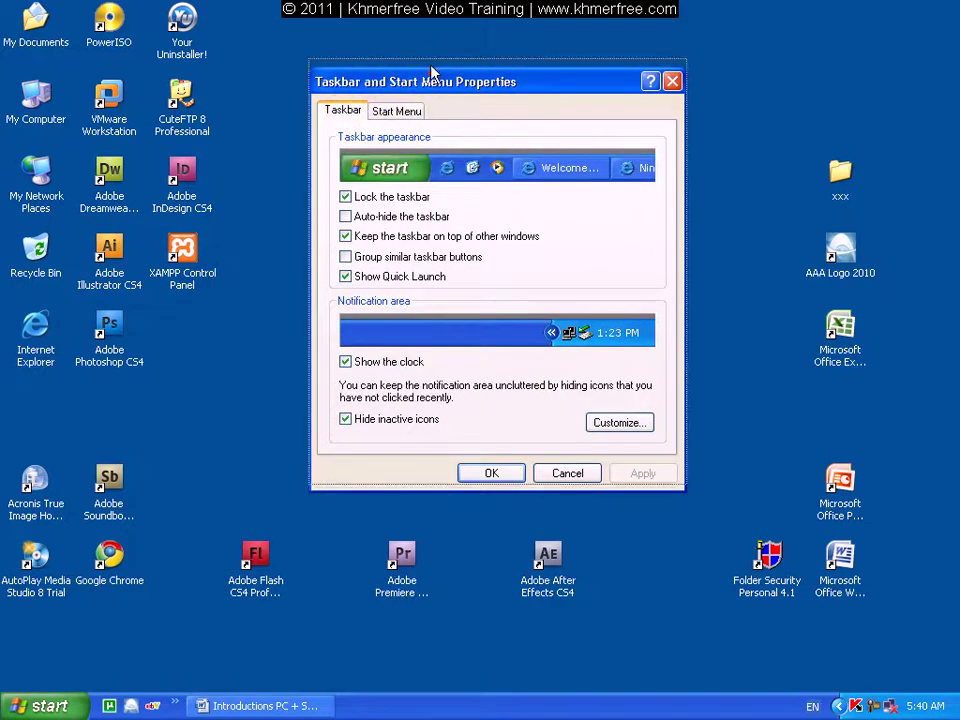
pyautogui.moveTo(421, 83); pyautogui.dragTo(410, 62)
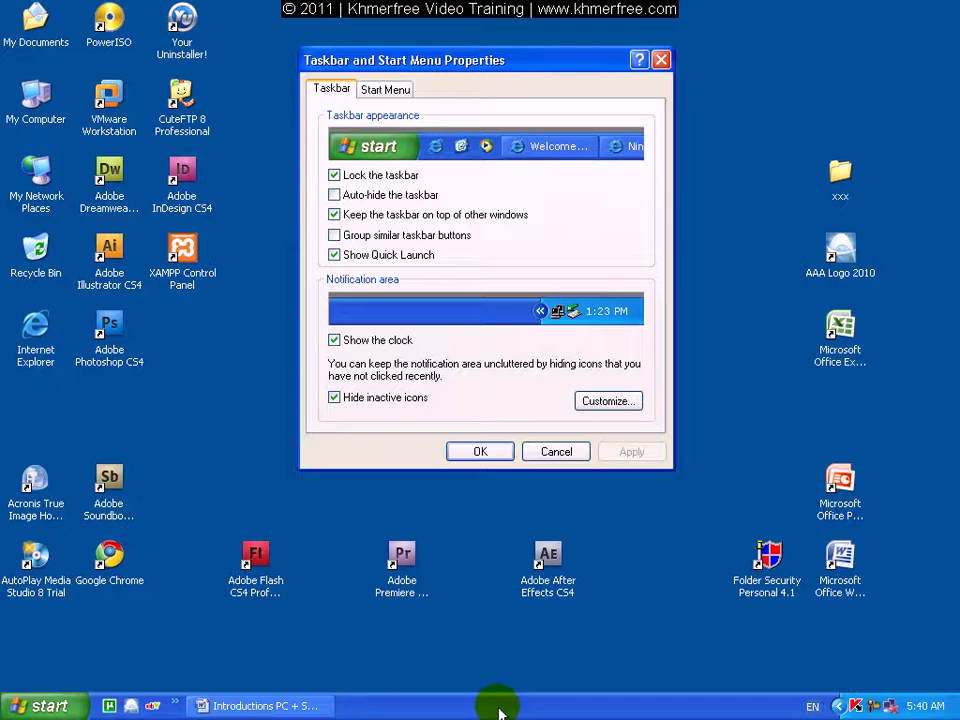
# Step: Check the taskbar's shortcut options, and turn off Lock the taskbar in its properties
pyautogui.click(500, 712)
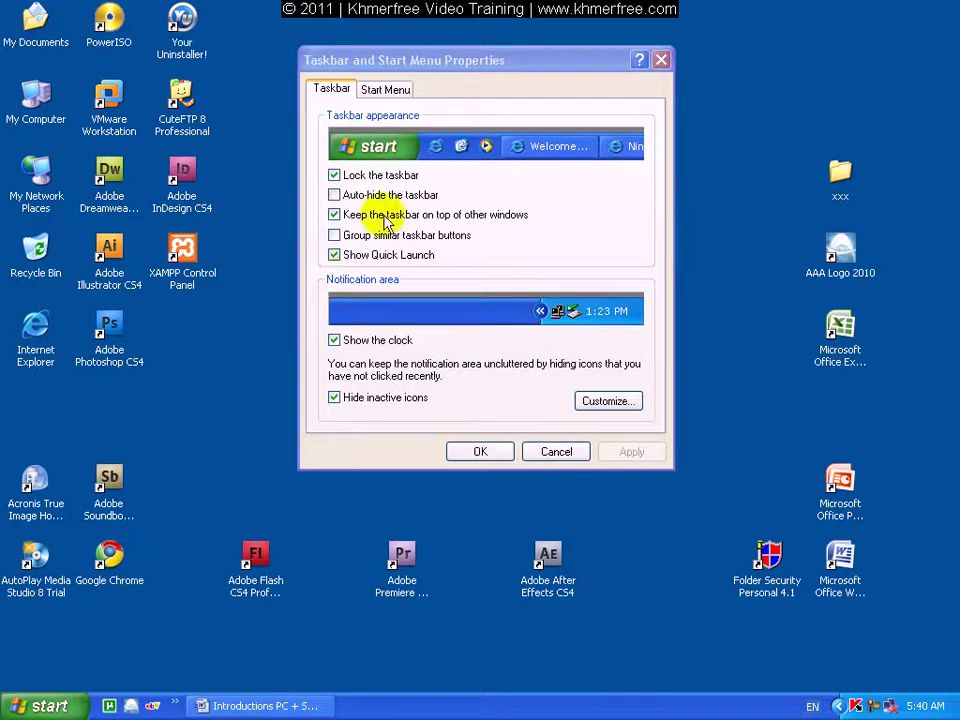
pyautogui.rightClick(546, 712)
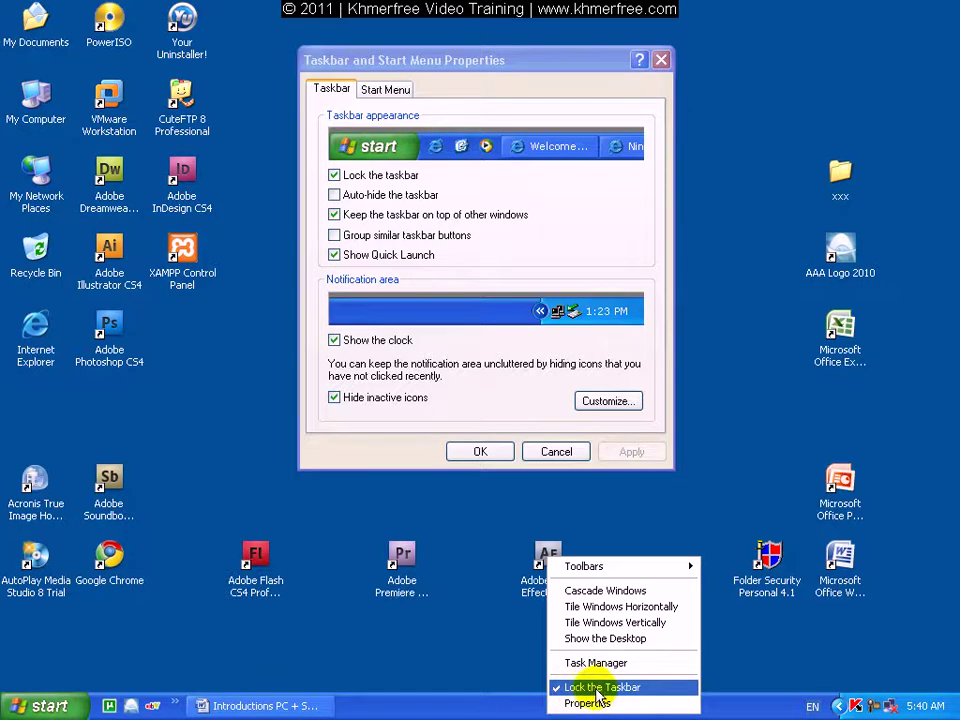
pyautogui.click(508, 696)
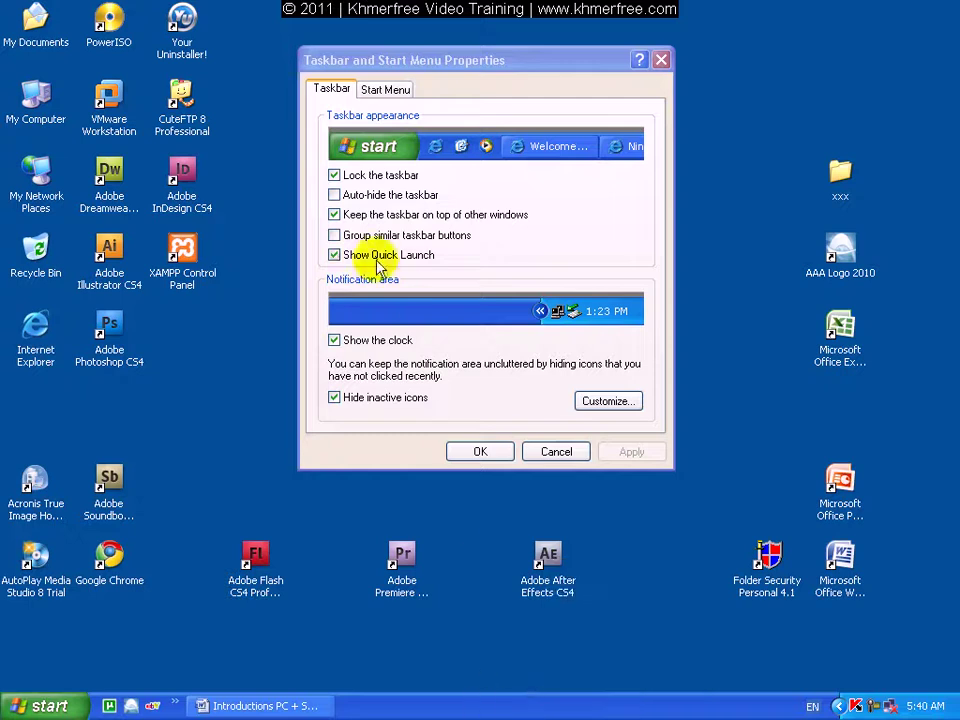
pyautogui.click(345, 179)
pyautogui.click(503, 452)
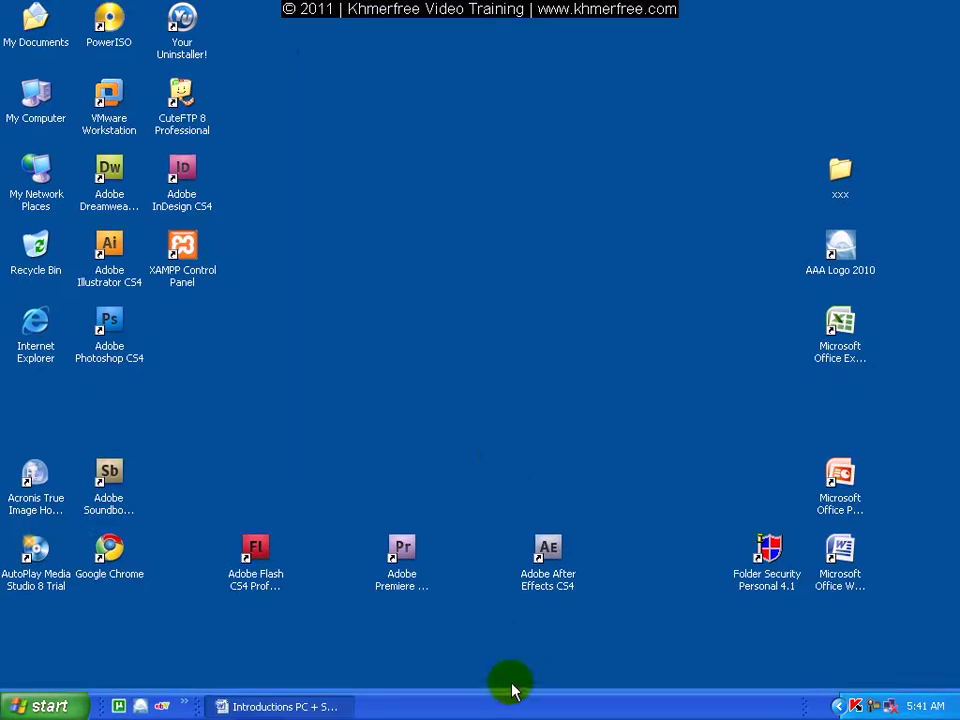
# Step: Move the unlocked taskbar to the right edge of the desktop, and from there to the top edge
pyautogui.moveTo(507, 691); pyautogui.dragTo(507, 655)
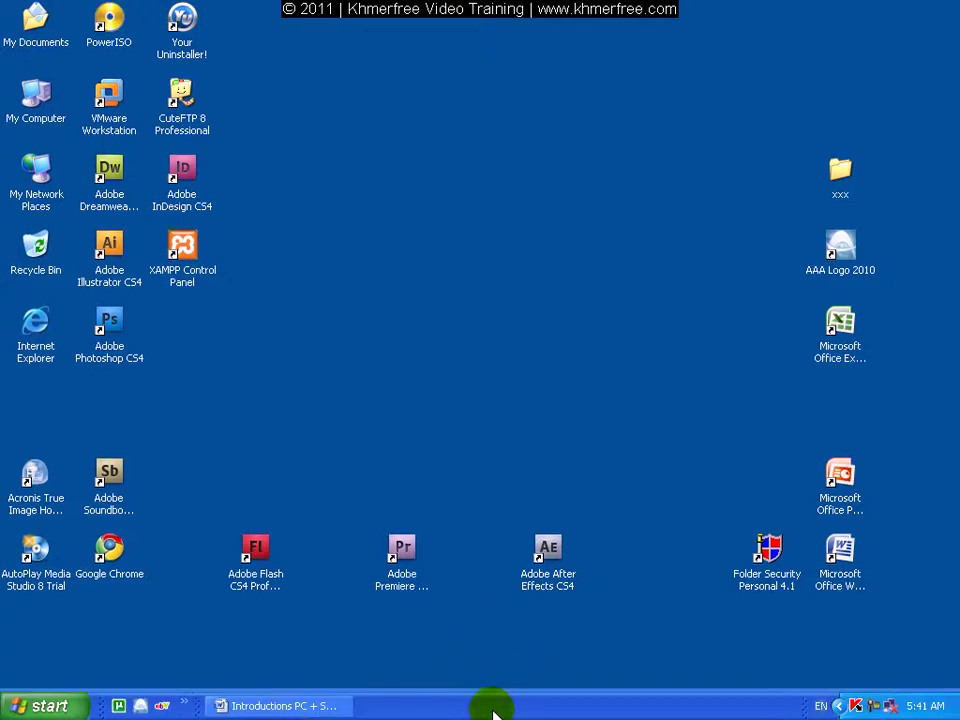
pyautogui.moveTo(502, 712); pyautogui.dragTo(916, 485)
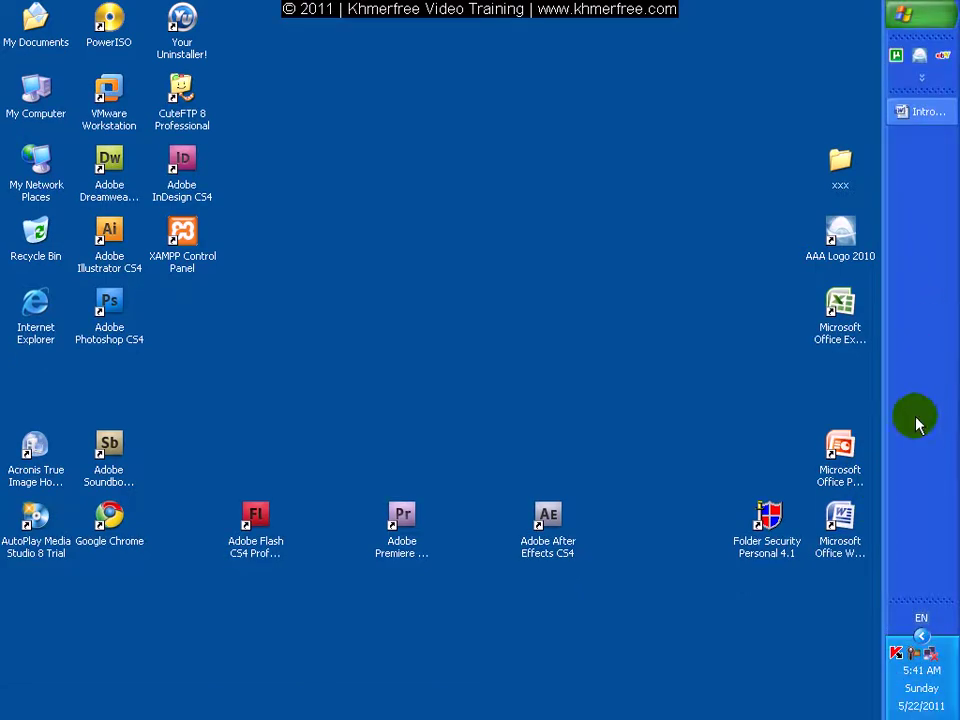
pyautogui.moveTo(936, 405); pyautogui.dragTo(558, 60)
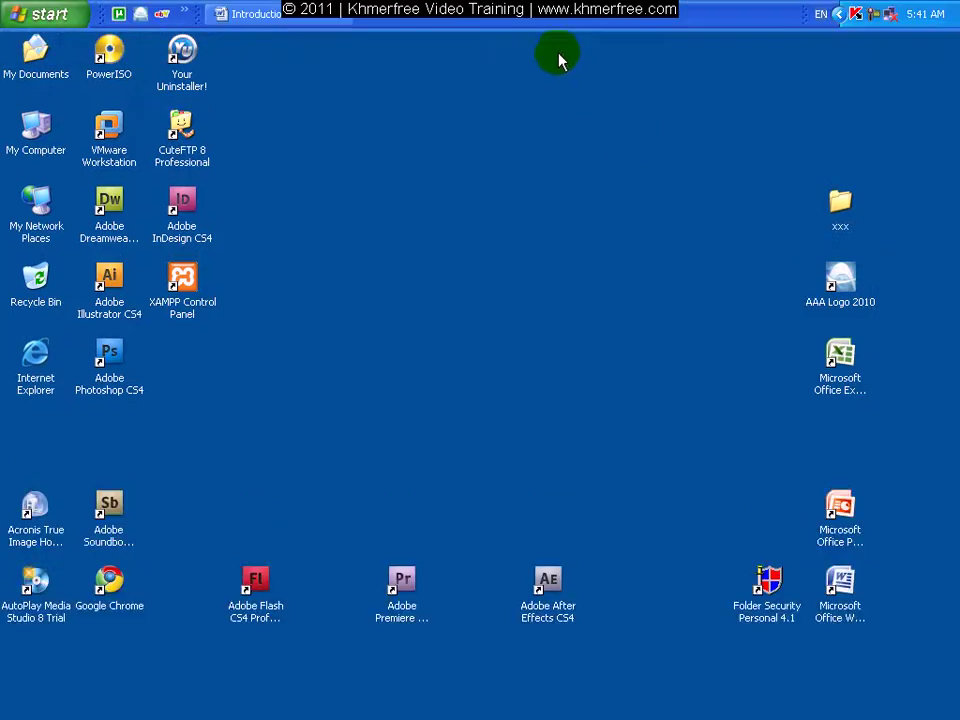
pyautogui.click(36, 16)
pyautogui.click(506, 96)
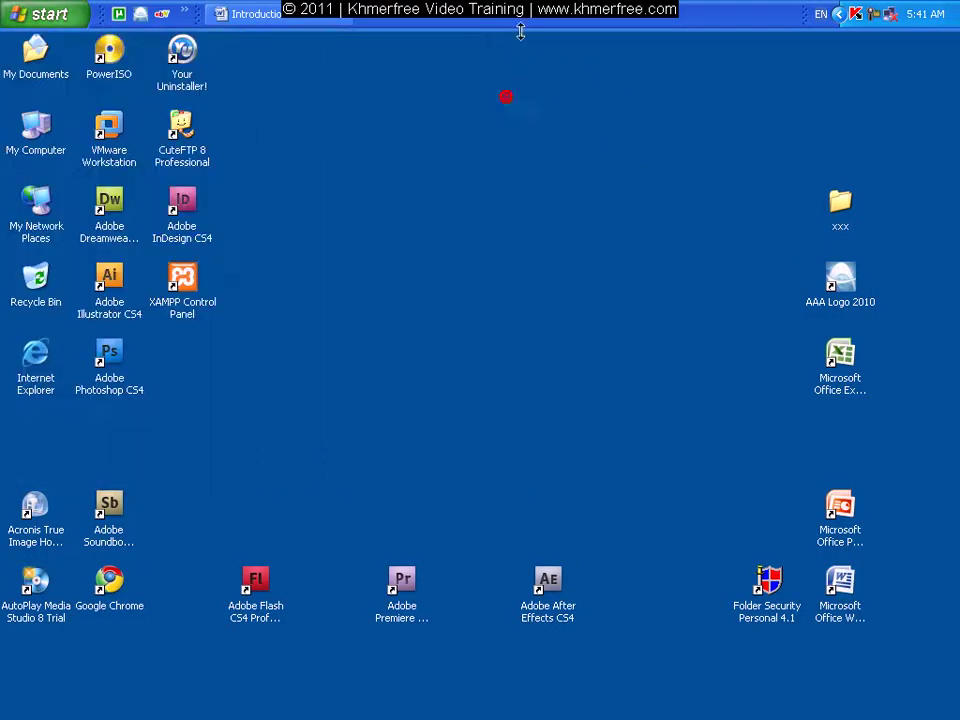
# Step: Return the taskbar to the bottom edge of the desktop and lock it in place
pyautogui.moveTo(381, 147)
pyautogui.mouseDown()
pyautogui.moveTo(4, 375)
pyautogui.moveTo(30, 380)
pyautogui.moveTo(45, 364)
pyautogui.moveTo(214, 624)
pyautogui.moveTo(272, 681)
pyautogui.moveTo(465, 710)
pyautogui.moveTo(577, 712)
pyautogui.mouseUp()
pyautogui.rightClick(579, 712)
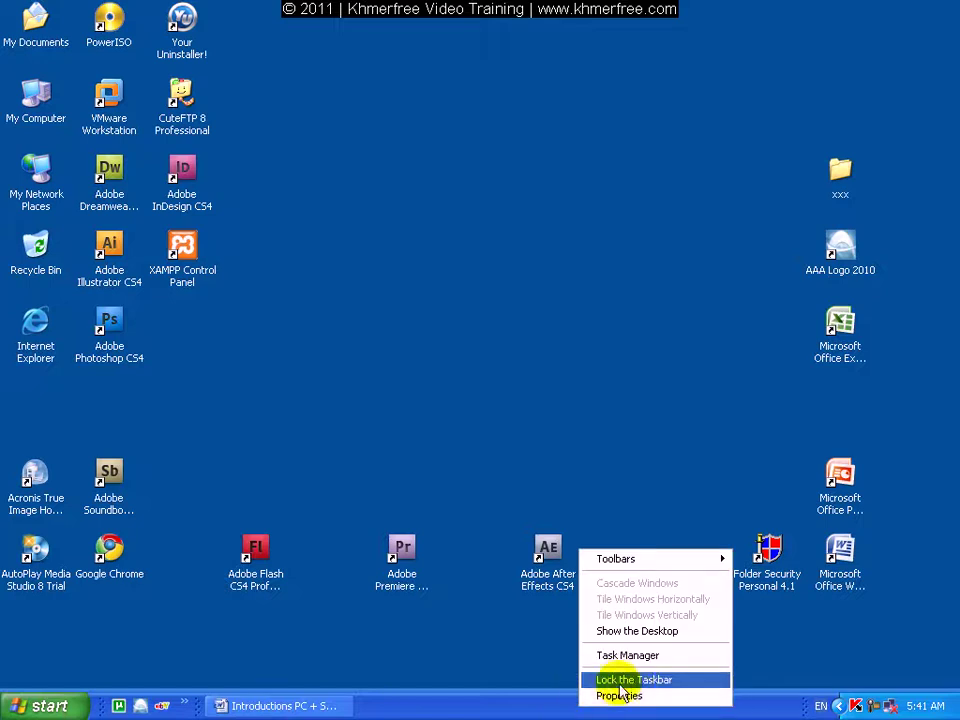
pyautogui.click(650, 682)
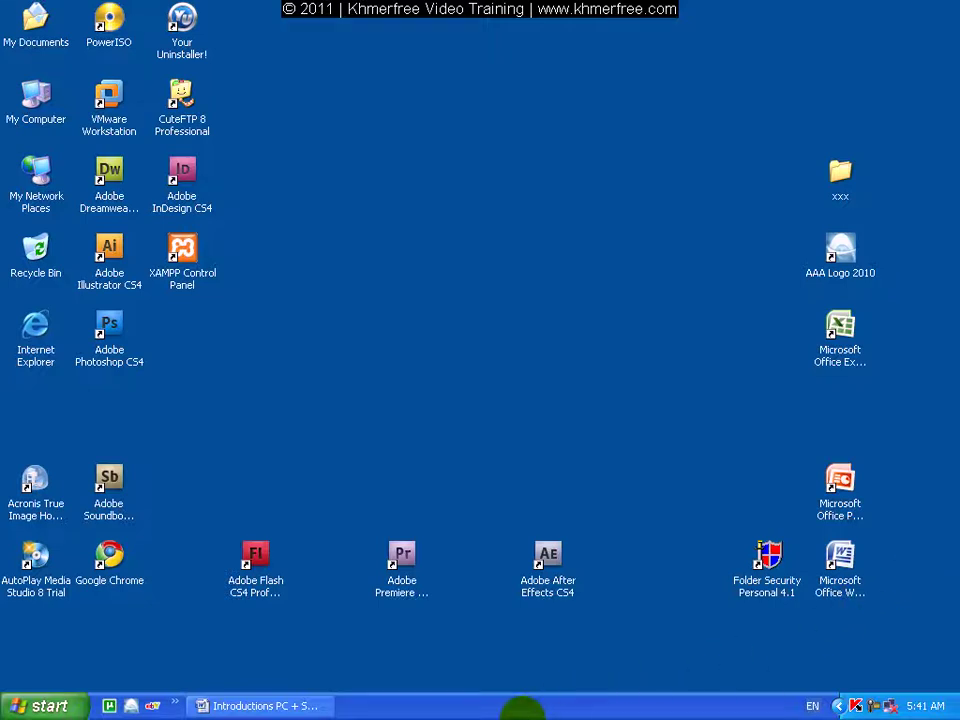
# Step: Reopen Taskbar and Start Menu Properties from the taskbar, and compare its lock setting with the taskbar's shortcut option
pyautogui.rightClick(540, 712)
pyautogui.click(560, 697)
pyautogui.moveTo(242, 283); pyautogui.dragTo(592, 60)
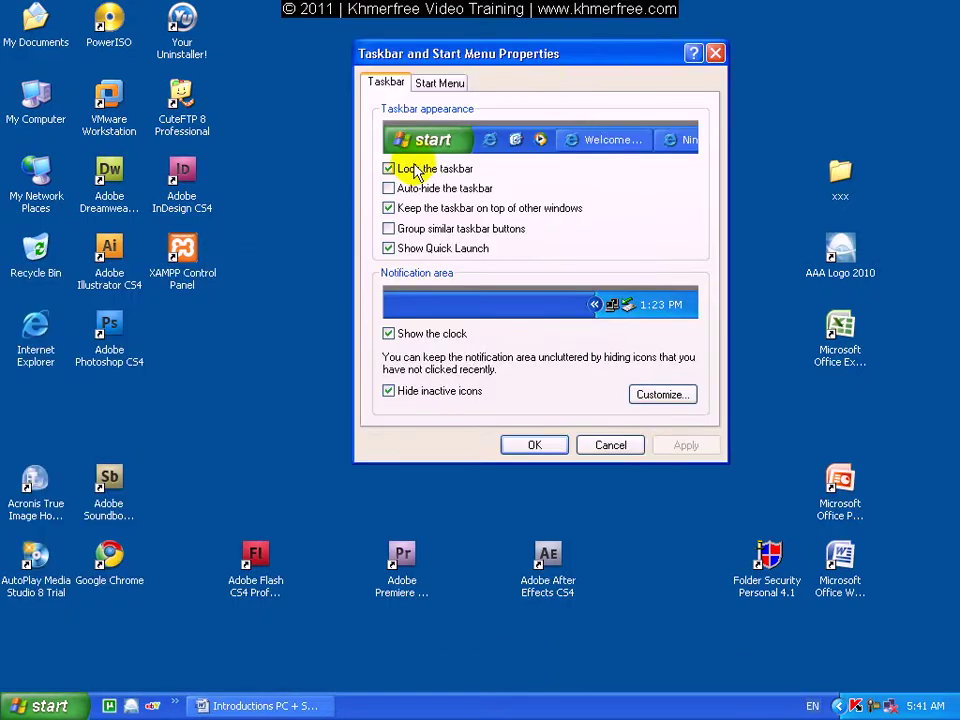
pyautogui.rightClick(533, 706)
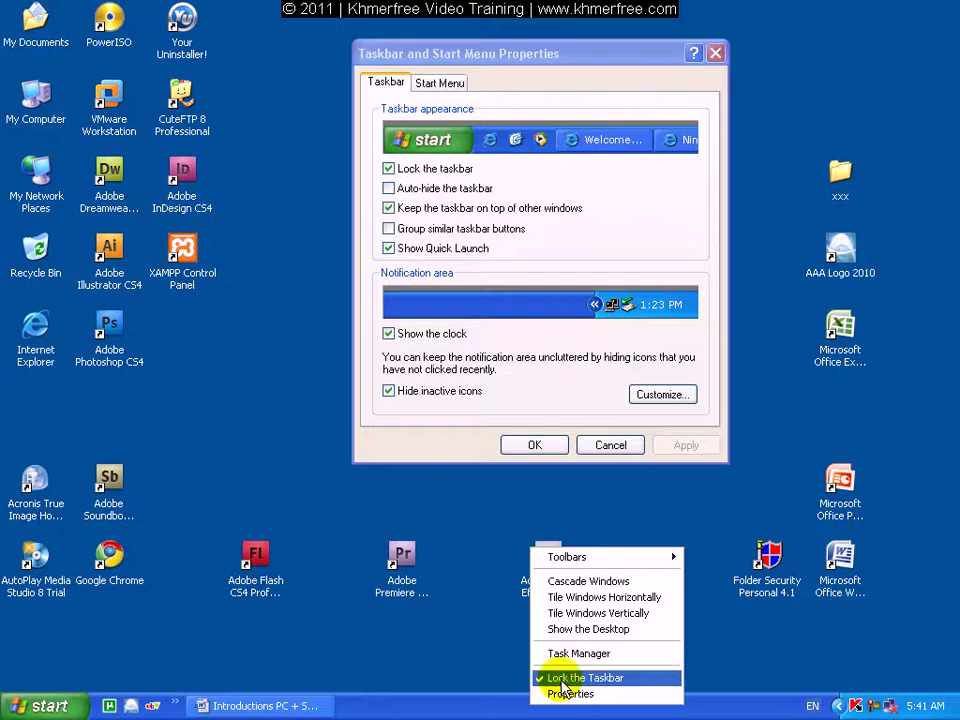
pyautogui.click(587, 66)
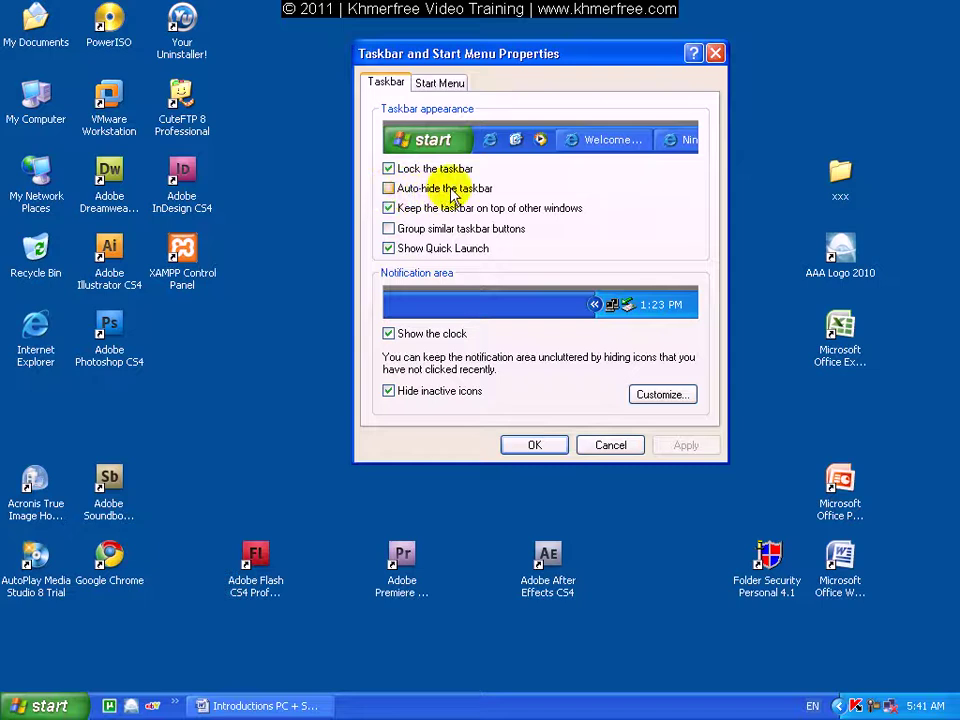
# Step: Turn on Auto-hide the taskbar and apply it, leaving the properties dialog open
pyautogui.click(396, 189)
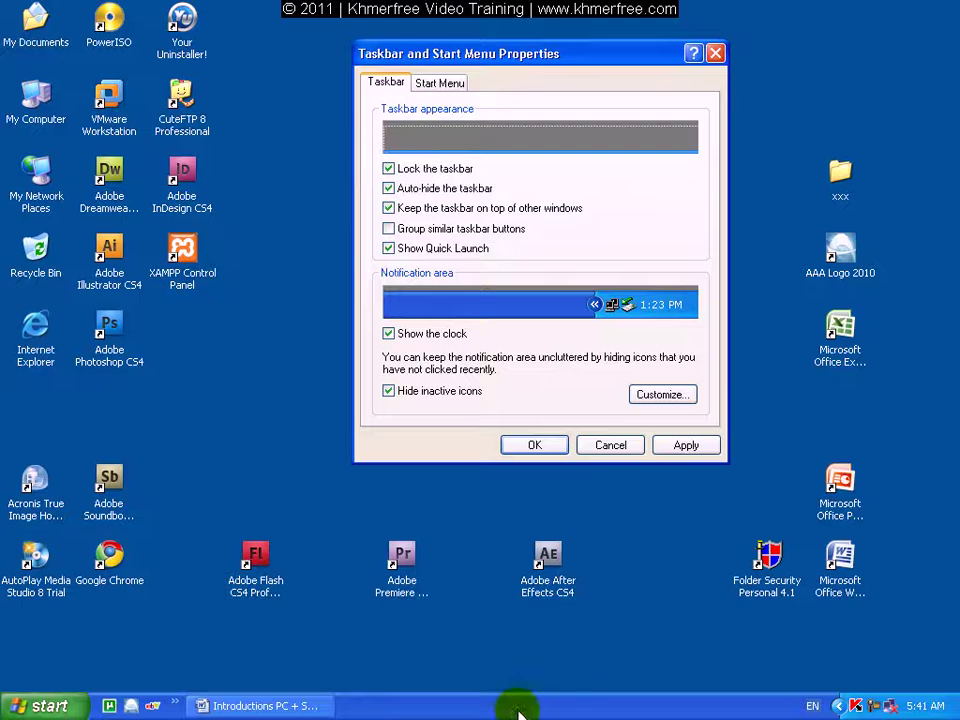
pyautogui.click(684, 445)
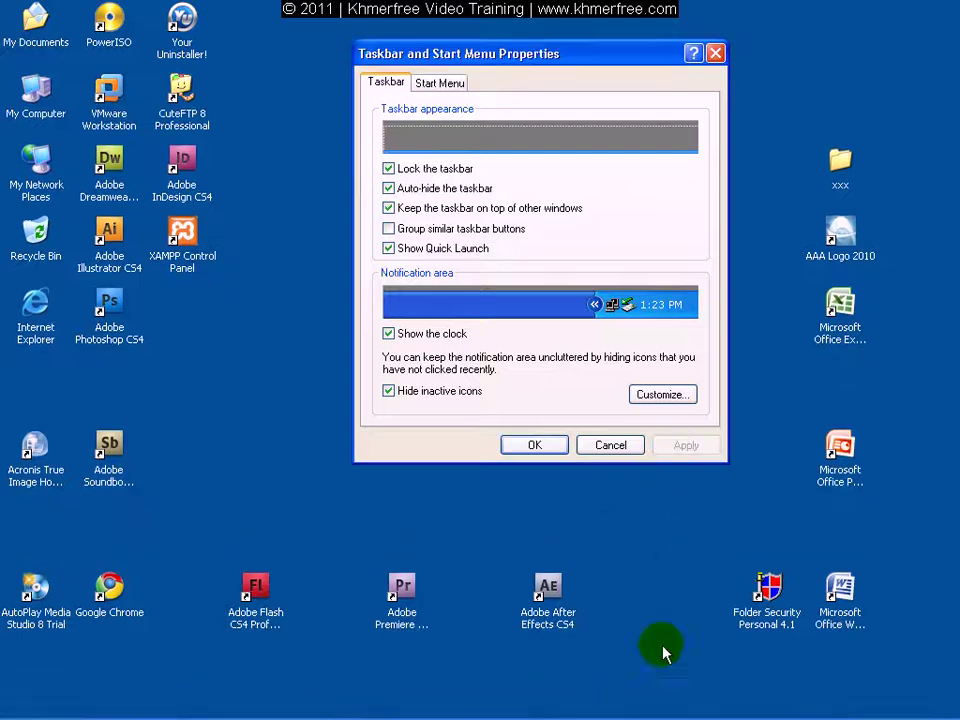
pyautogui.click(630, 525)
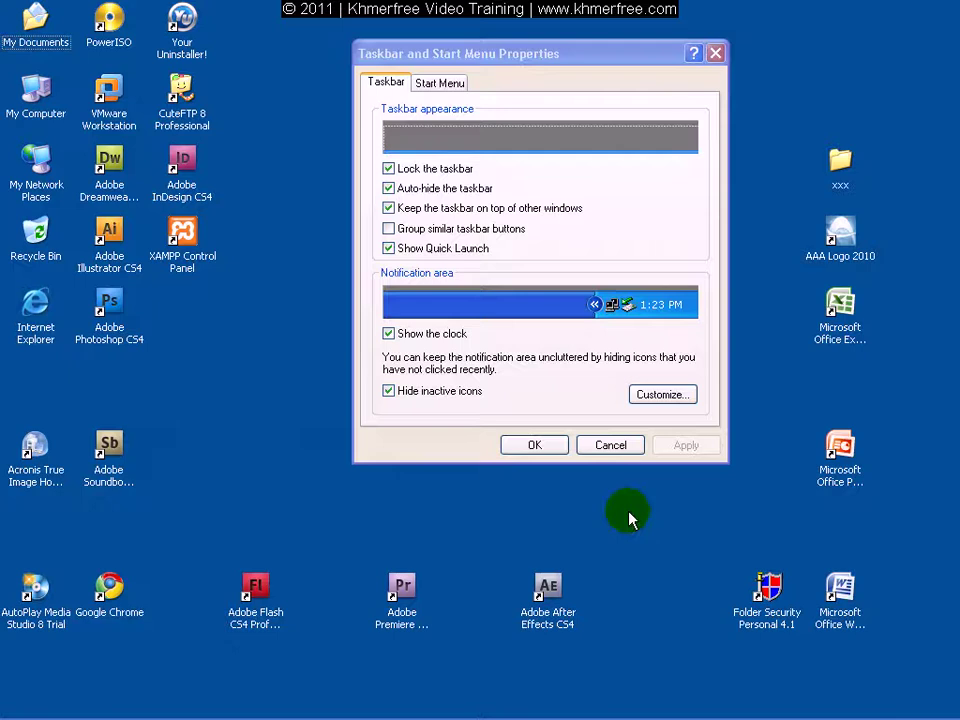
# Step: Reveal the auto-hidden taskbar and try its Start menu, and let the taskbar hide again
pyautogui.moveTo(567, 712)
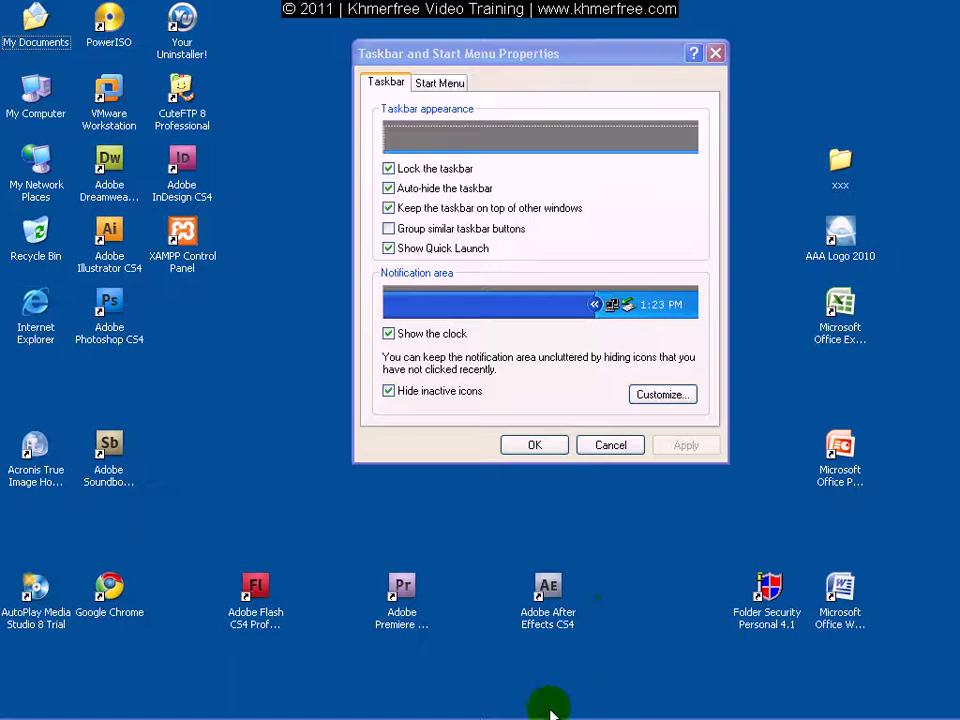
pyautogui.moveTo(533, 715)
pyautogui.click(45, 705)
pyautogui.click(48, 703)
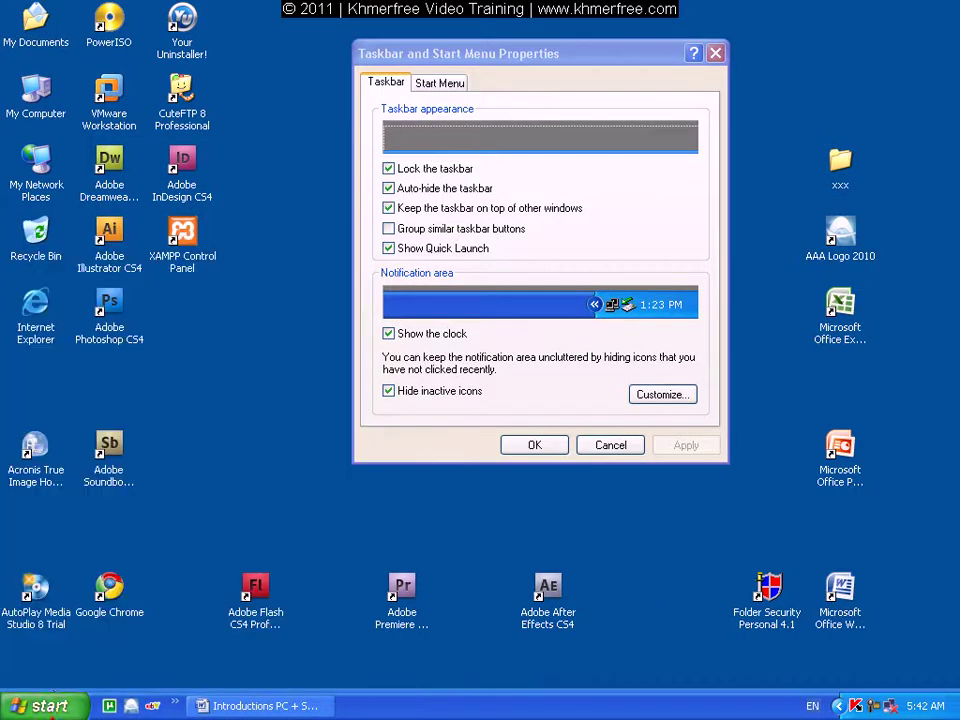
pyautogui.click(170, 610)
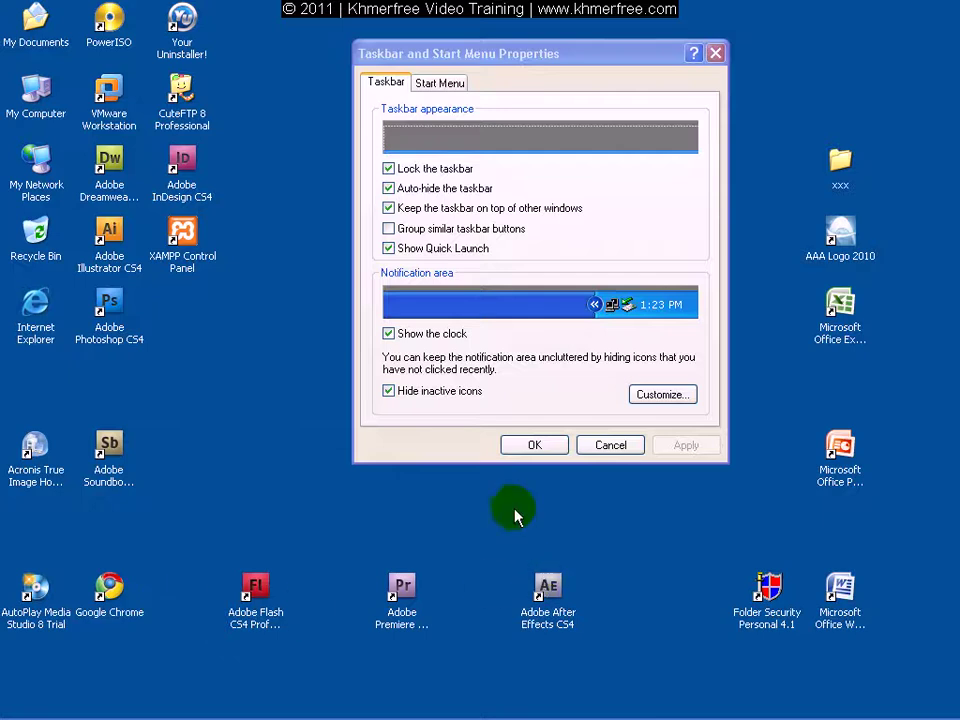
# Step: Turn off Auto-hide the taskbar and apply the change
pyautogui.click(405, 190)
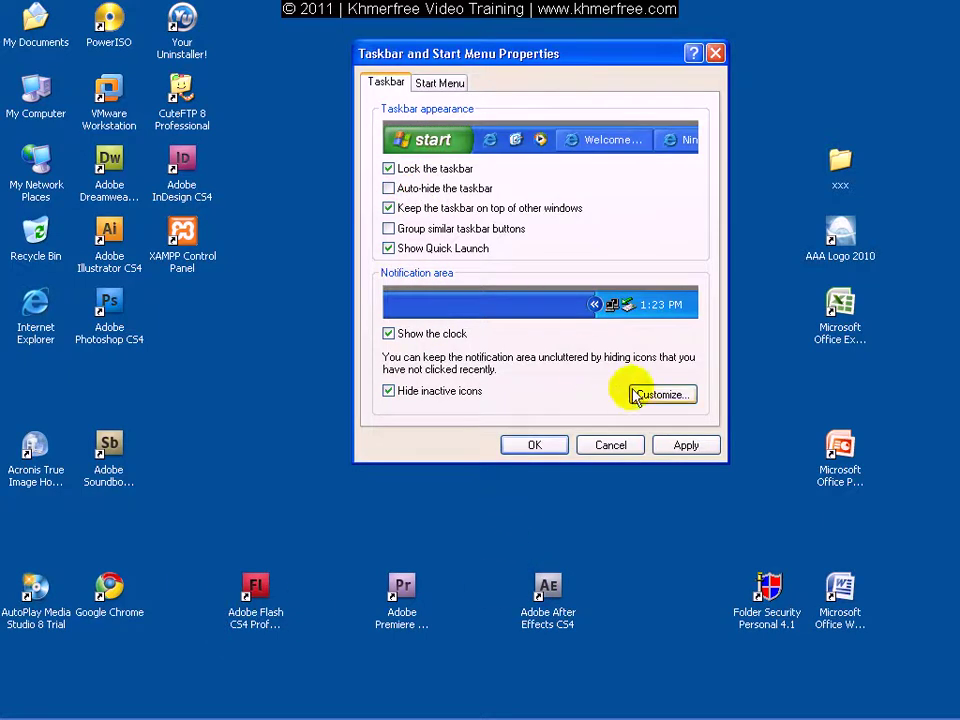
pyautogui.click(673, 442)
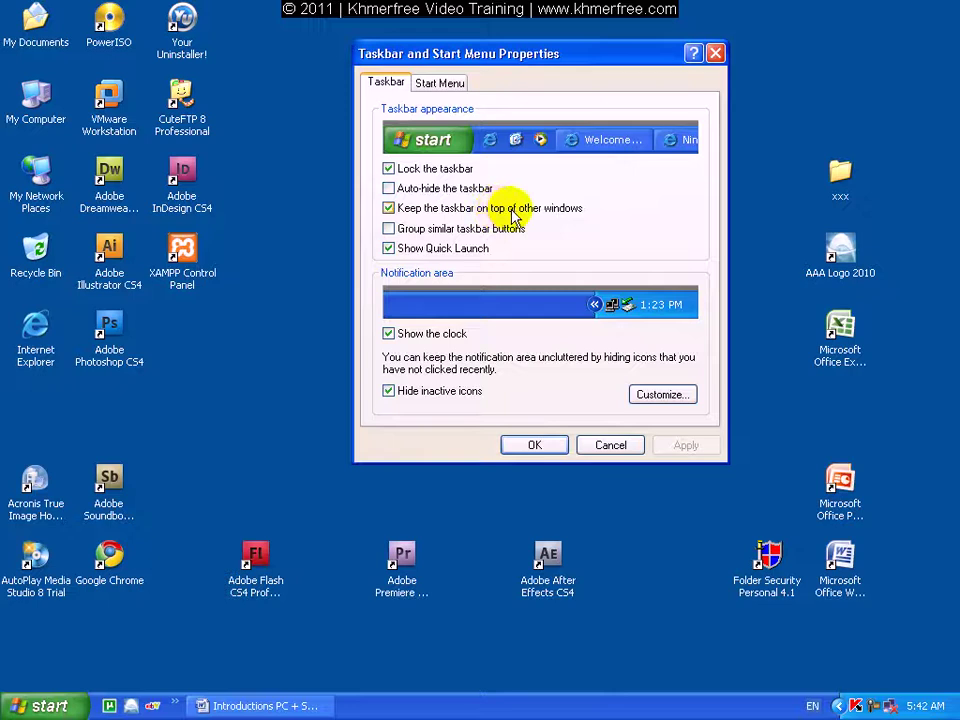
# Step: Move the taskbar properties dialog aside and open the desktop's Display Properties
pyautogui.moveTo(578, 57); pyautogui.dragTo(282, 55)
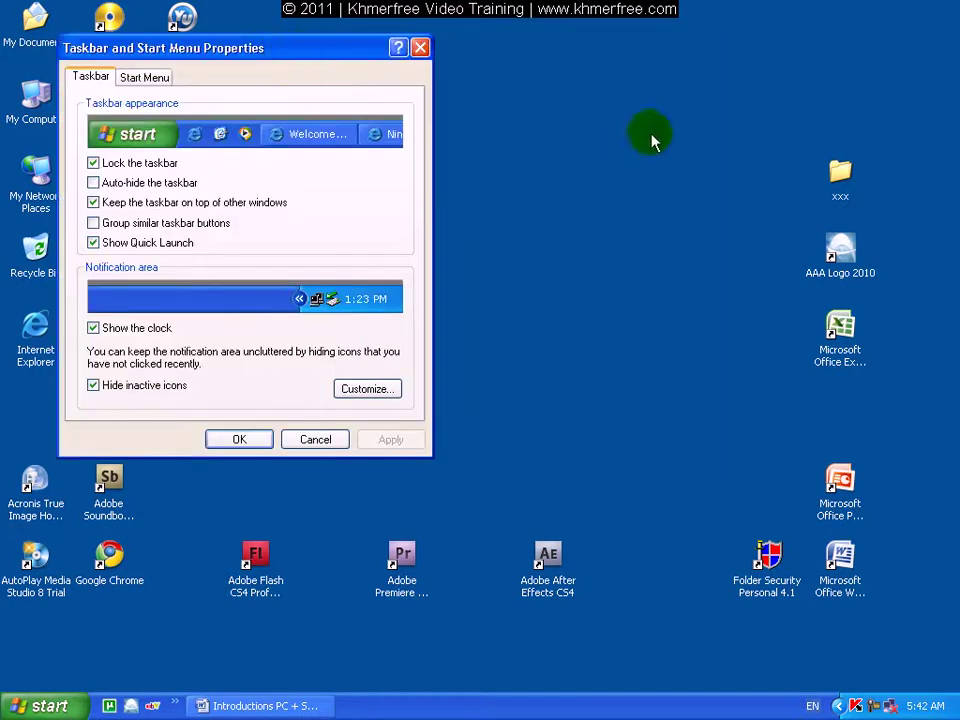
pyautogui.click(686, 96)
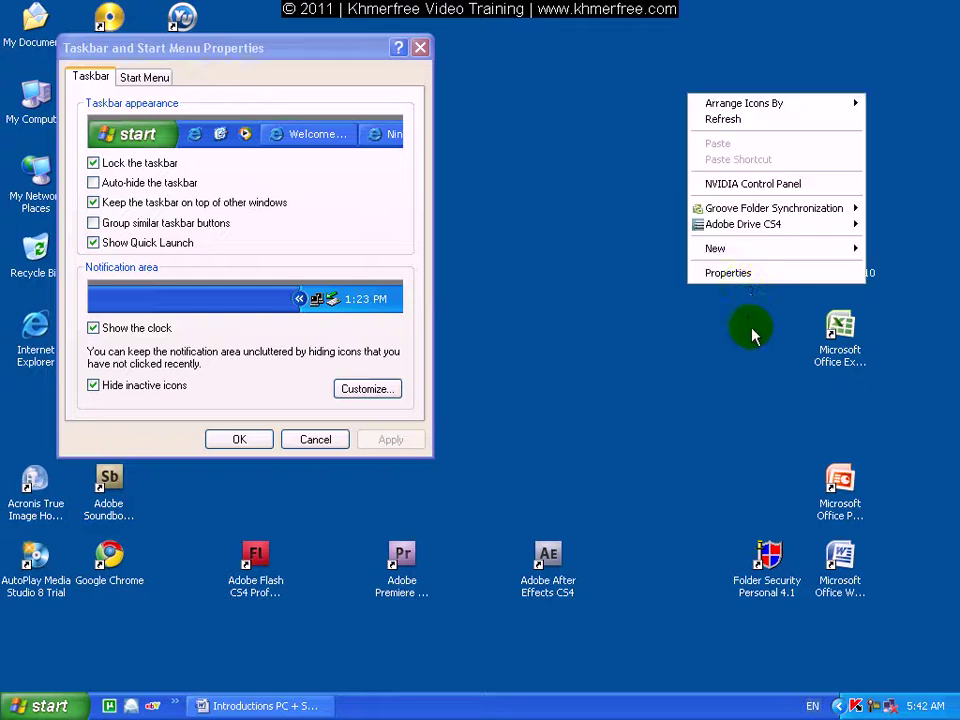
pyautogui.click(738, 278)
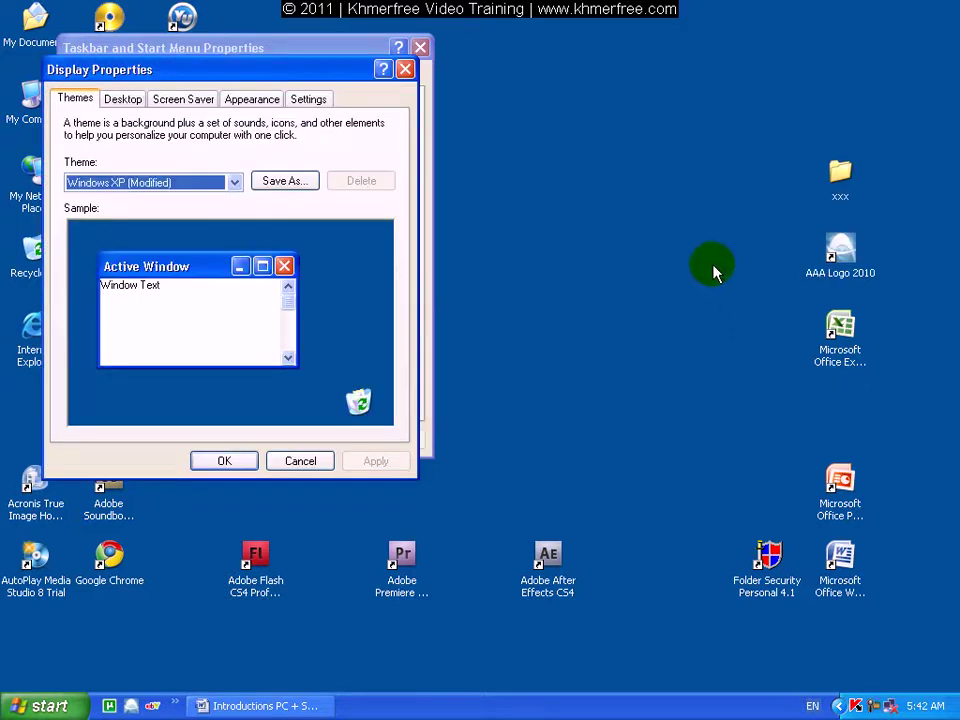
# Step: Place the Display Properties window against the taskbar to check how they overlap, and move it back beside the taskbar properties dialog
pyautogui.moveTo(312, 82); pyautogui.dragTo(225, 353)
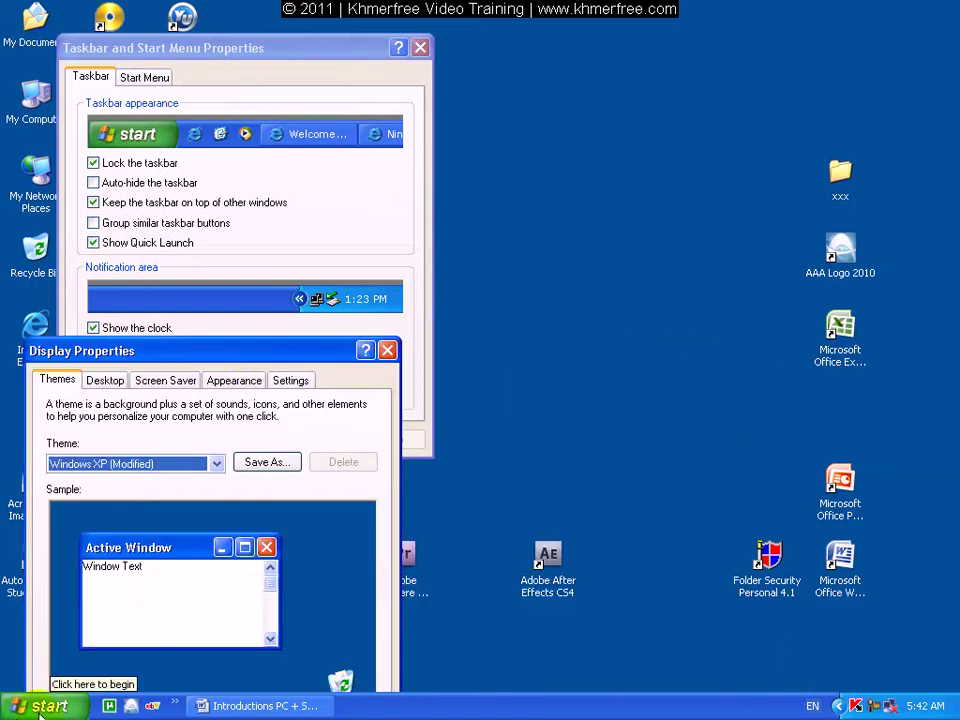
pyautogui.moveTo(240, 352); pyautogui.dragTo(588, 108)
# Step: Turn off Keep the taskbar on top of other windows and apply the change
pyautogui.click(343, 45)
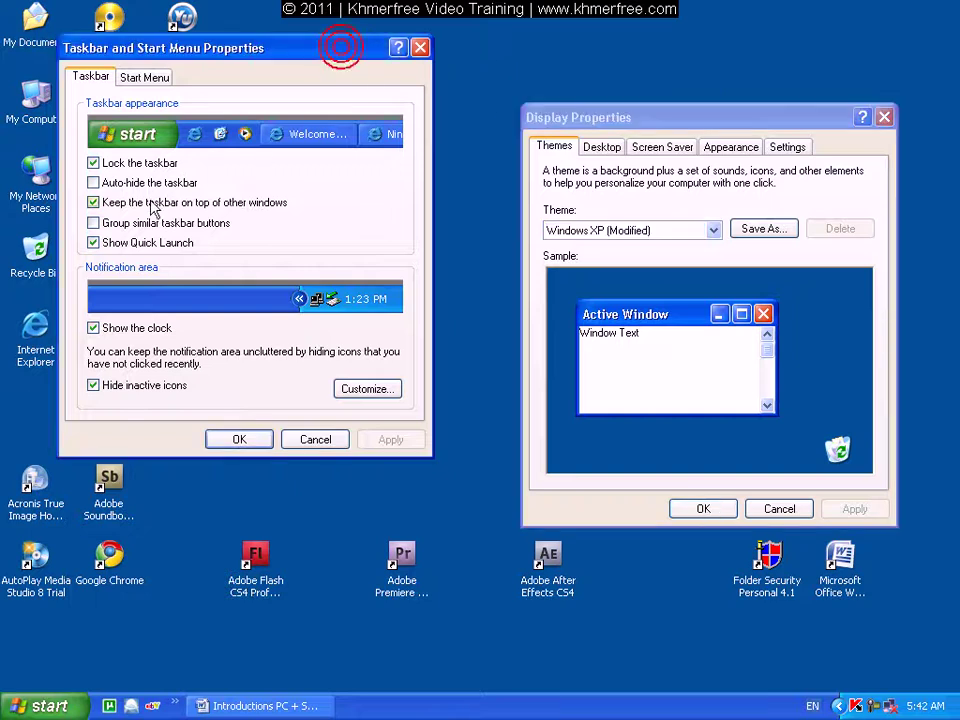
pyautogui.click(113, 202)
pyautogui.click(394, 445)
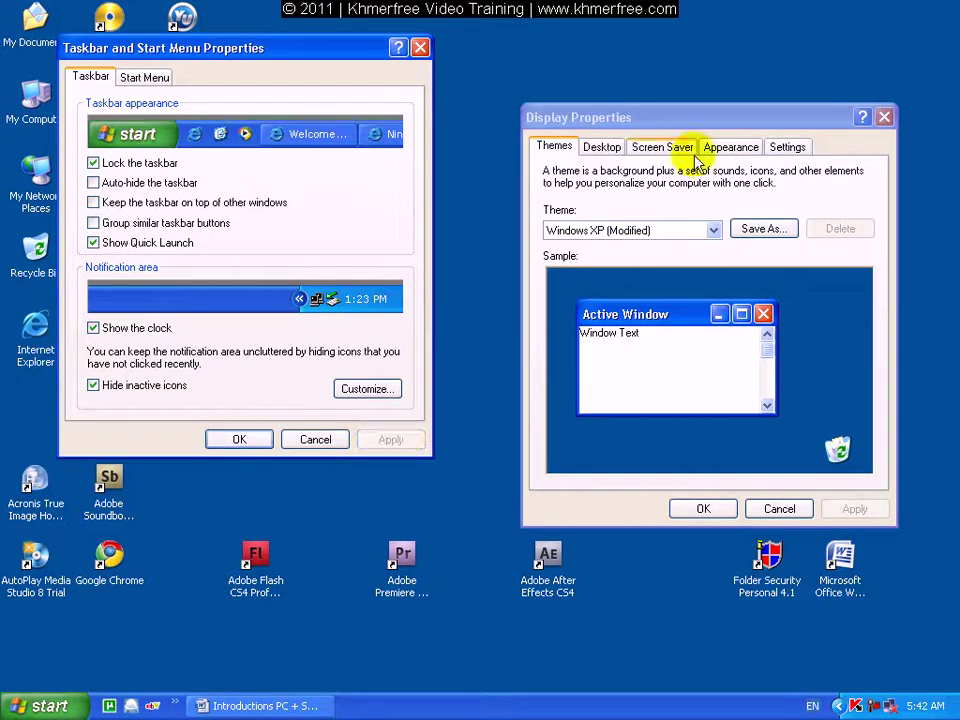
# Step: Move the Display Properties window over the Start button to test the overlap, and return it to the open desktop area
pyautogui.click(692, 120)
pyautogui.moveTo(697, 120); pyautogui.dragTo(9, 293)
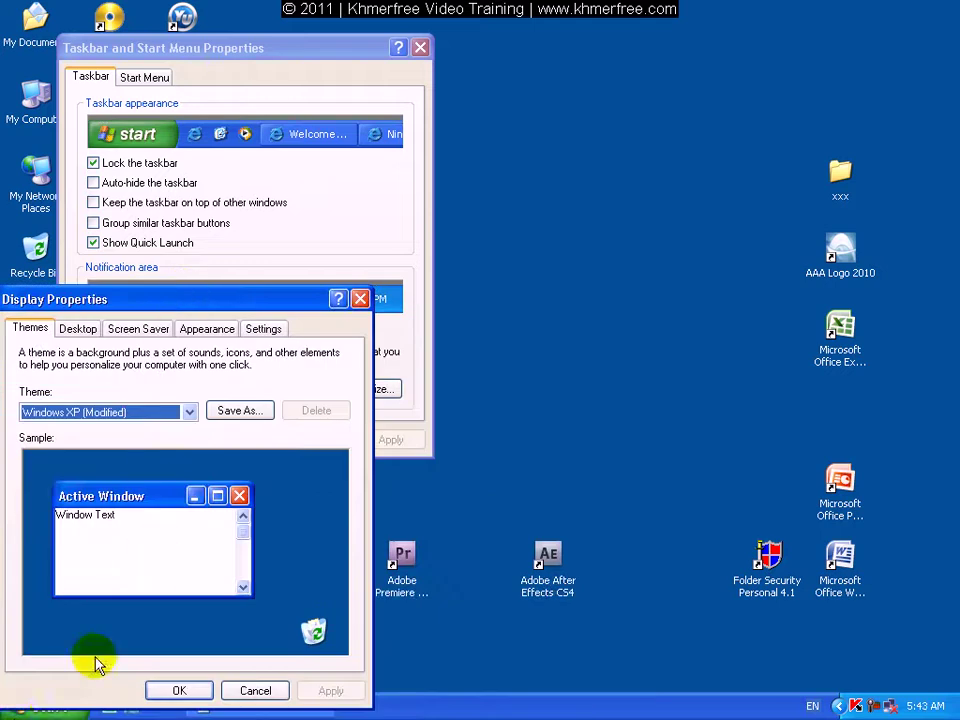
pyautogui.moveTo(167, 311); pyautogui.dragTo(739, 69)
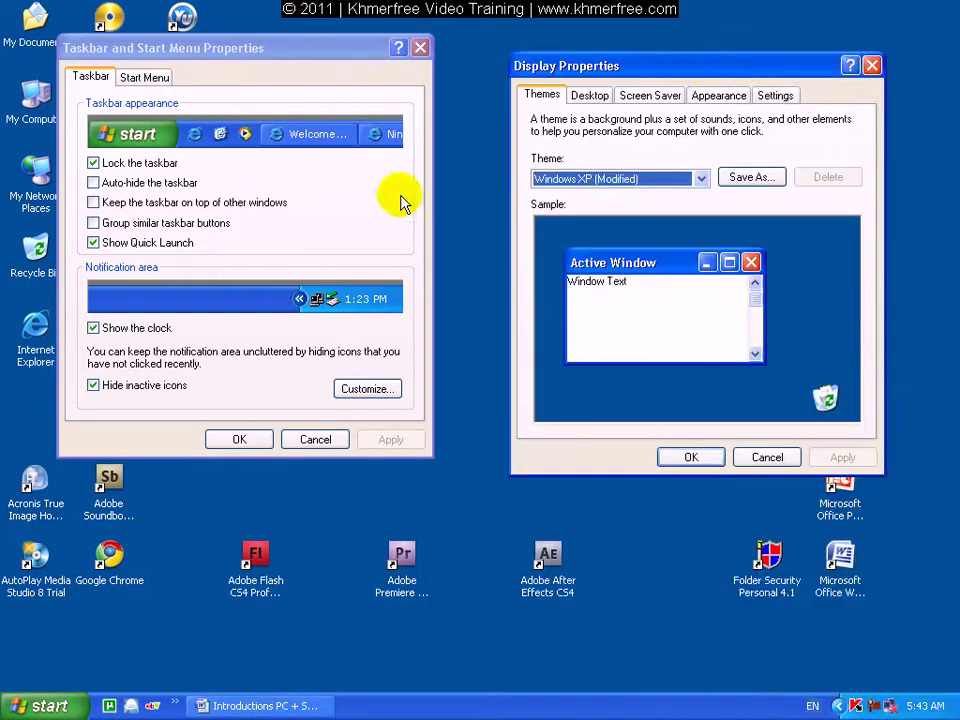
# Step: Turn on Keep the taskbar on top of other windows and apply the change
pyautogui.click(144, 202)
pyautogui.click(390, 440)
# Step: Close the Display Properties window and move the taskbar properties dialog clear of the desktop icons
pyautogui.moveTo(707, 80); pyautogui.dragTo(650, 178)
pyautogui.click(707, 558)
pyautogui.moveTo(250, 48); pyautogui.dragTo(395, 16)
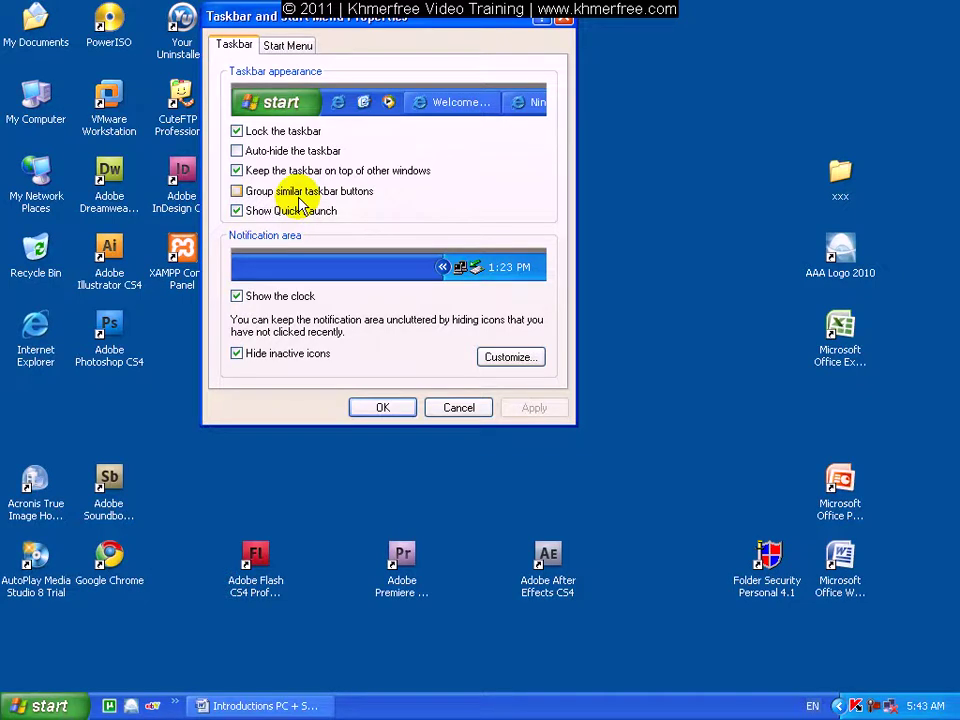
pyautogui.moveTo(324, 23); pyautogui.dragTo(462, 16)
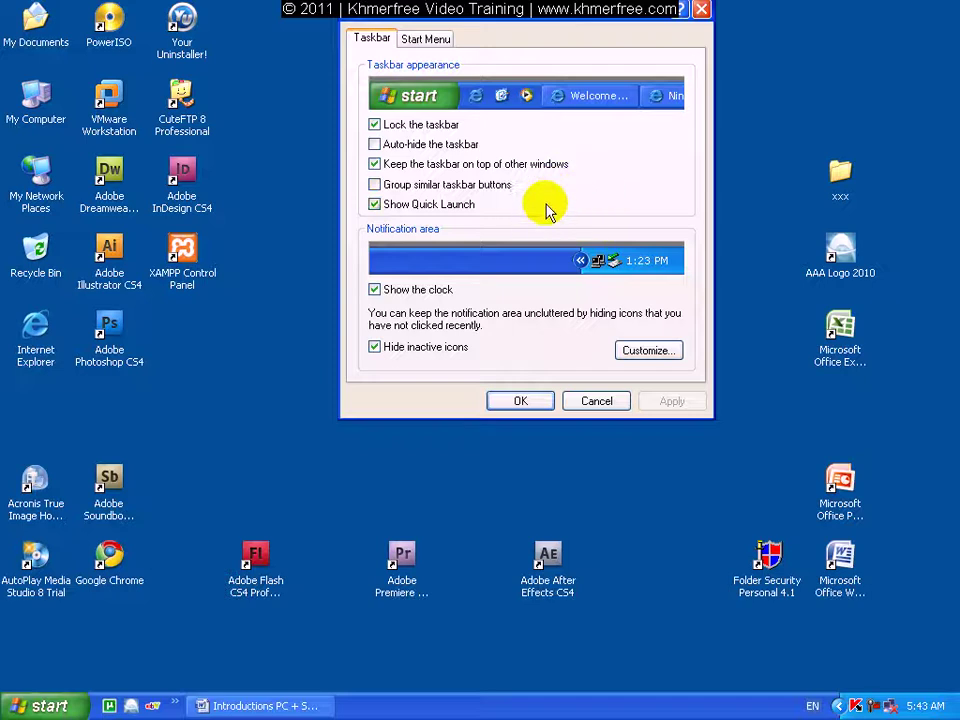
# Step: Preview Group similar taskbar buttons by switching it on and off twice, leaving it off
pyautogui.click(468, 189)
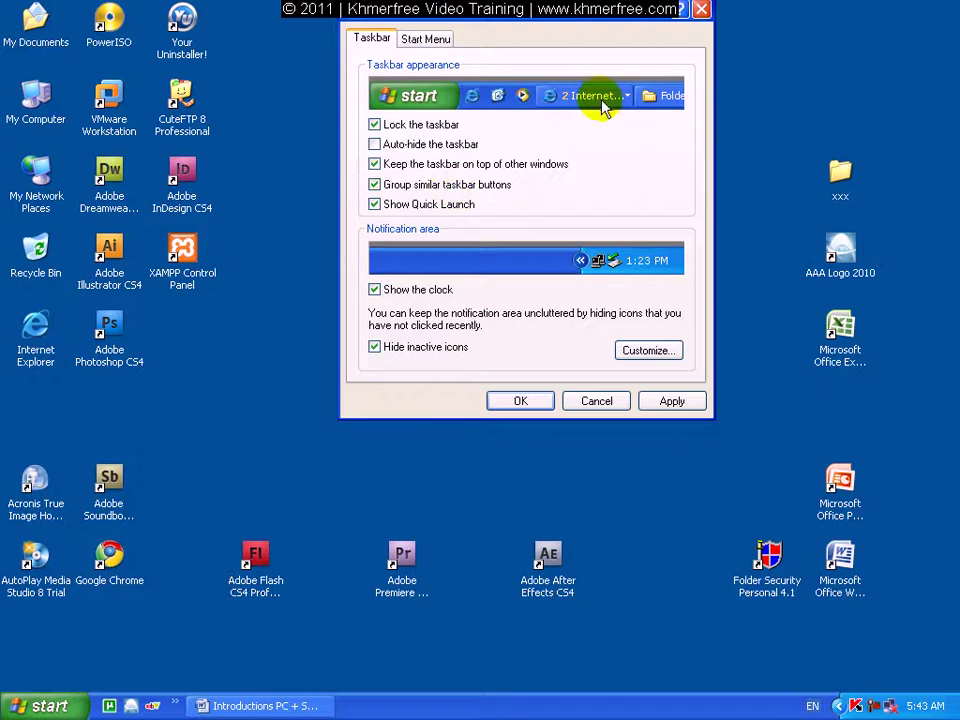
pyautogui.click(394, 185)
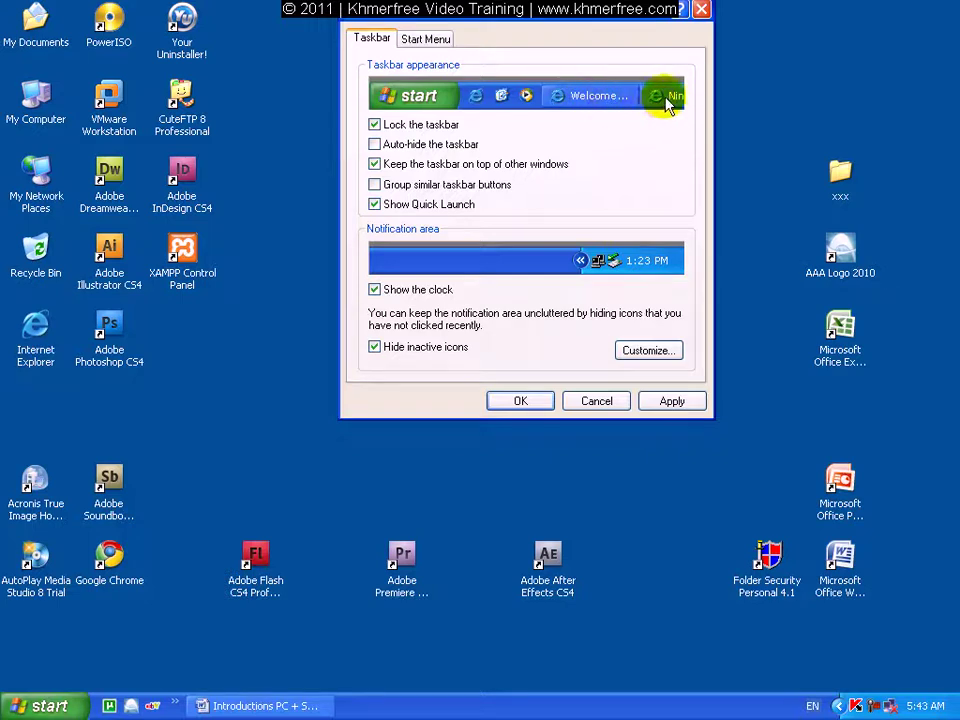
pyautogui.click(470, 185)
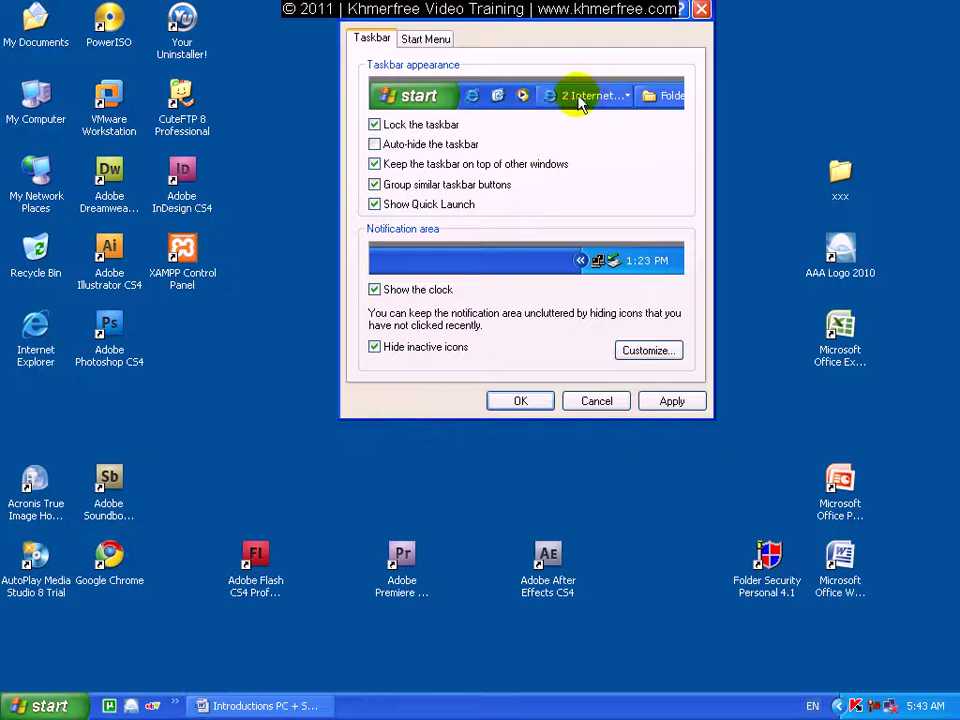
pyautogui.click(495, 186)
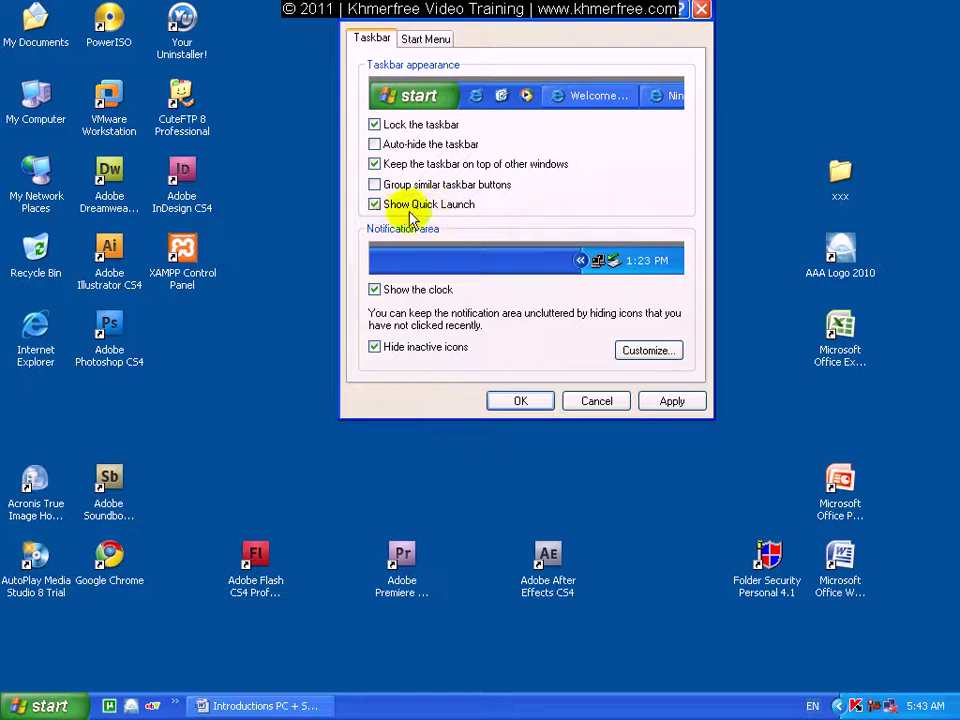
# Step: List the hidden Quick Launch shortcuts, and turn off Show Quick Launch and apply the change
pyautogui.click(175, 705)
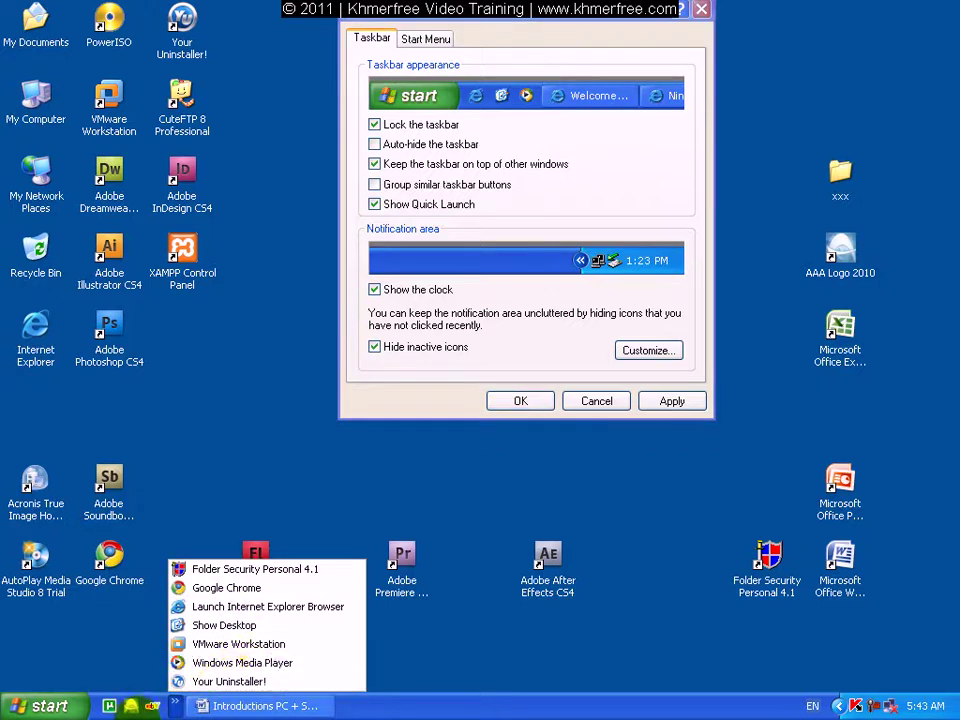
pyautogui.click(414, 204)
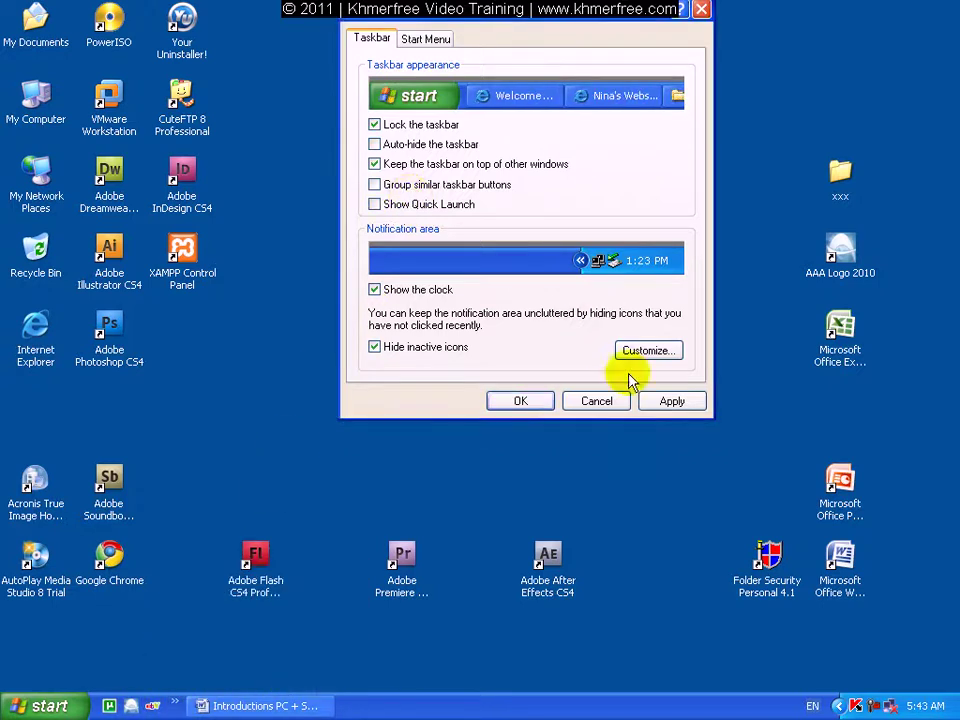
pyautogui.click(672, 401)
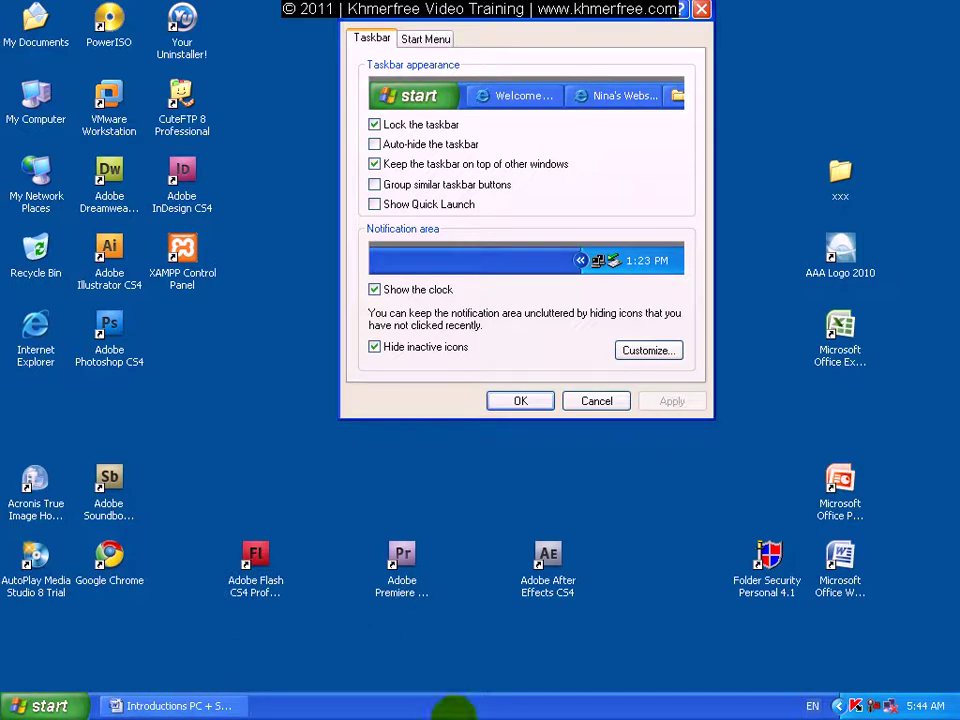
# Step: Show the Quick Launch toolbar again using the taskbar's own Toolbars options
pyautogui.rightClick(455, 707)
pyautogui.moveTo(514, 573)
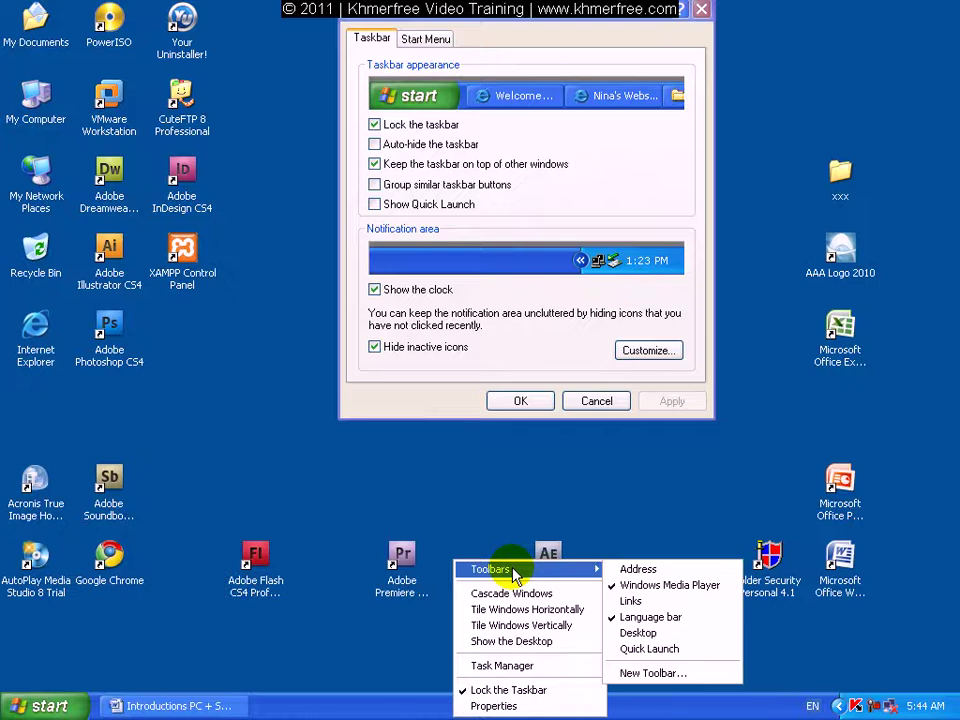
pyautogui.click(716, 650)
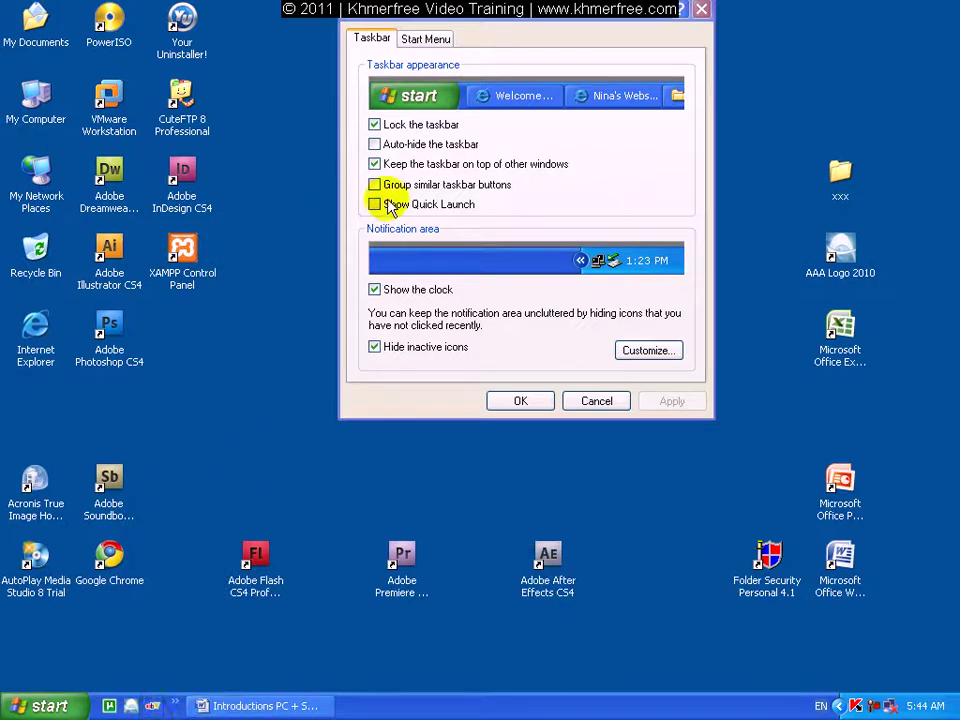
# Step: Close and reopen the taskbar properties dialog to check its Show Quick Launch setting, moving it to the middle of the desktop
pyautogui.click(594, 401)
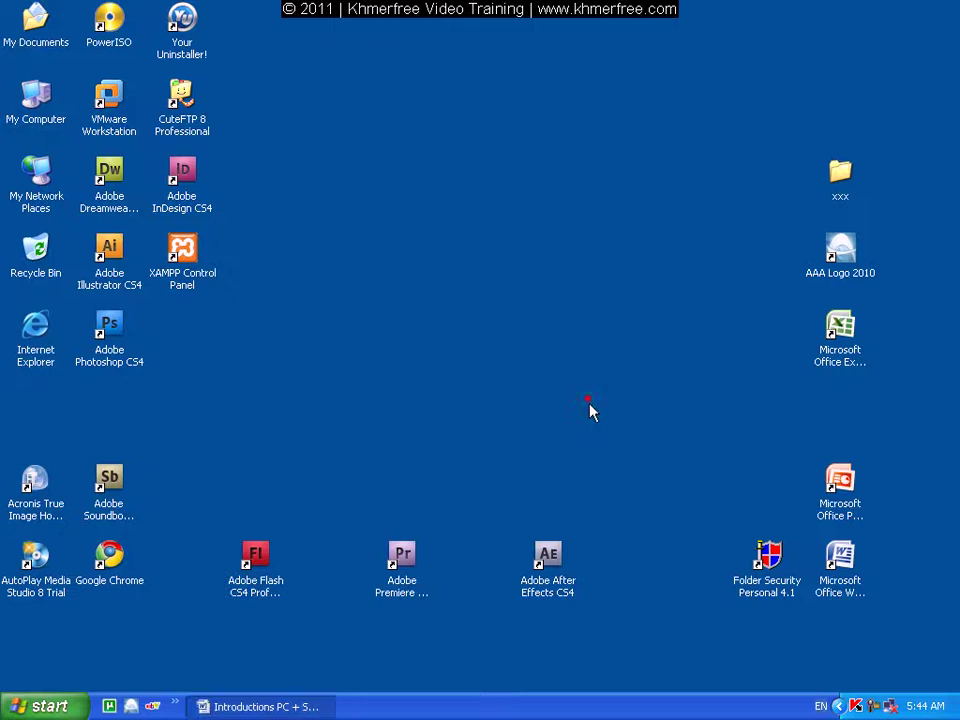
pyautogui.rightClick(454, 706)
pyautogui.click(460, 690)
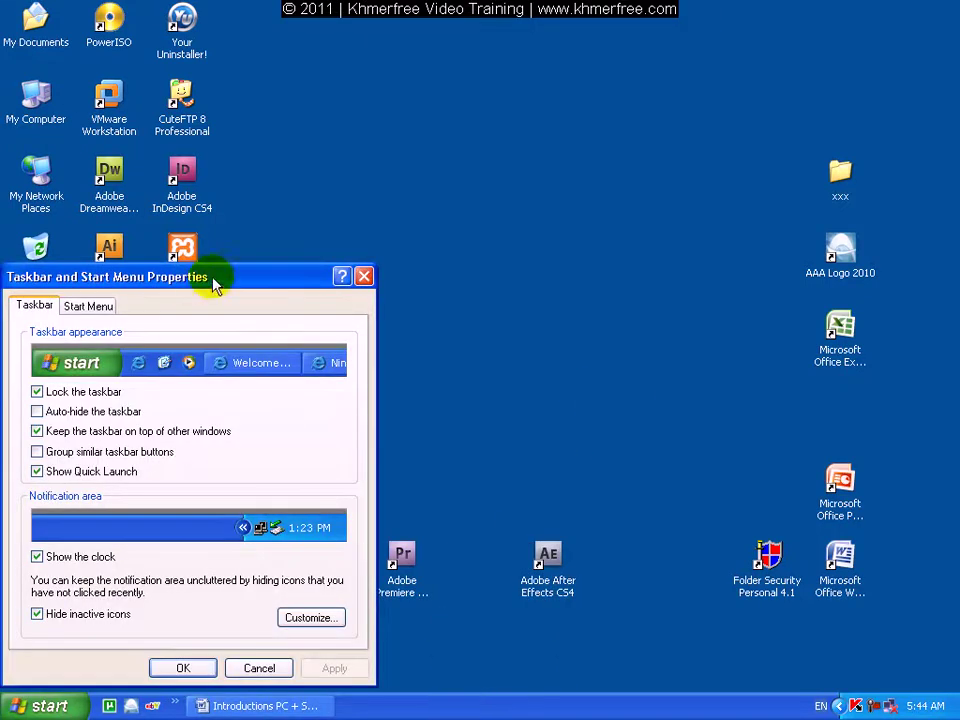
pyautogui.moveTo(208, 285); pyautogui.dragTo(506, 198)
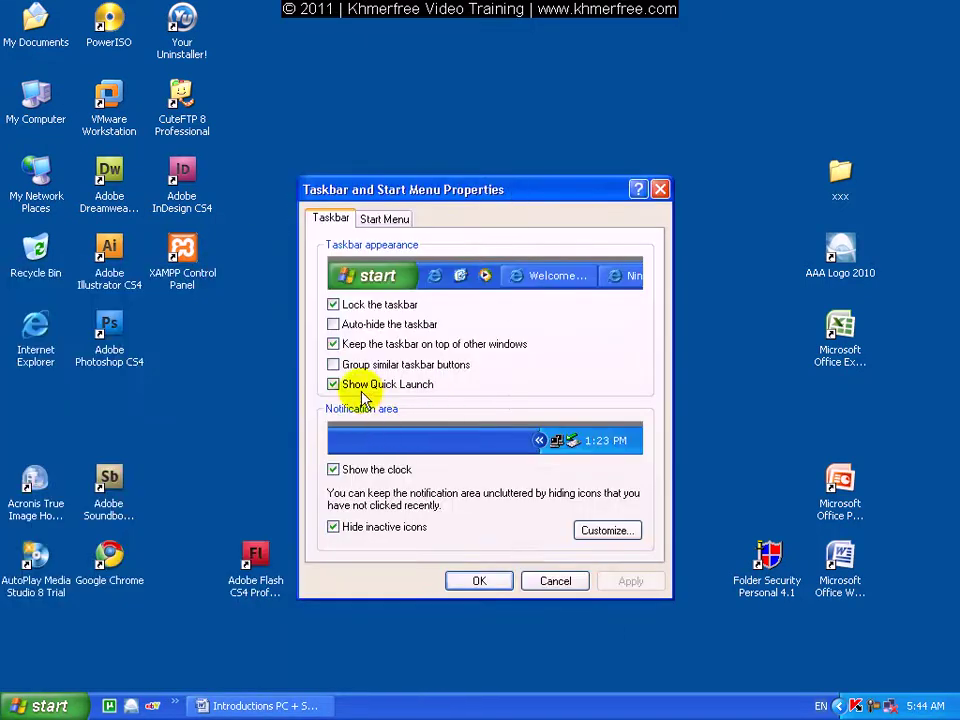
# Step: Close the taskbar properties dialog and hide the Quick Launch toolbar through the taskbar's Toolbars options
pyautogui.click(555, 581)
pyautogui.rightClick(548, 710)
pyautogui.click(576, 565)
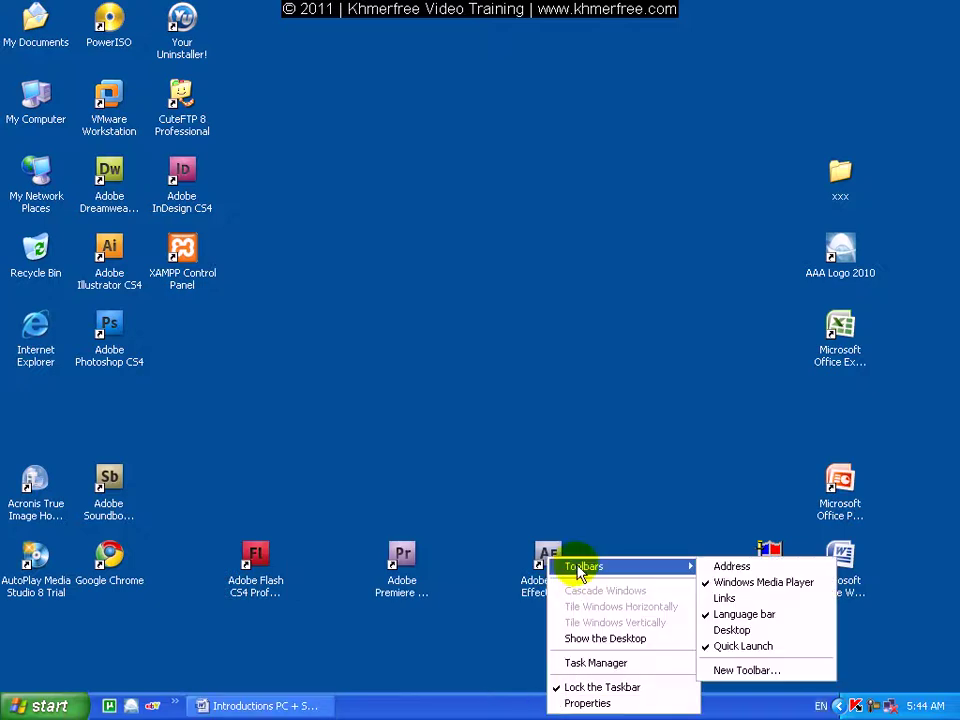
pyautogui.click(762, 647)
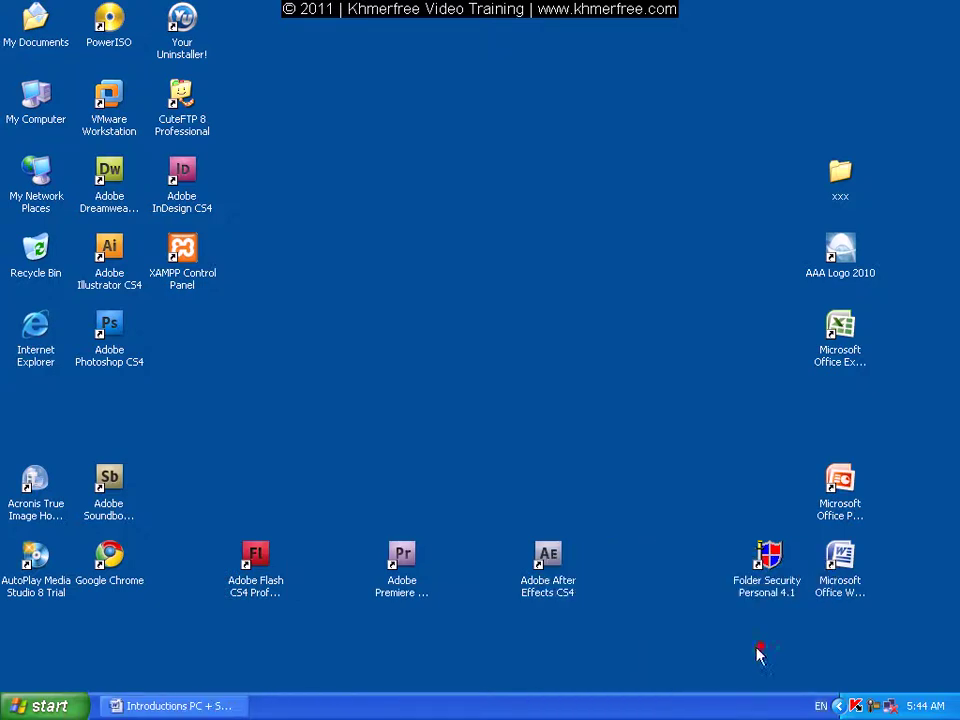
# Step: Reopen the taskbar properties dialog and move it to an open area of the desktop
pyautogui.rightClick(332, 706)
pyautogui.click(368, 697)
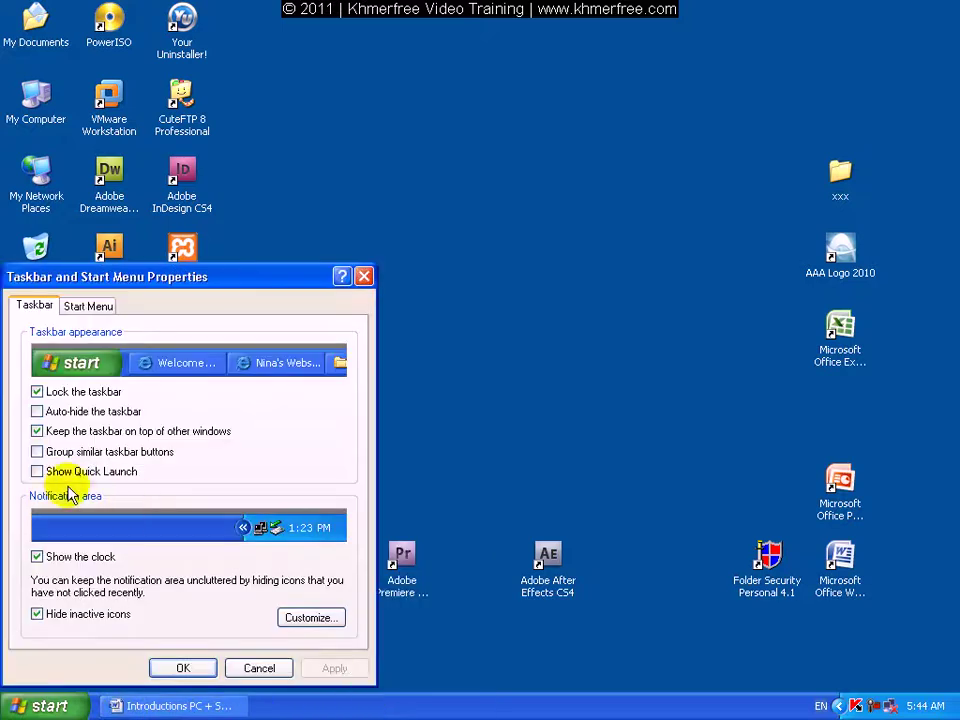
pyautogui.moveTo(261, 276); pyautogui.dragTo(596, 101)
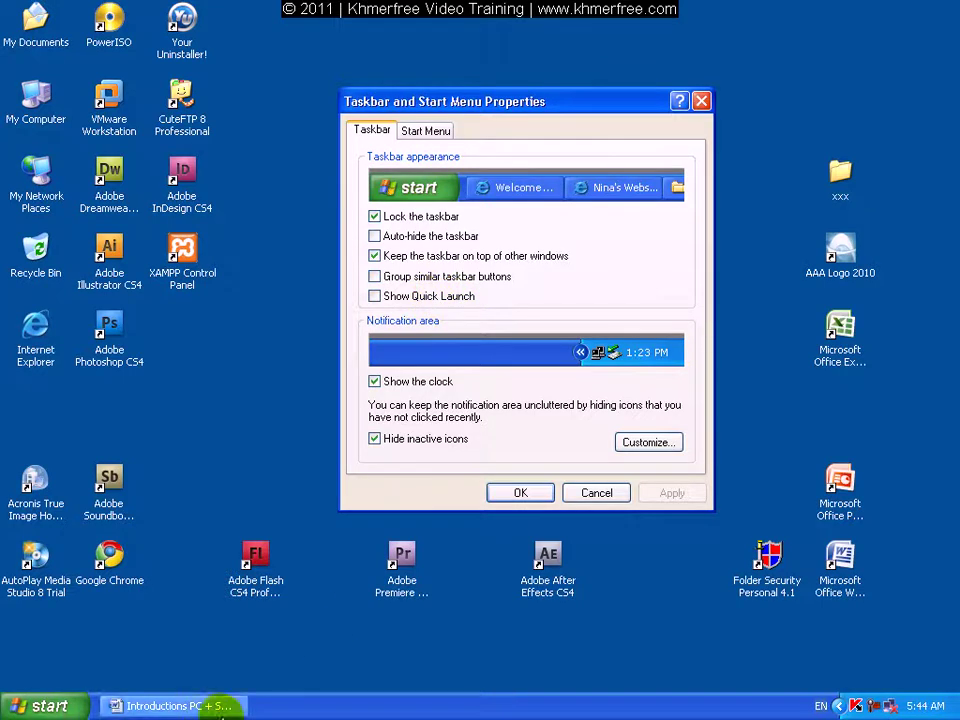
# Step: Turn on Show Quick Launch, apply it, and check the list of hidden Quick Launch shortcuts
pyautogui.click(443, 300)
pyautogui.click(648, 492)
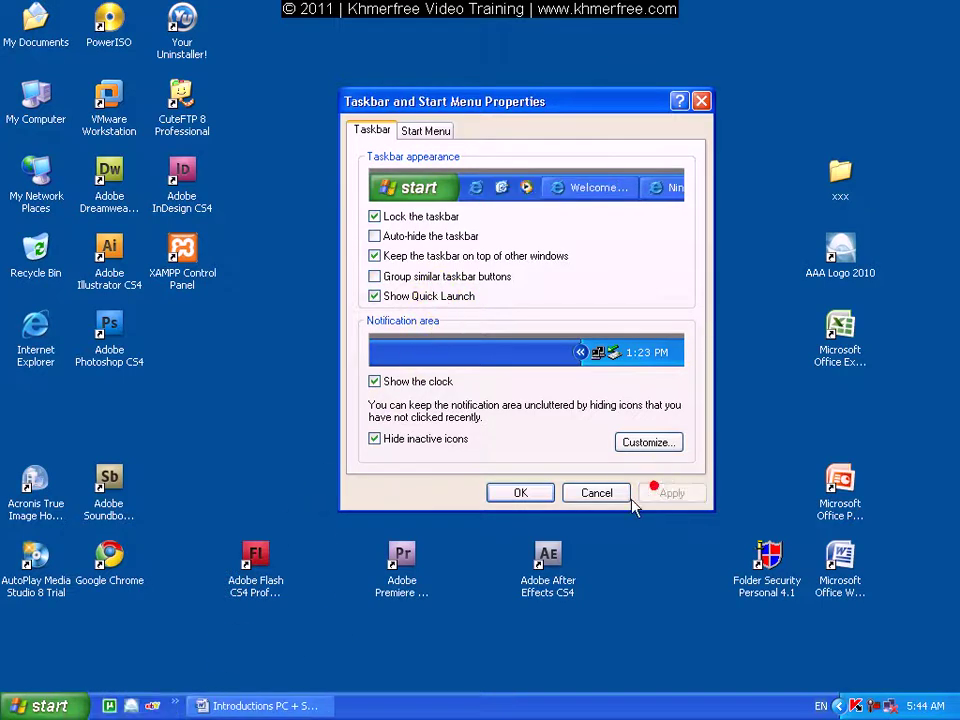
pyautogui.click(177, 706)
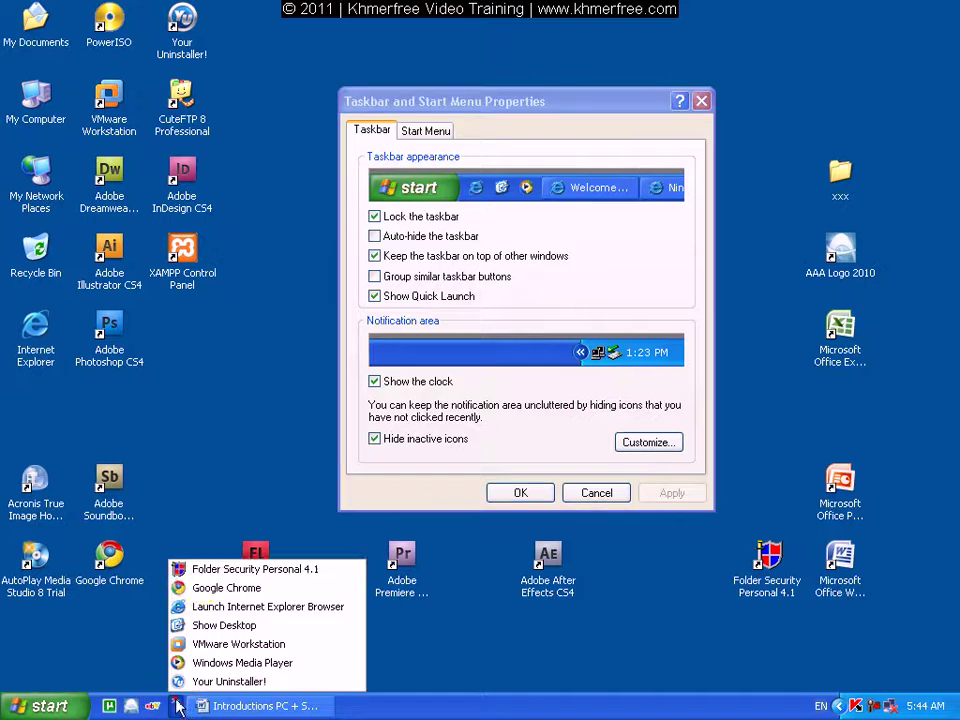
pyautogui.click(235, 451)
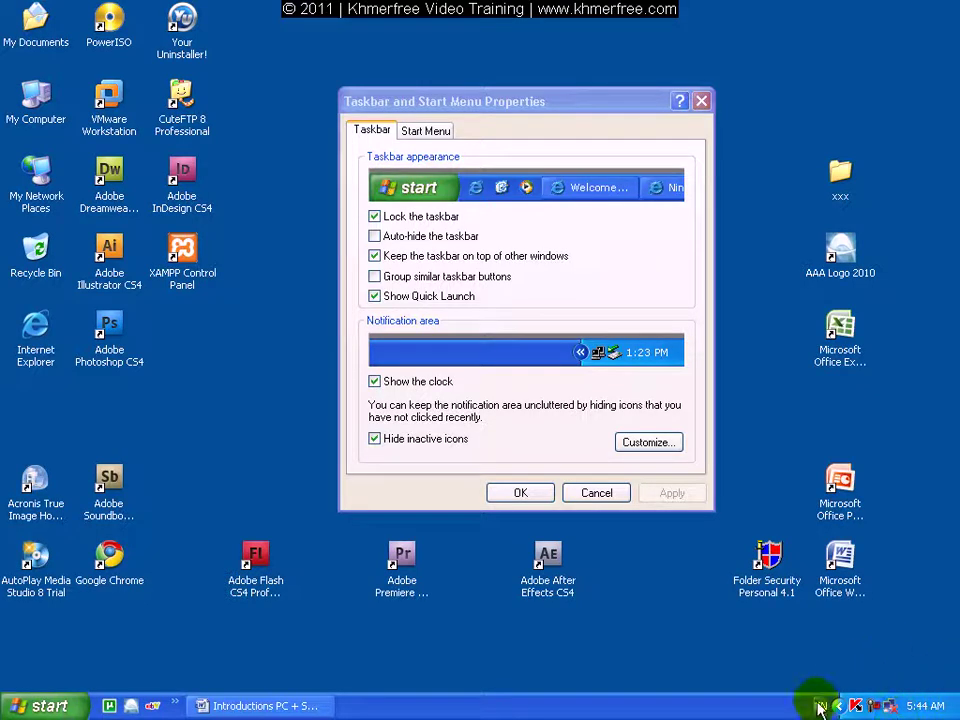
# Step: Apply the taskbar settings with Show the clock turned off, and turn the clock back on and apply again
pyautogui.click(445, 388)
pyautogui.click(668, 493)
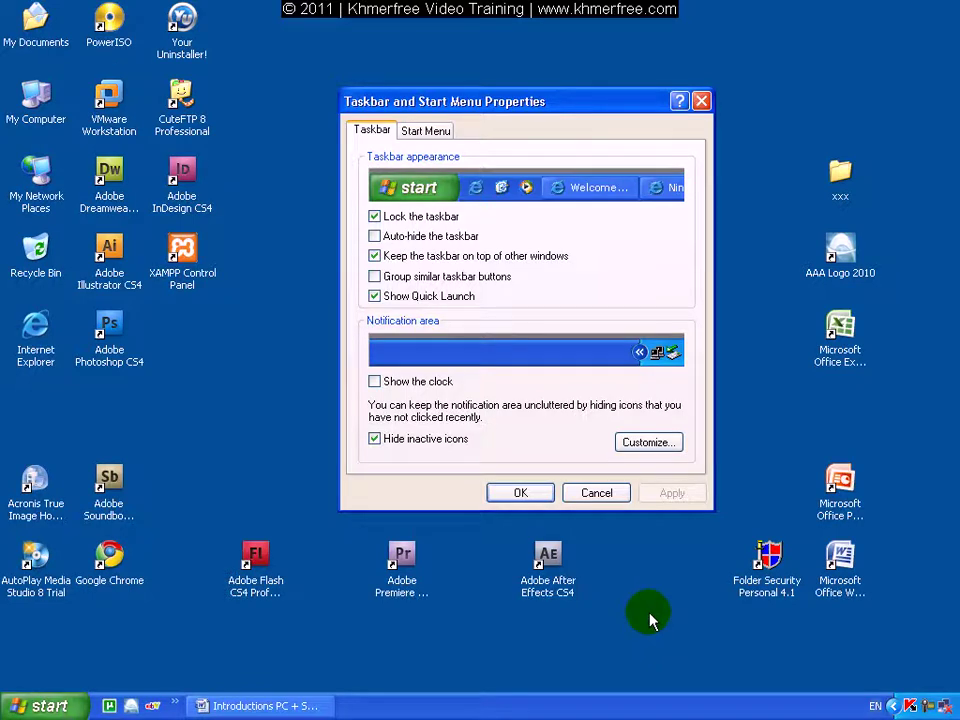
pyautogui.click(375, 381)
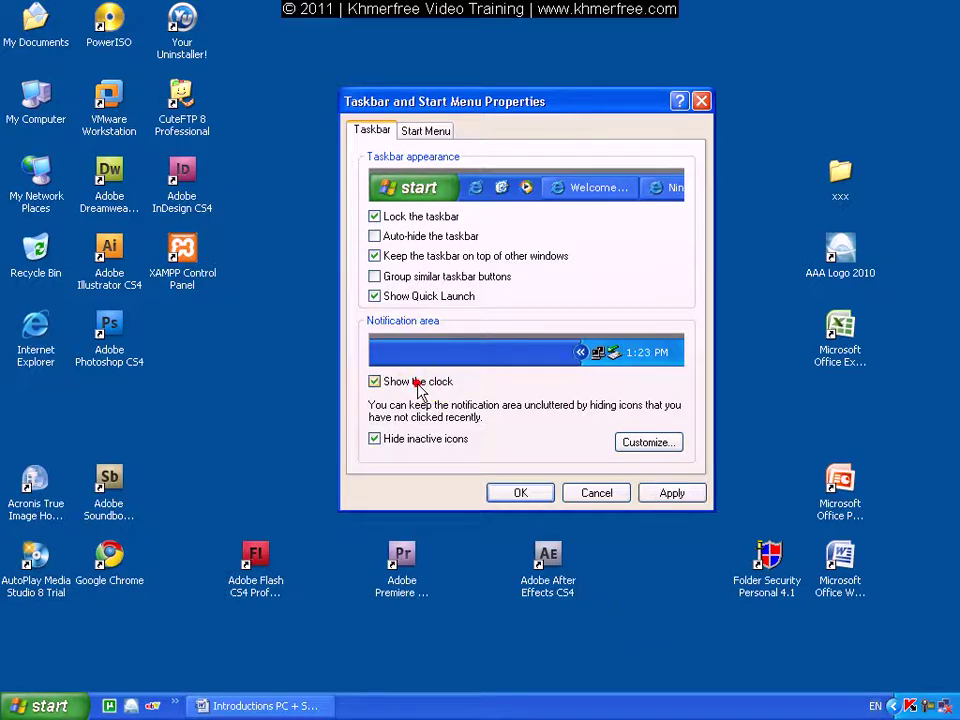
pyautogui.click(662, 496)
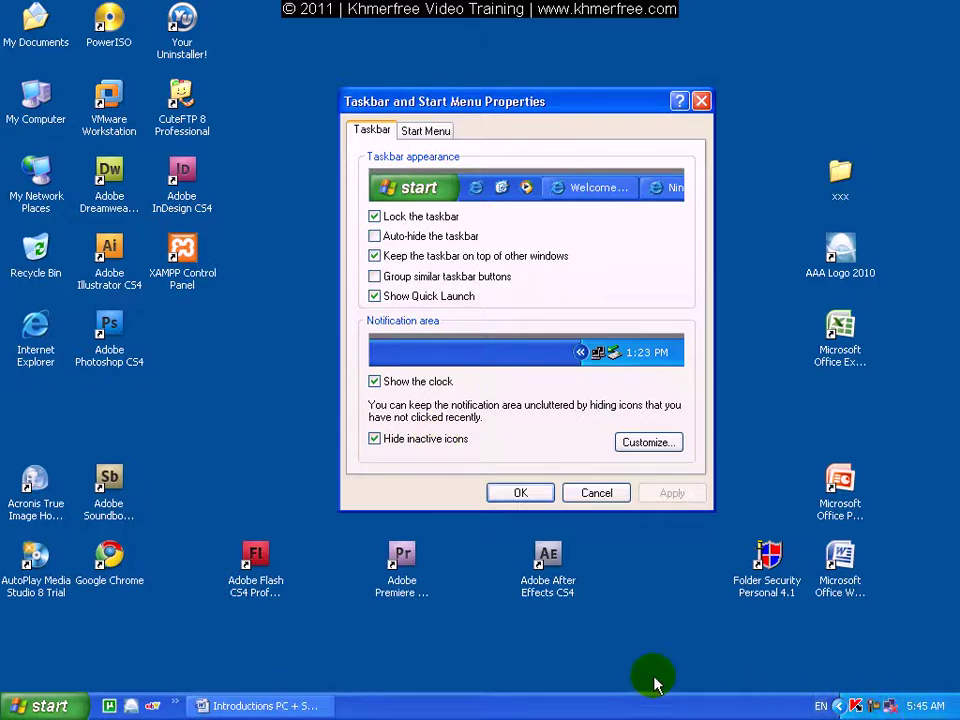
# Step: Preview Hide inactive icons off and on again, and expand the hidden notification area icons on the taskbar
pyautogui.click(405, 443)
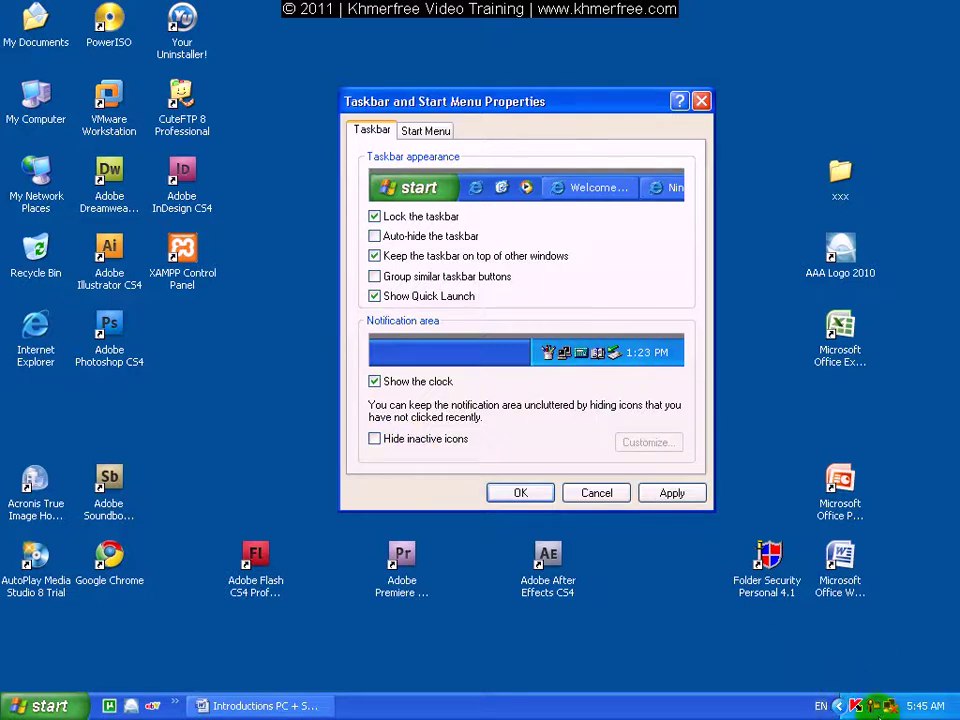
pyautogui.click(408, 443)
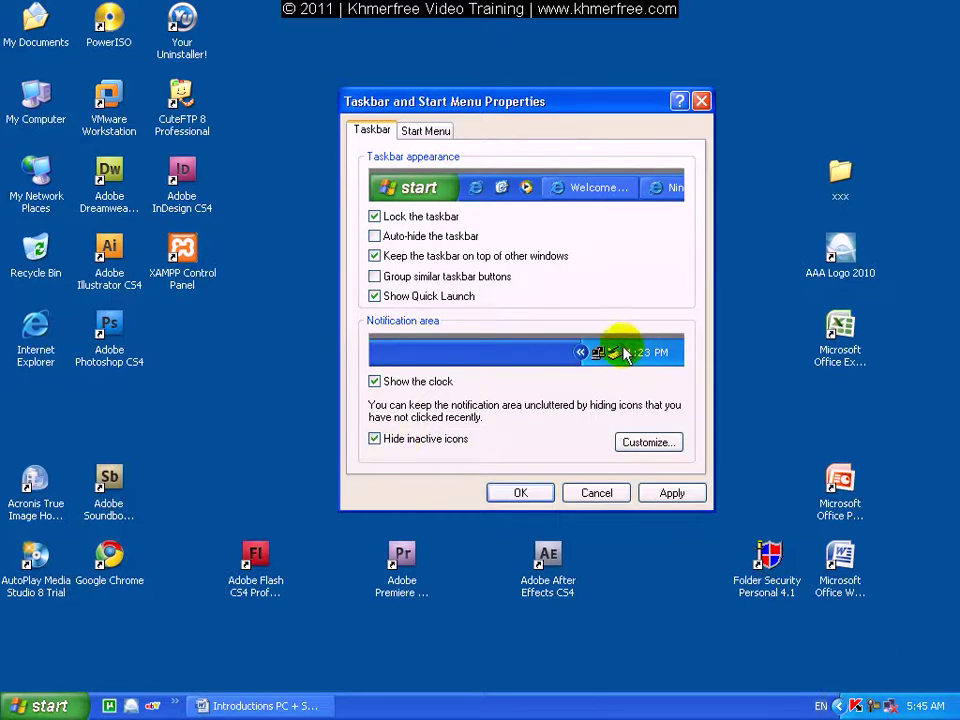
pyautogui.click(837, 706)
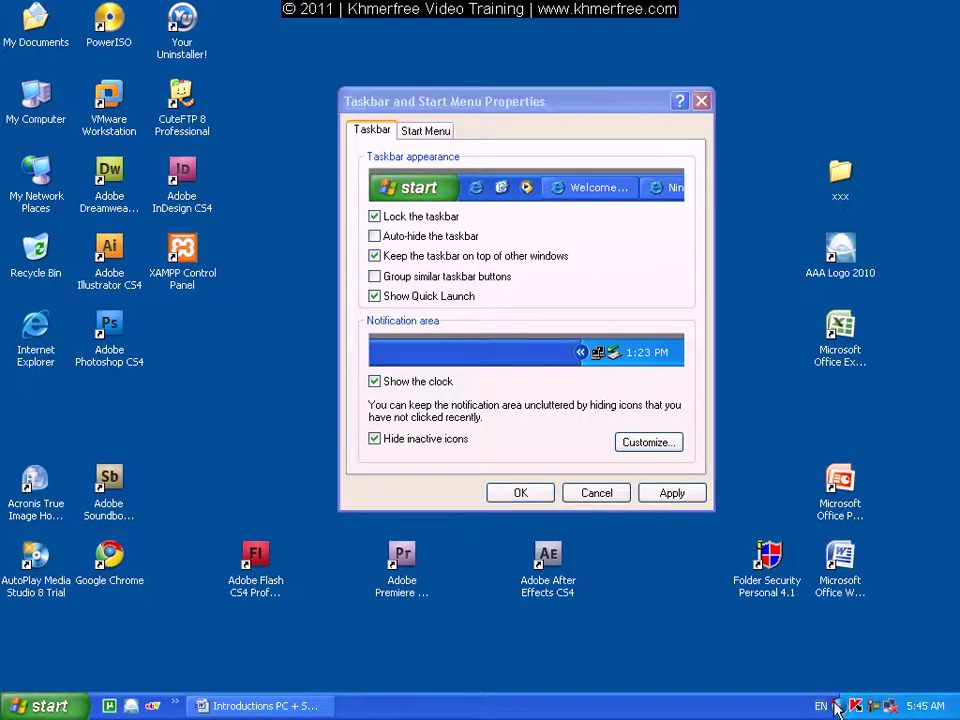
pyautogui.click(658, 632)
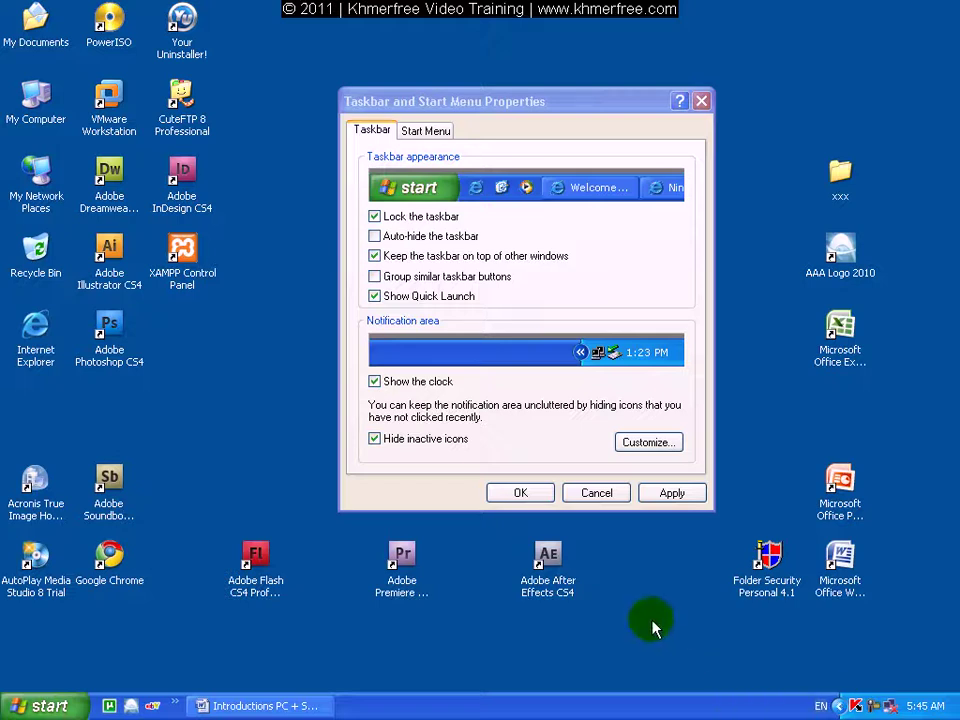
# Step: Apply the taskbar settings with Hide inactive icons turned off, and turn it back on and apply again
pyautogui.click(432, 440)
pyautogui.click(667, 500)
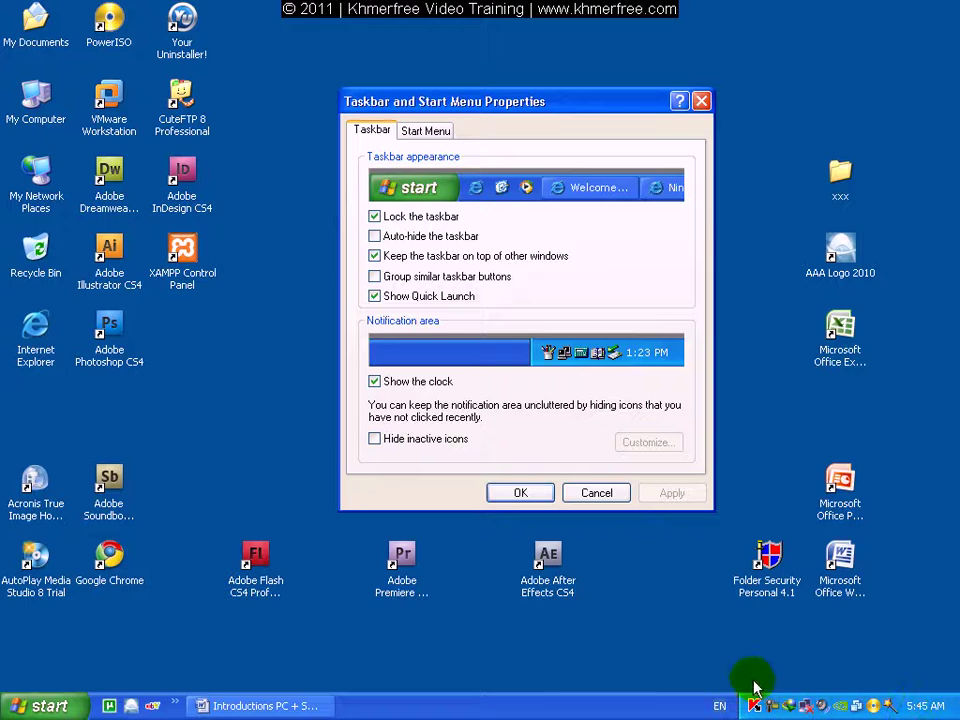
pyautogui.click(424, 441)
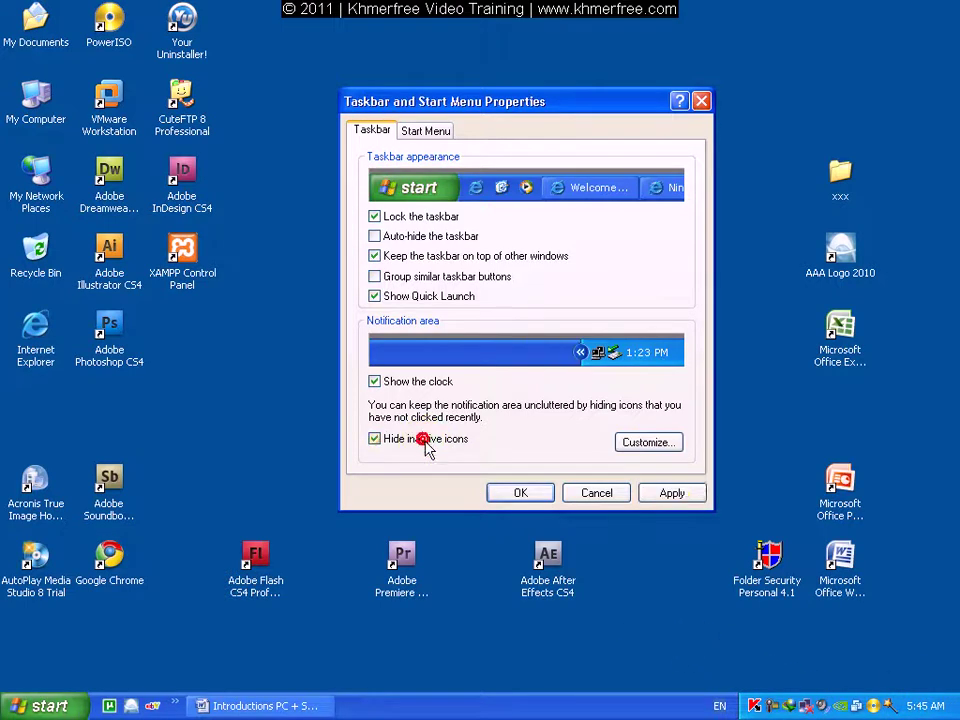
pyautogui.click(684, 496)
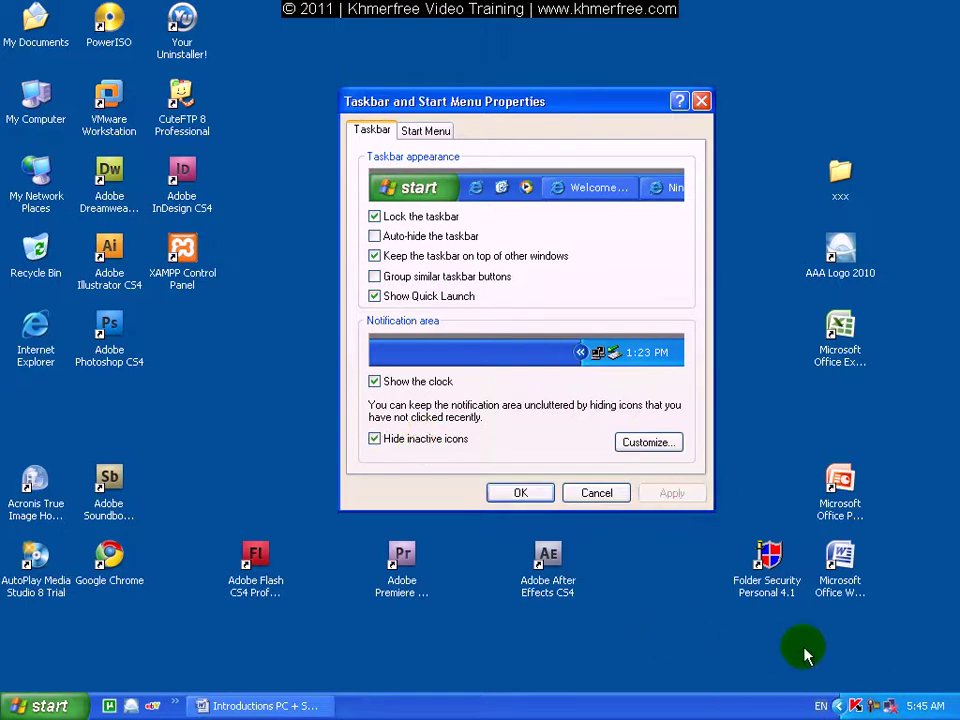
# Step: Customize the notification icons by trying Always hide for Volume and settling on Always show, and apply the taskbar settings
pyautogui.click(640, 443)
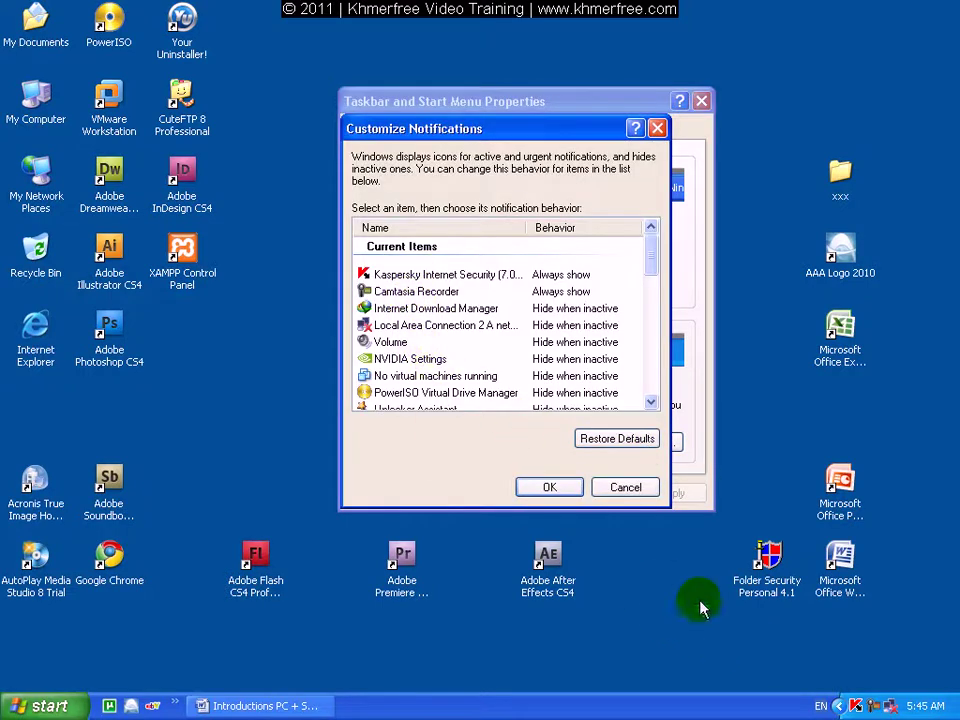
pyautogui.click(884, 697)
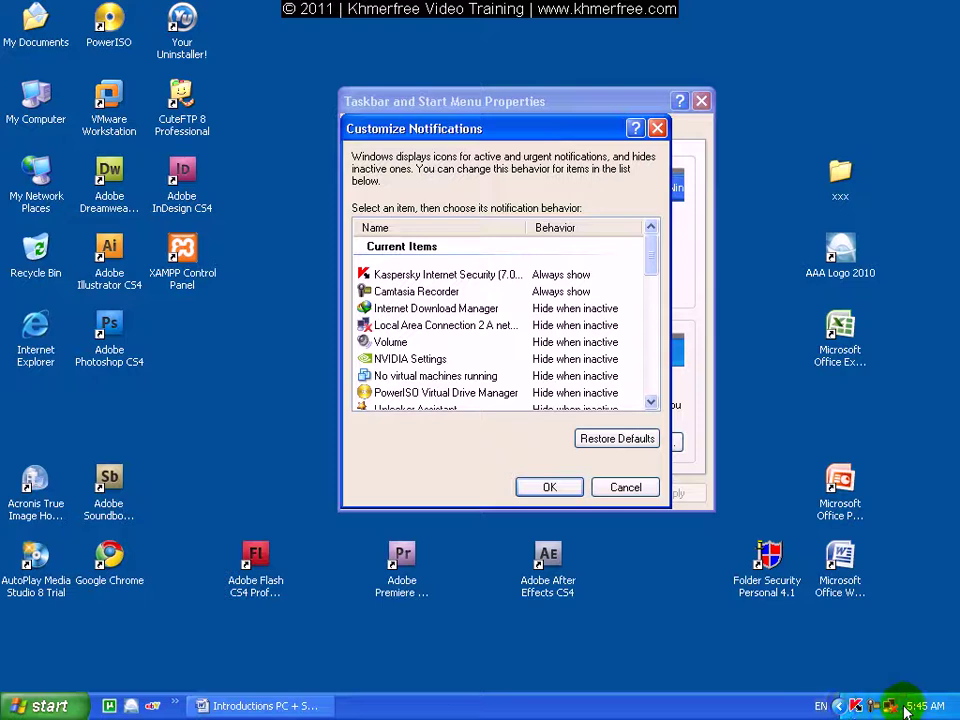
pyautogui.click(400, 343)
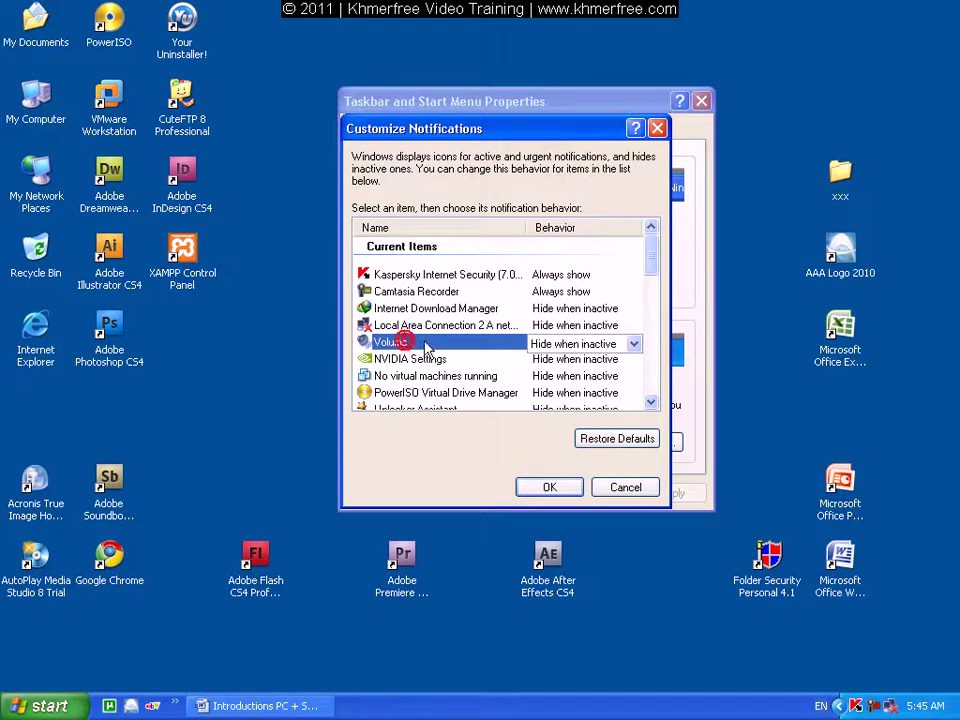
pyautogui.click(618, 344)
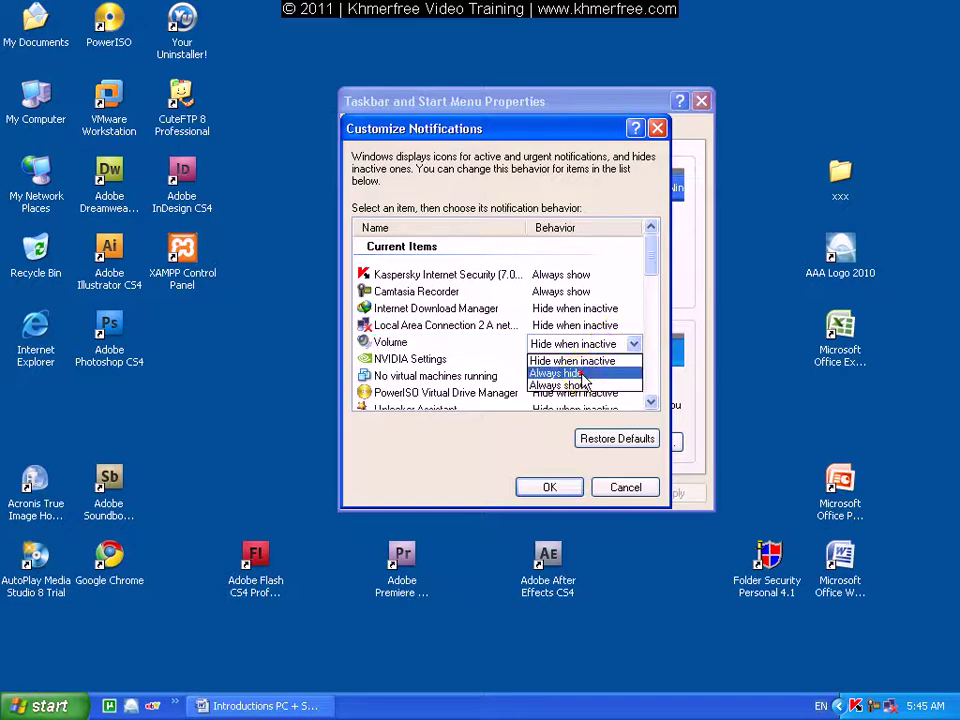
pyautogui.click(578, 374)
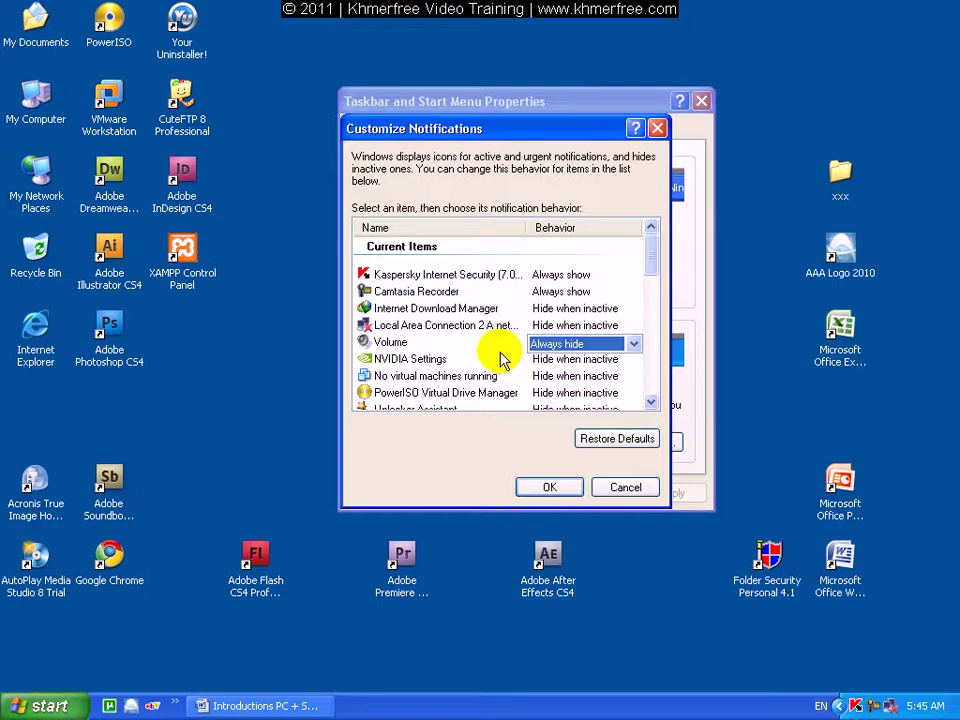
pyautogui.click(601, 350)
pyautogui.click(583, 386)
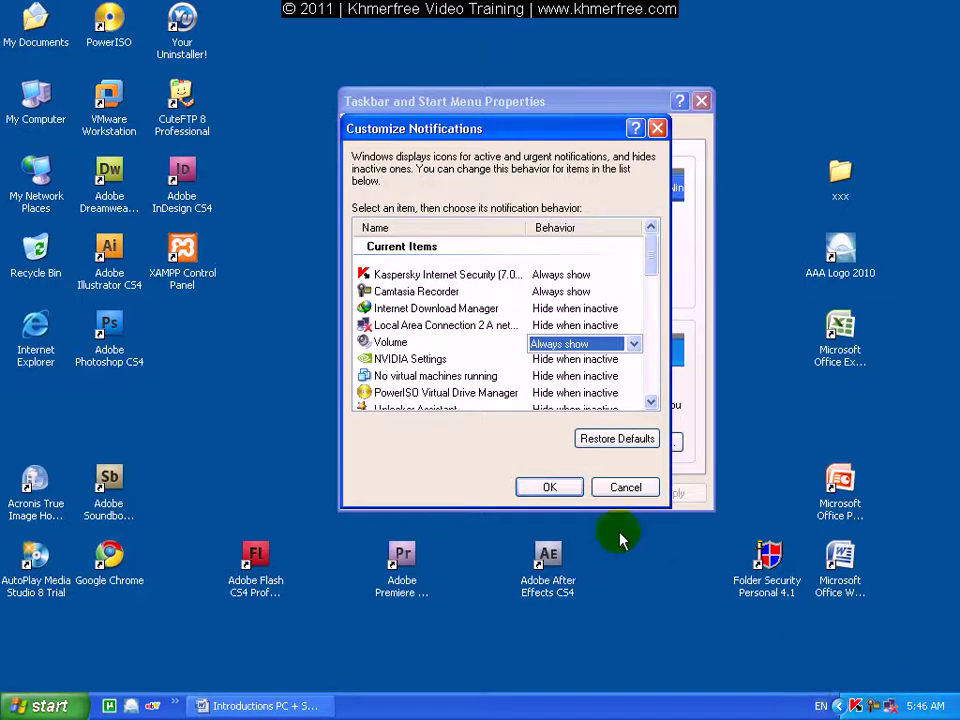
pyautogui.click(550, 489)
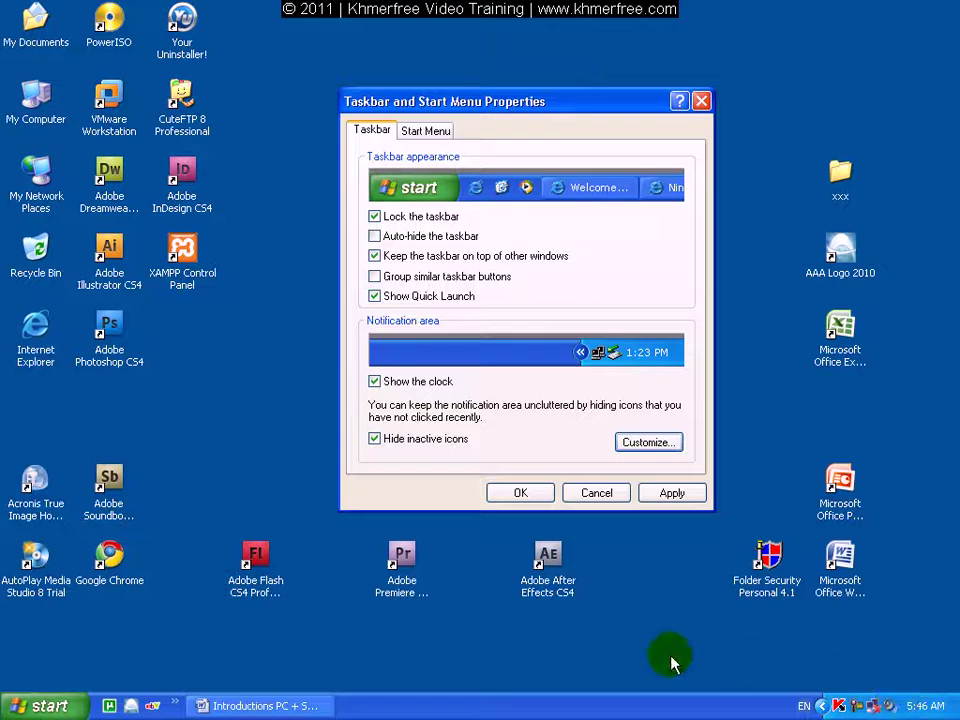
pyautogui.click(662, 494)
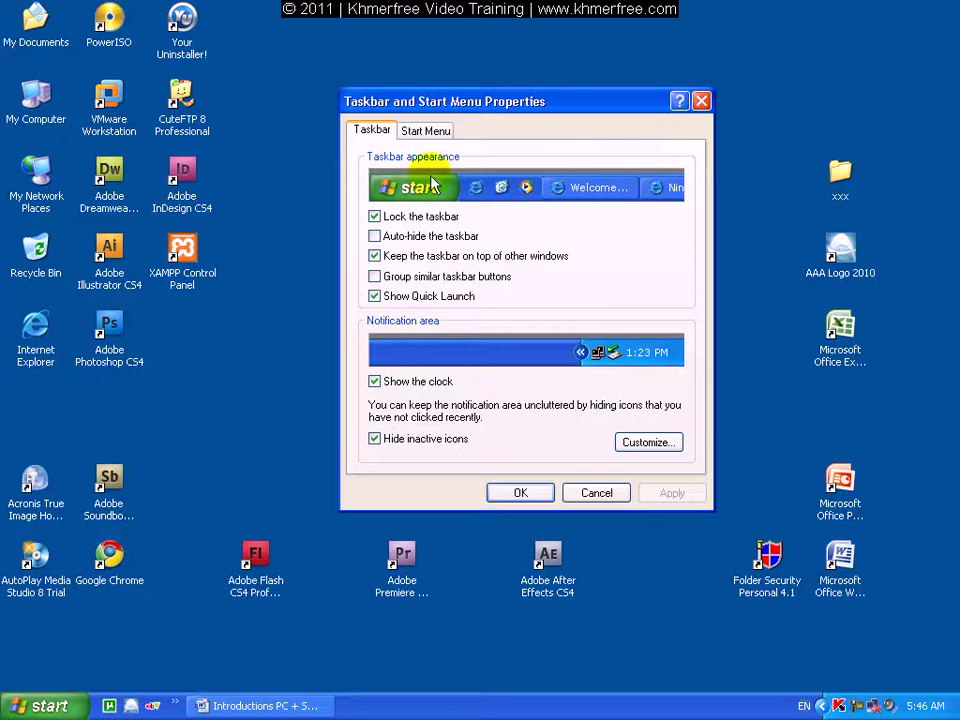
# Step: Compare the previews of the Start menu and Classic Start menu styles, and cancel the properties dialog
pyautogui.click(437, 135)
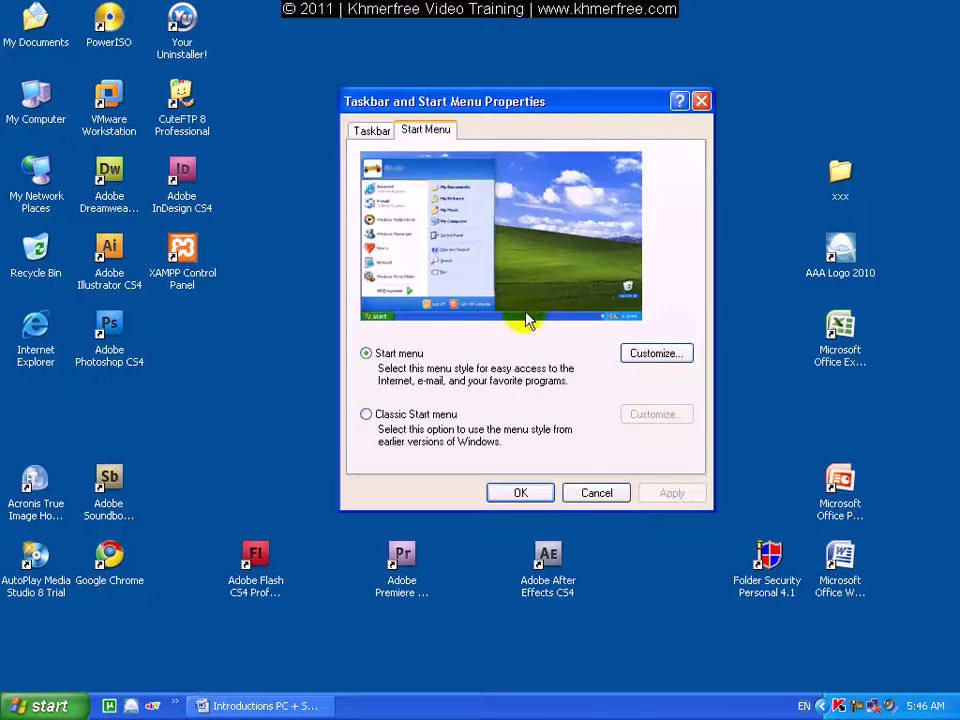
pyautogui.click(422, 412)
pyautogui.click(400, 358)
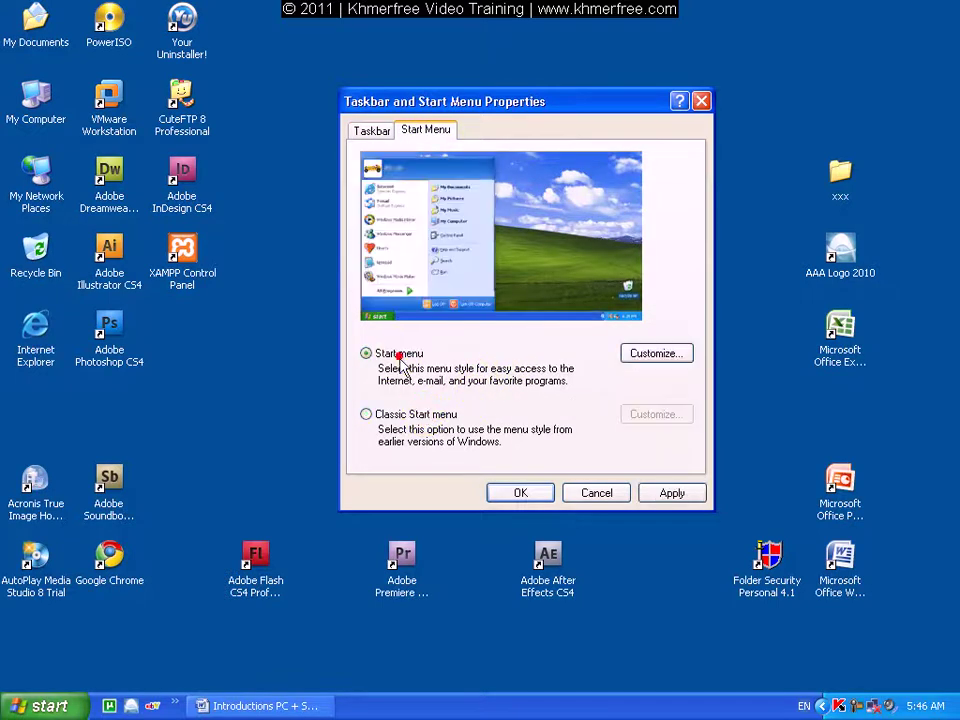
pyautogui.click(412, 415)
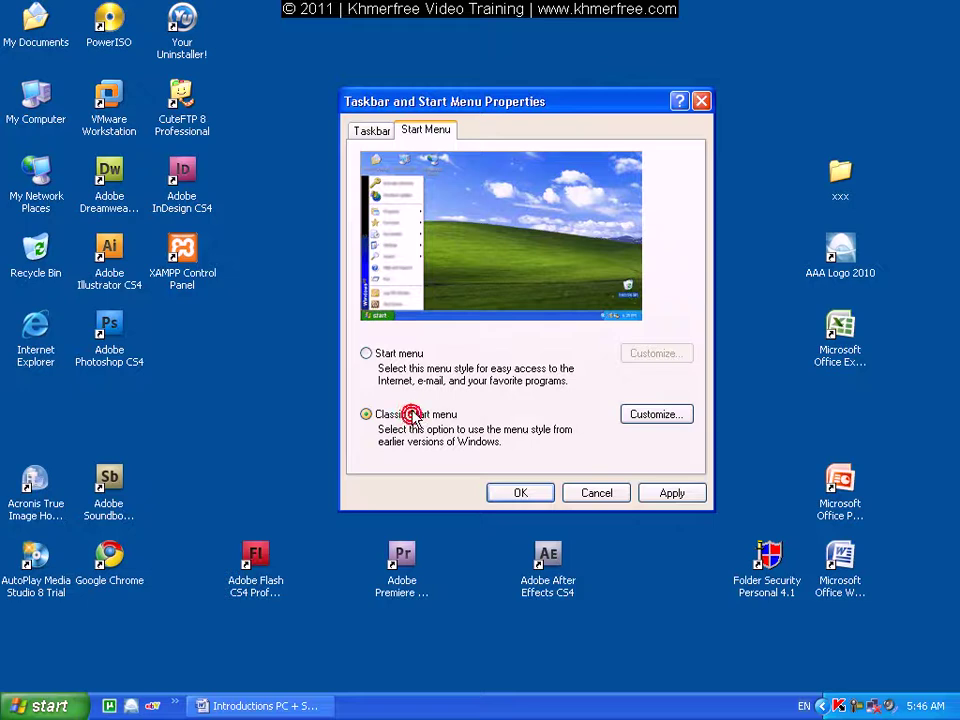
pyautogui.click(405, 357)
pyautogui.click(418, 412)
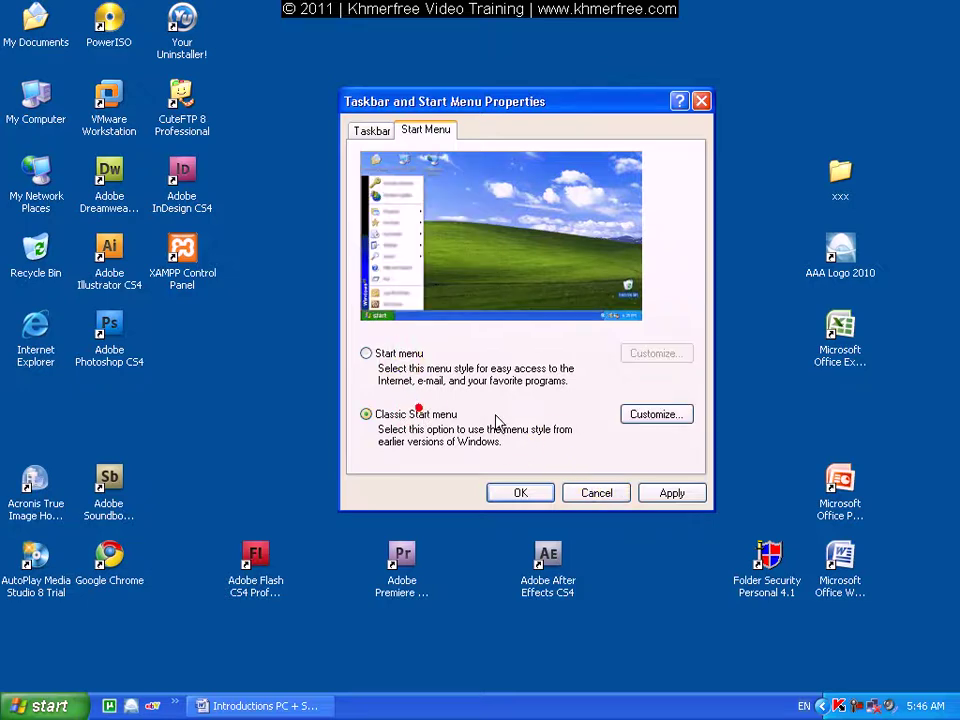
pyautogui.click(598, 492)
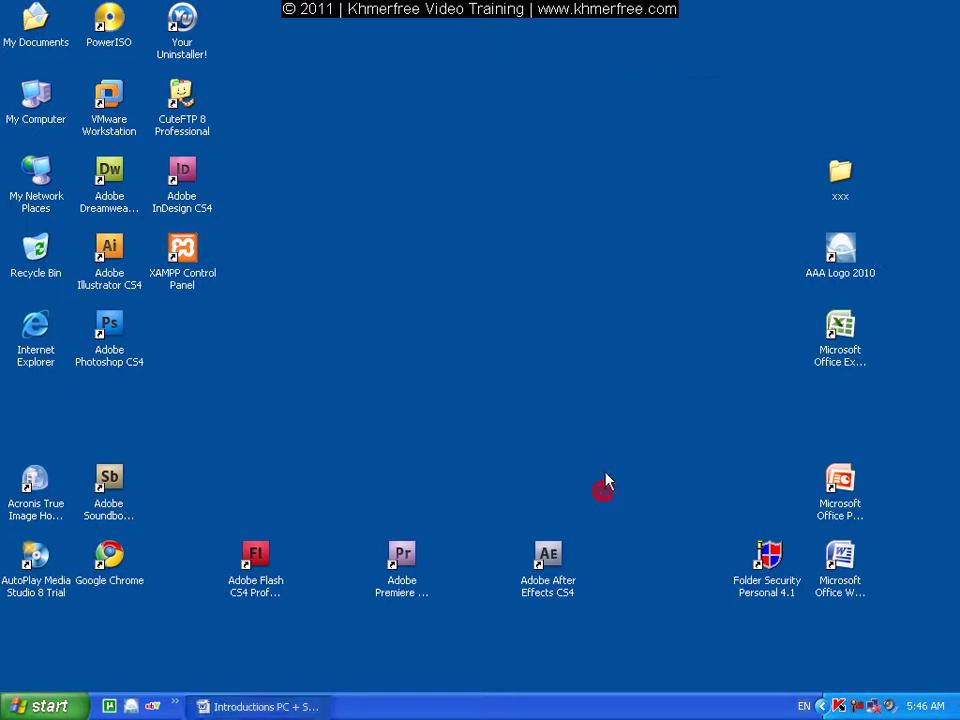
# Step: Open Task Manager from the taskbar and place its window in the upper middle of the desktop
pyautogui.rightClick(497, 714)
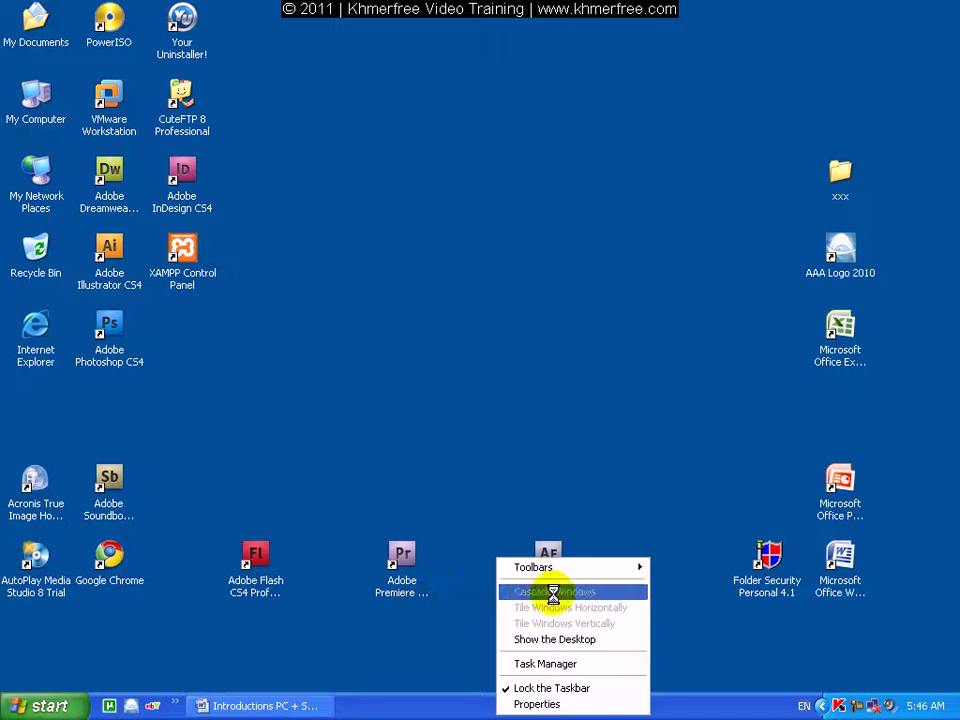
pyautogui.click(547, 663)
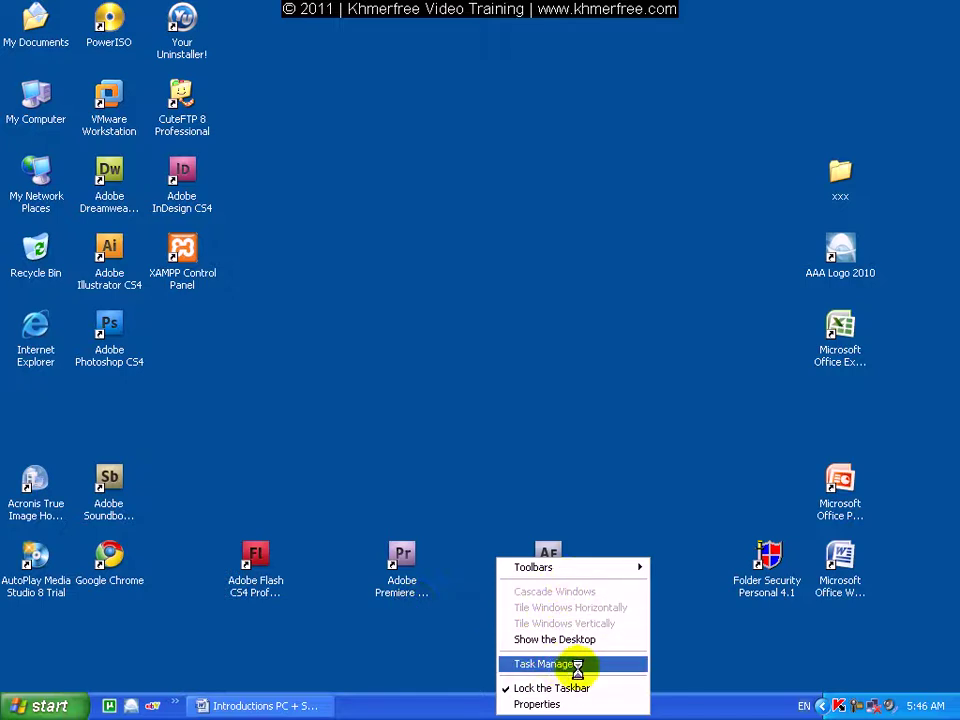
pyautogui.moveTo(560, 230); pyautogui.dragTo(515, 62)
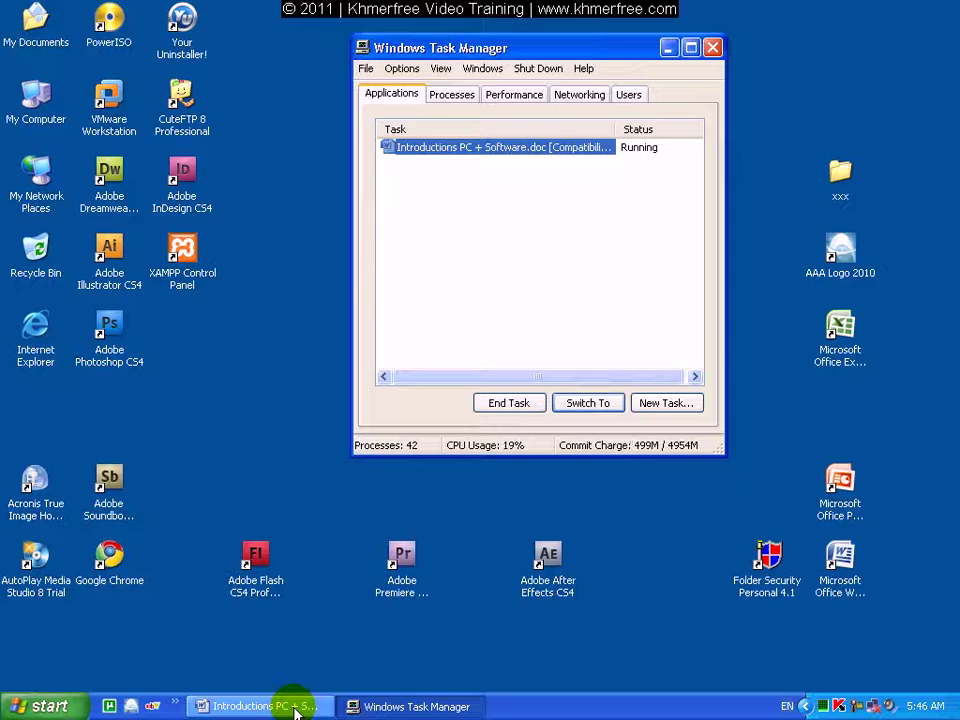
pyautogui.moveTo(500, 49); pyautogui.dragTo(535, 62)
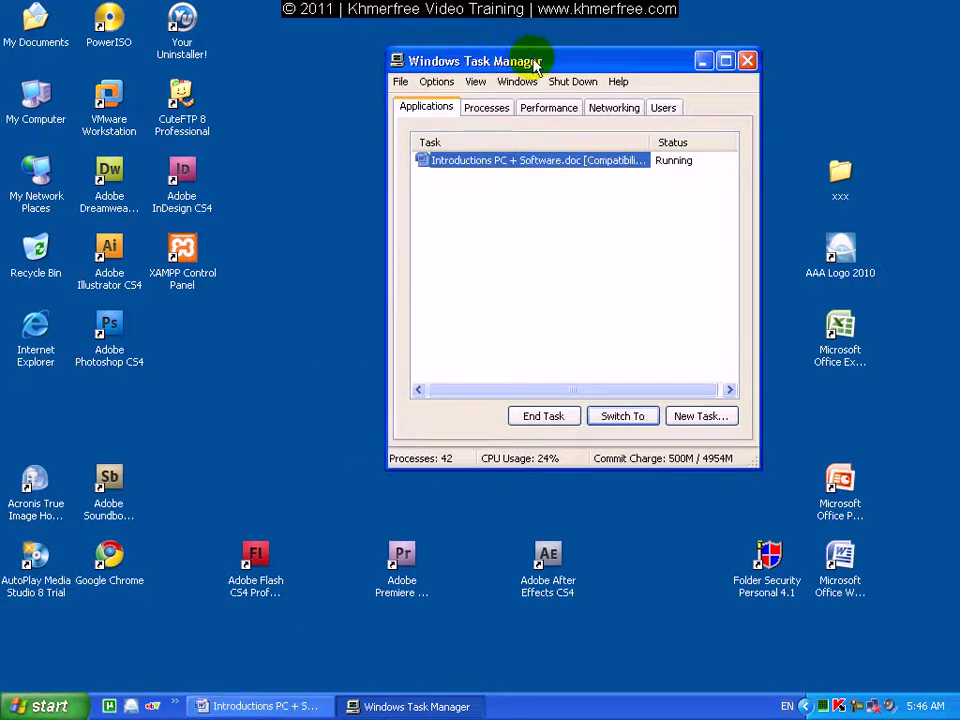
pyautogui.rightClick(607, 703)
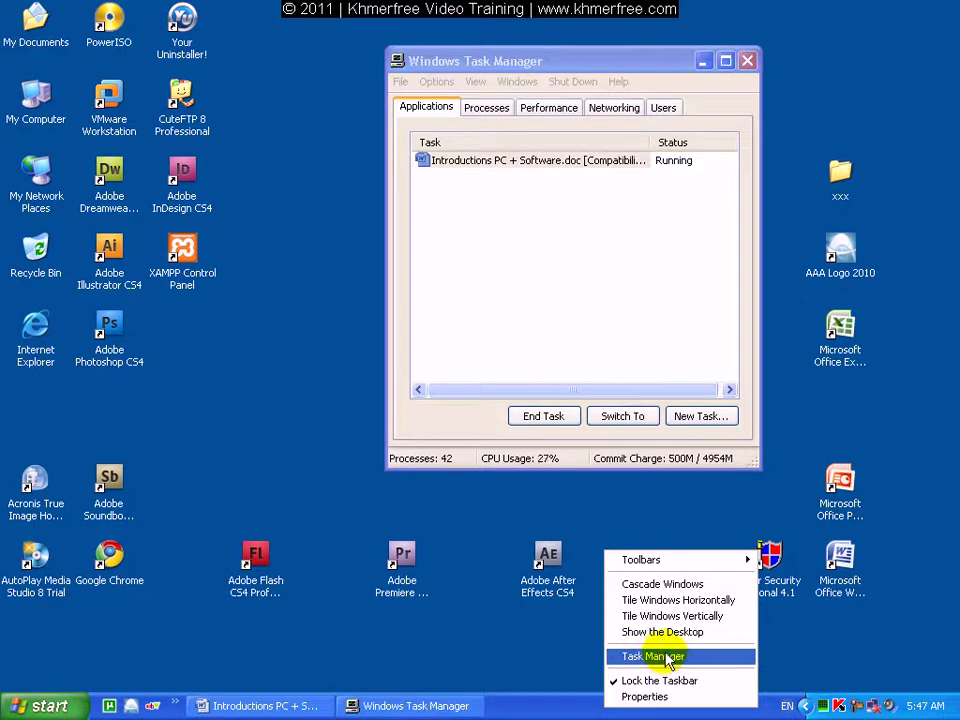
pyautogui.moveTo(540, 60); pyautogui.dragTo(507, 60)
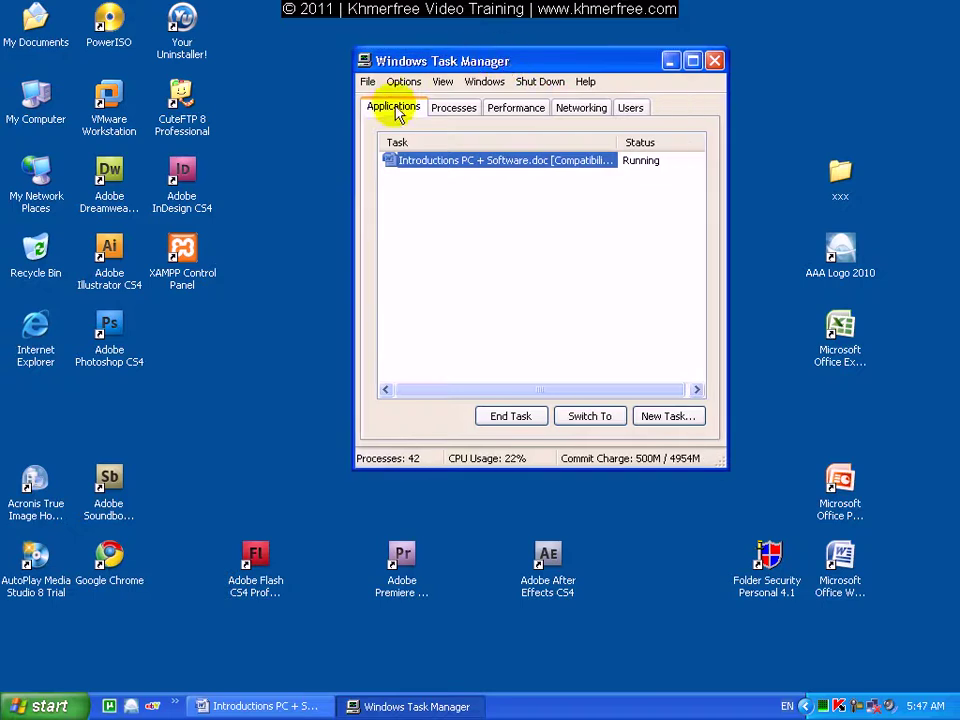
# Step: Go to the process behind the Introductions PC + Software.doc task and end WINWORD.EXE
pyautogui.rightClick(484, 163)
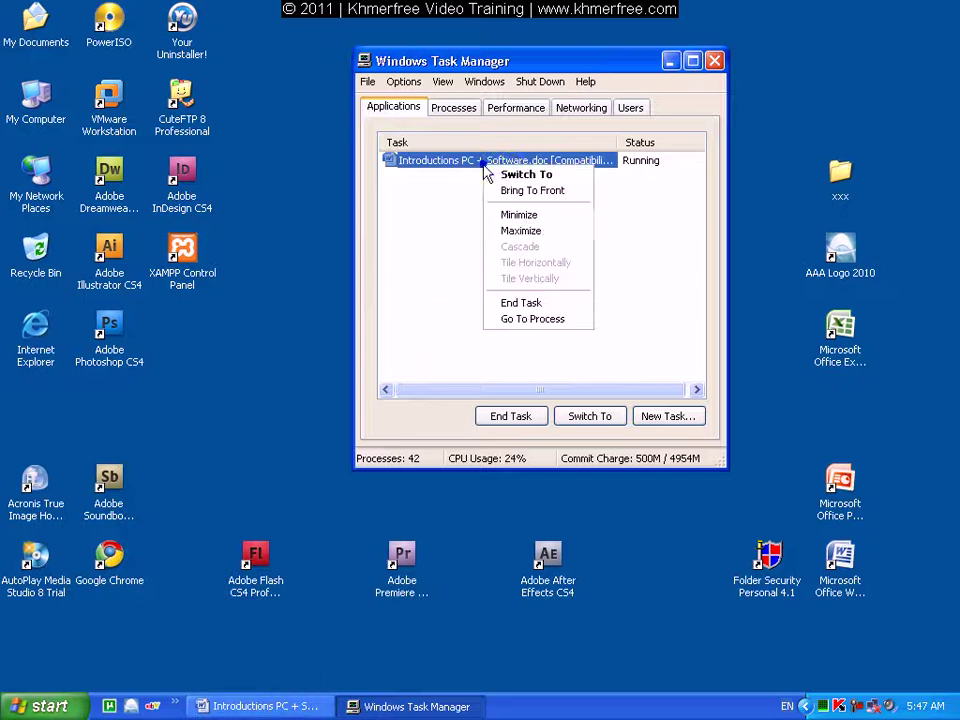
pyautogui.click(528, 320)
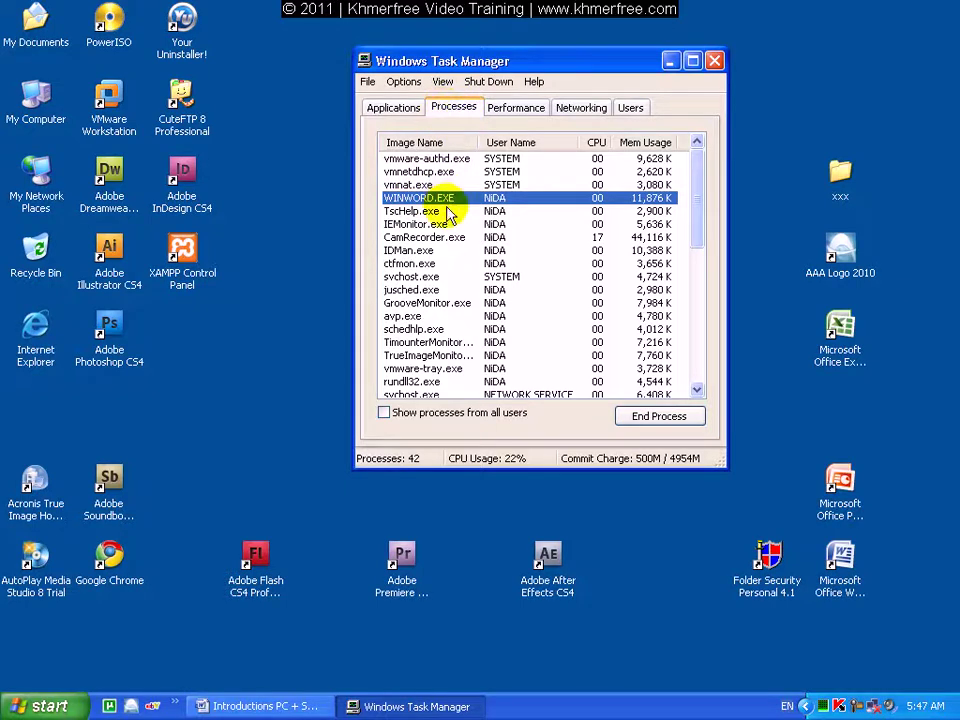
pyautogui.click(654, 418)
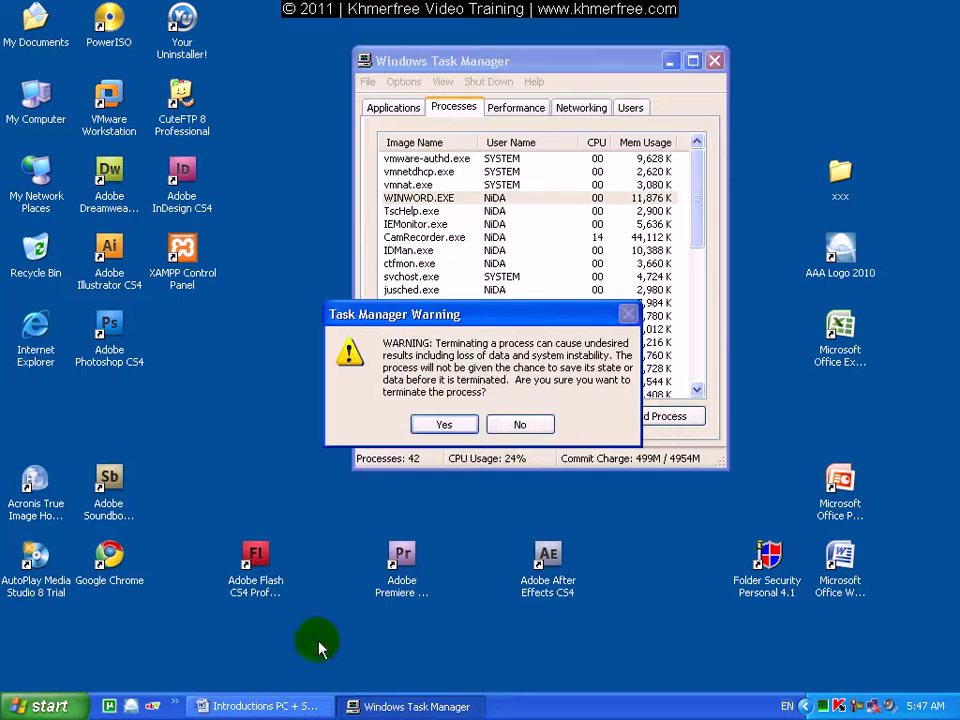
pyautogui.click(444, 424)
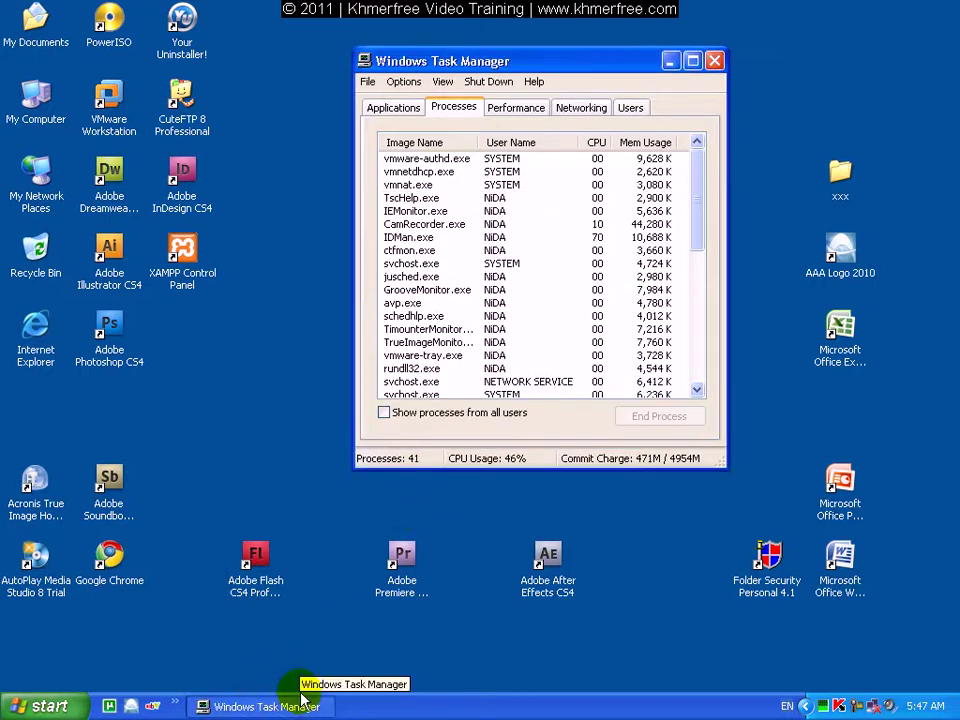
# Step: Launch Google Chrome and CuteFTP 8 Professional from the desktop, minimizing each window
pyautogui.doubleClick(112, 560)
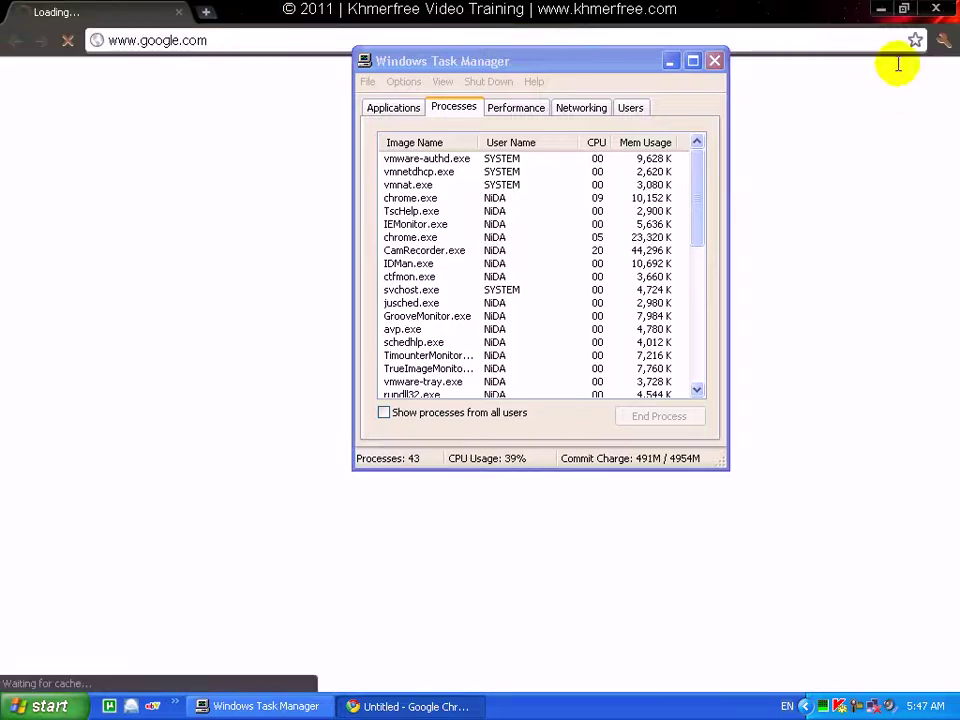
pyautogui.click(880, 9)
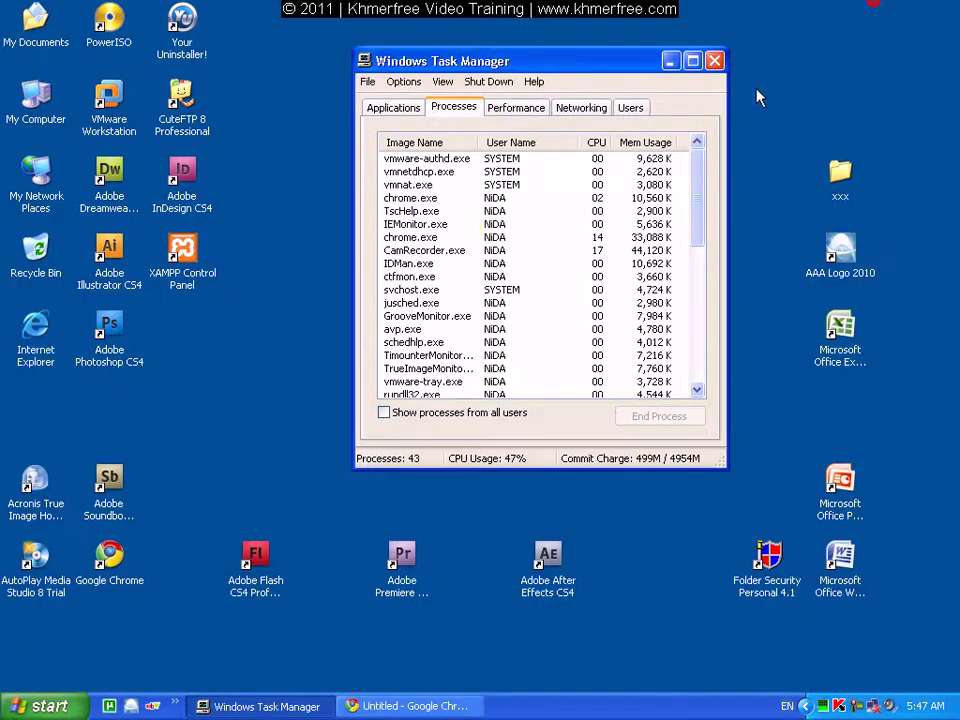
pyautogui.doubleClick(180, 100)
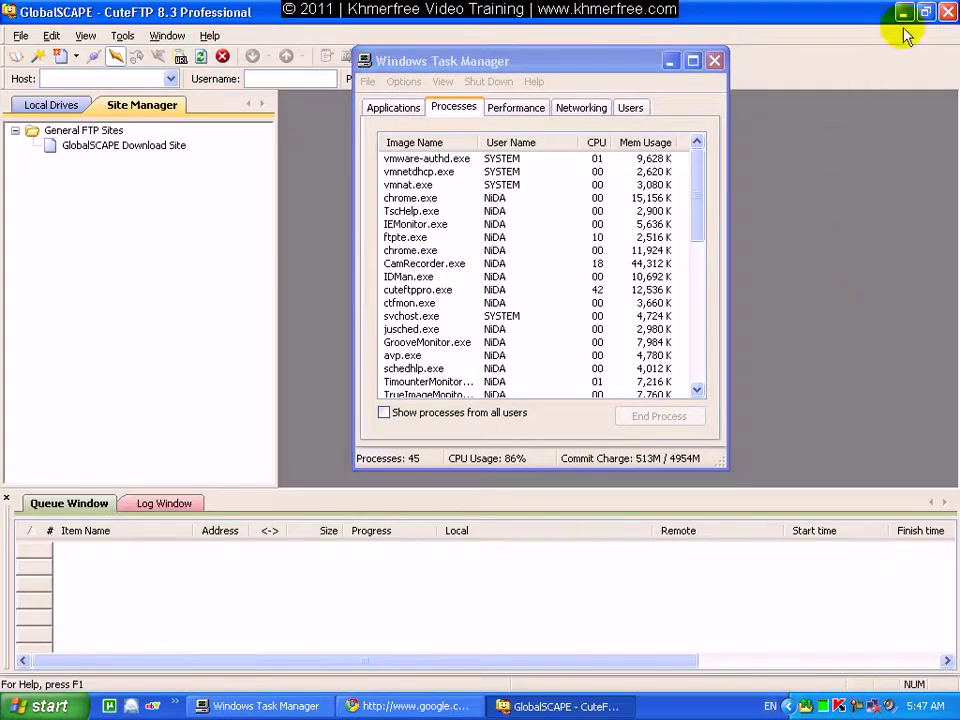
pyautogui.click(903, 12)
# Step: Launch AAA Logo 2010 with a blank project, close Task Manager, and minimize the logo window
pyautogui.click(848, 260)
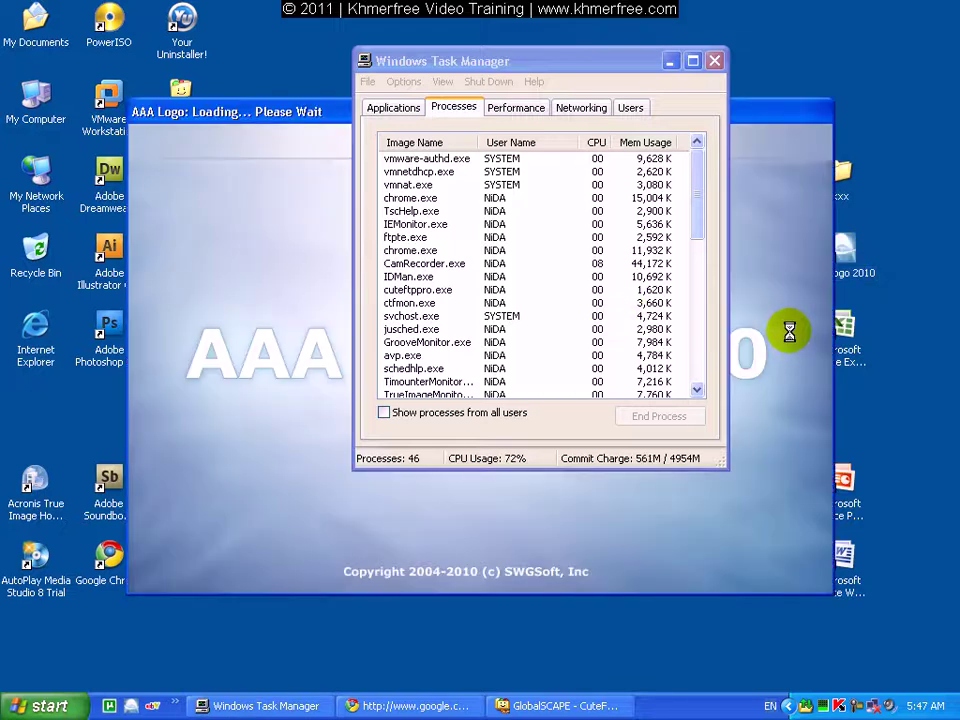
pyautogui.click(714, 61)
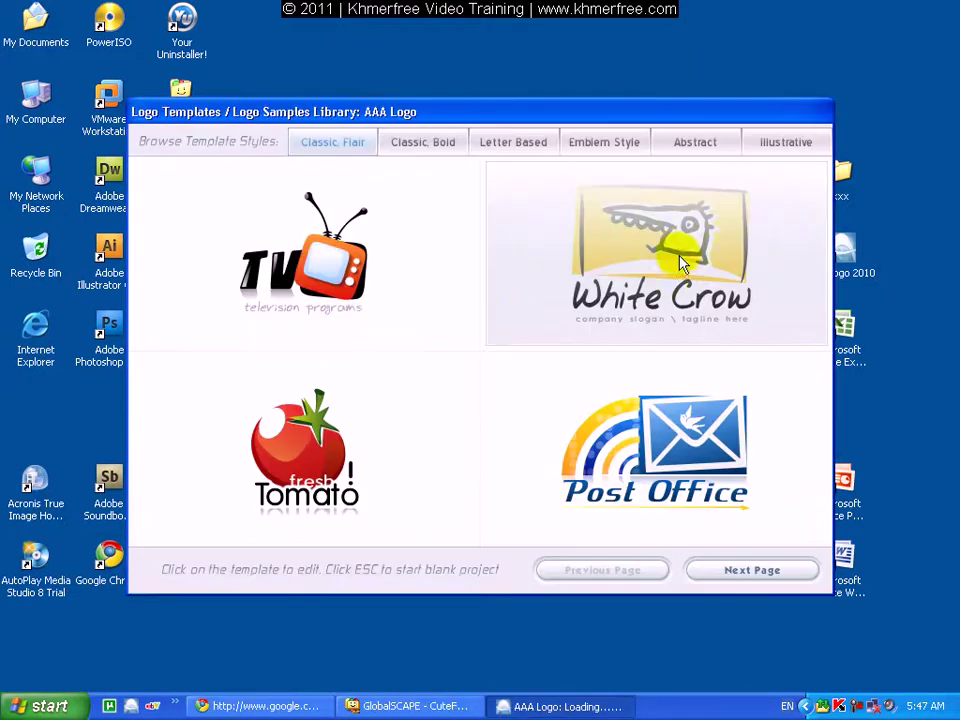
pyautogui.press('Escape')
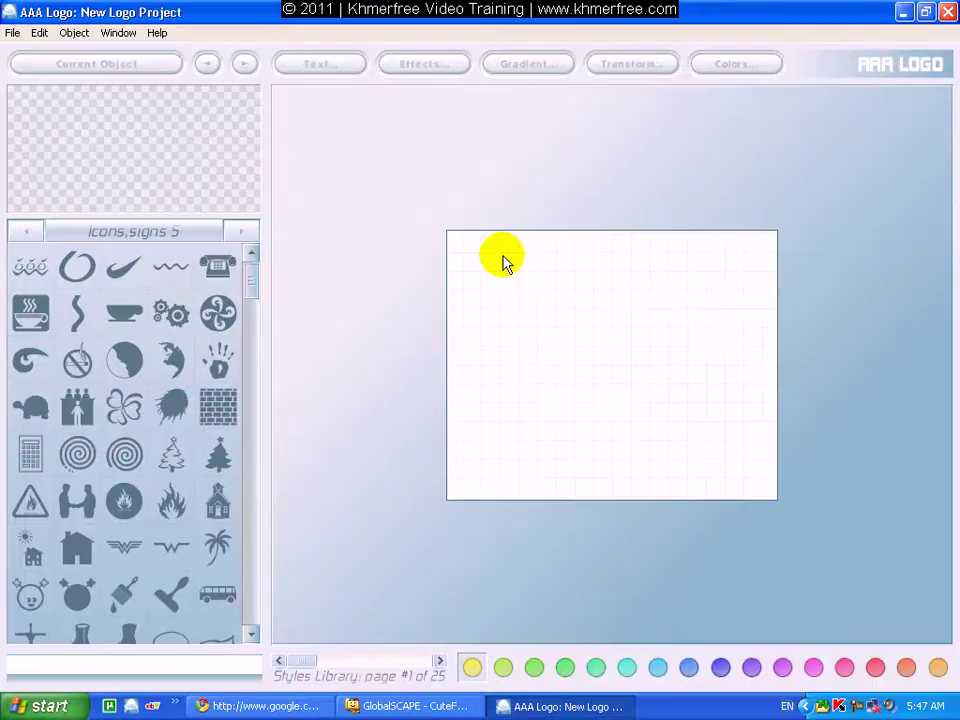
pyautogui.click(903, 11)
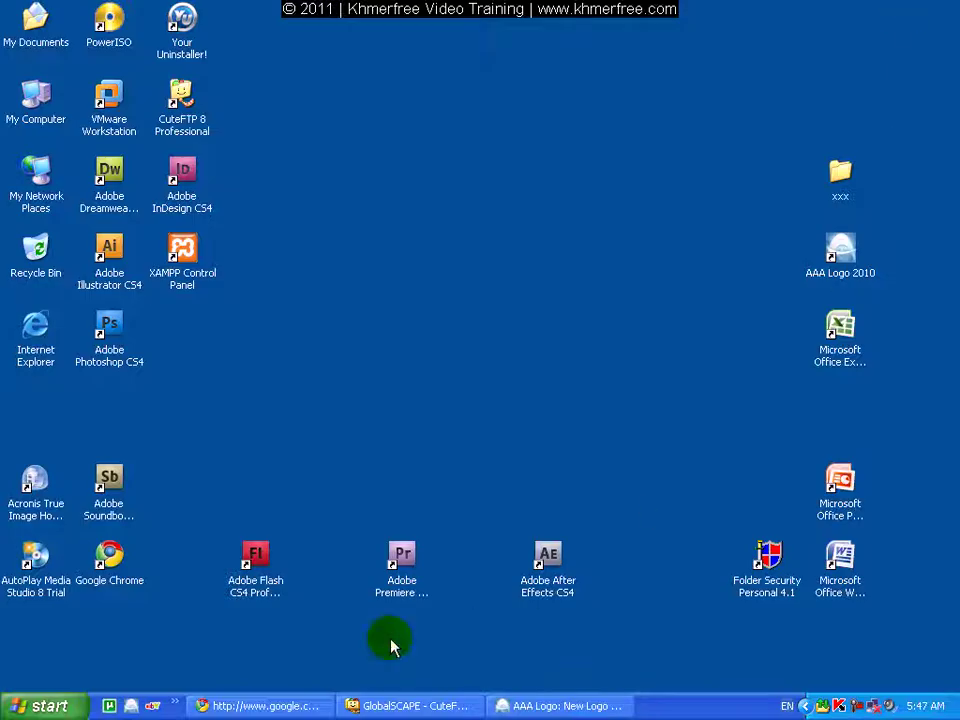
# Step: Restore the minimized AAA Logo and CuteFTP windows, and bring the Google Chrome window to the front
pyautogui.click(596, 707)
pyautogui.click(415, 706)
pyautogui.click(287, 707)
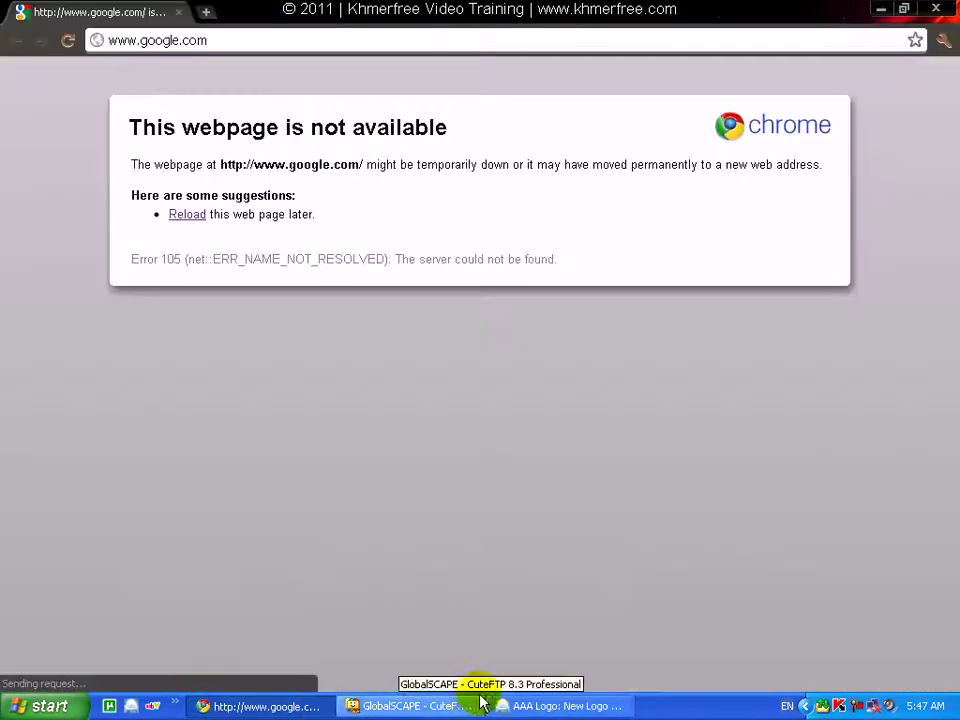
# Step: Open Task Manager, show its list of running applications, and move the window slightly lower on the desktop
pyautogui.rightClick(690, 712)
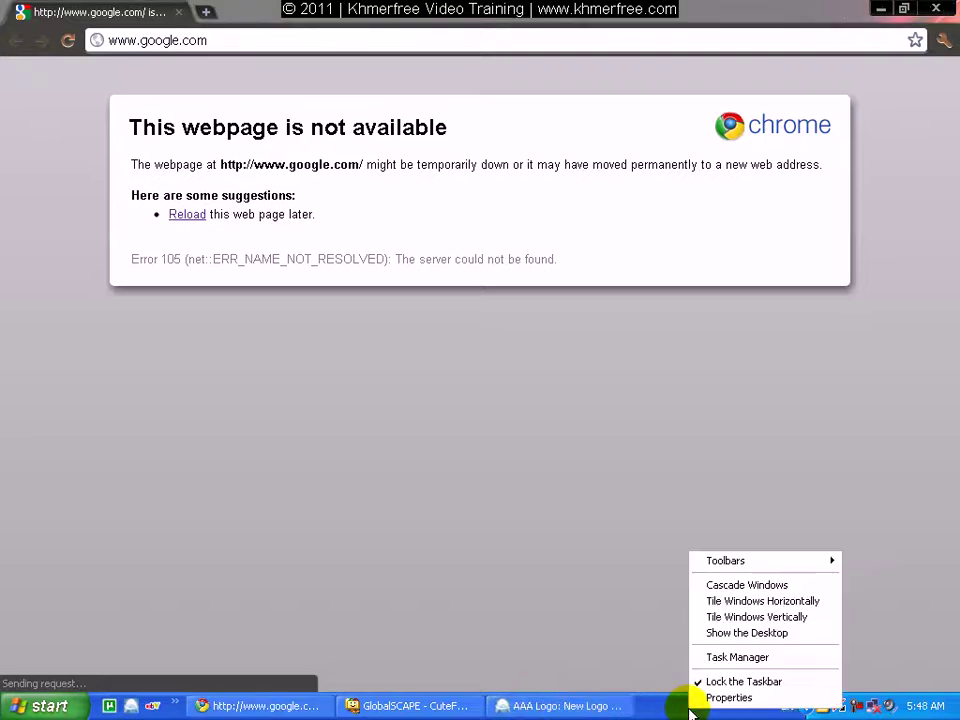
pyautogui.click(738, 657)
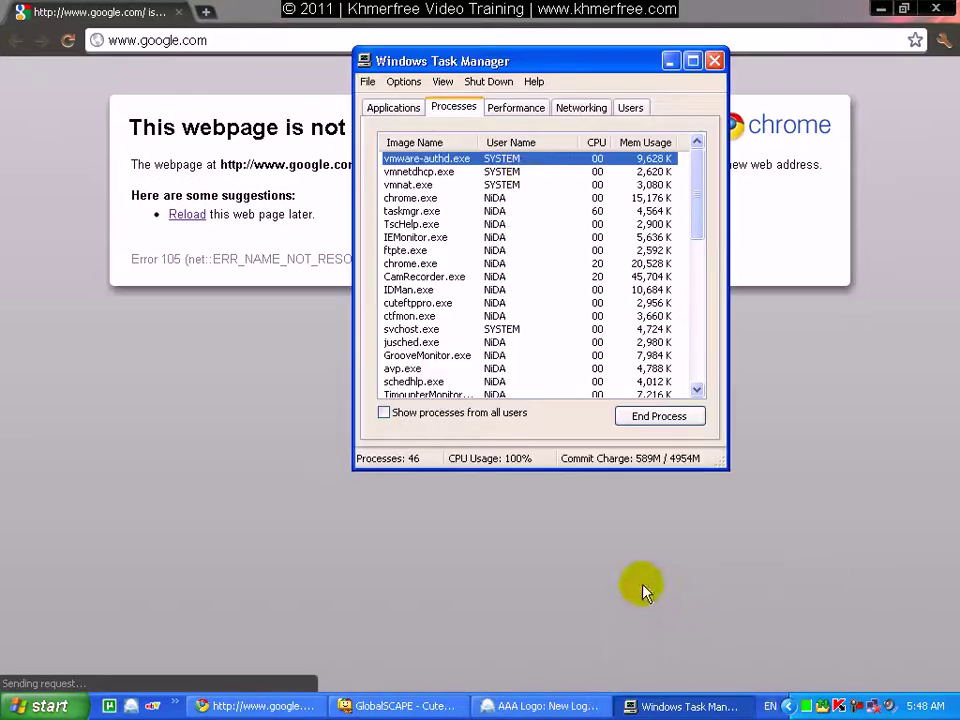
pyautogui.click(394, 107)
pyautogui.moveTo(489, 60); pyautogui.dragTo(541, 100)
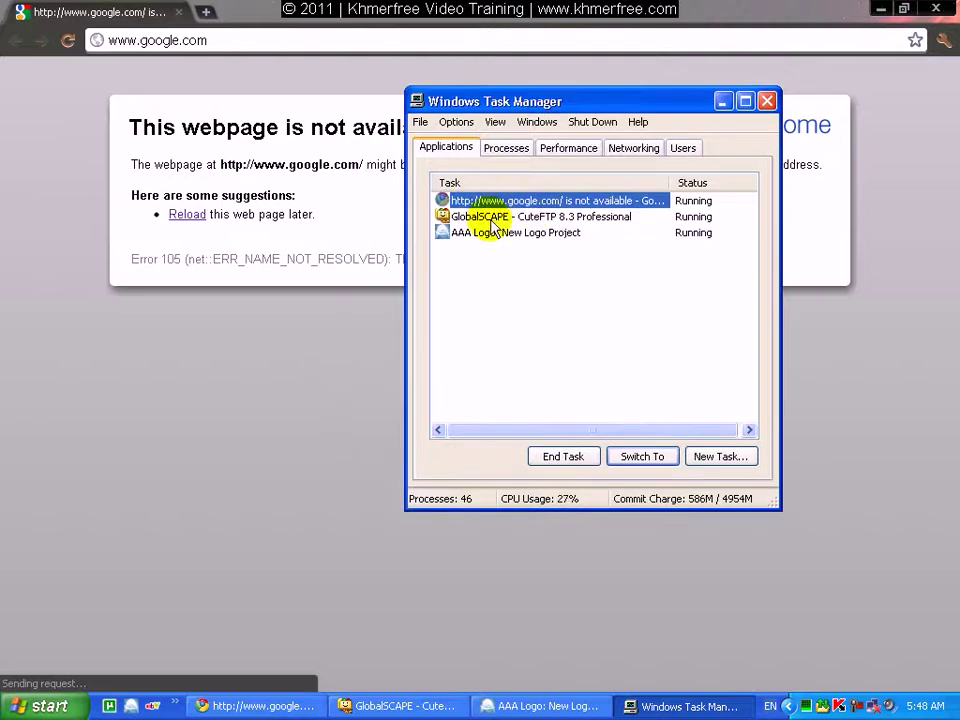
# Step: End the AAA Logo: New Logo Project task in Task Manager
pyautogui.click(489, 218)
pyautogui.click(495, 234)
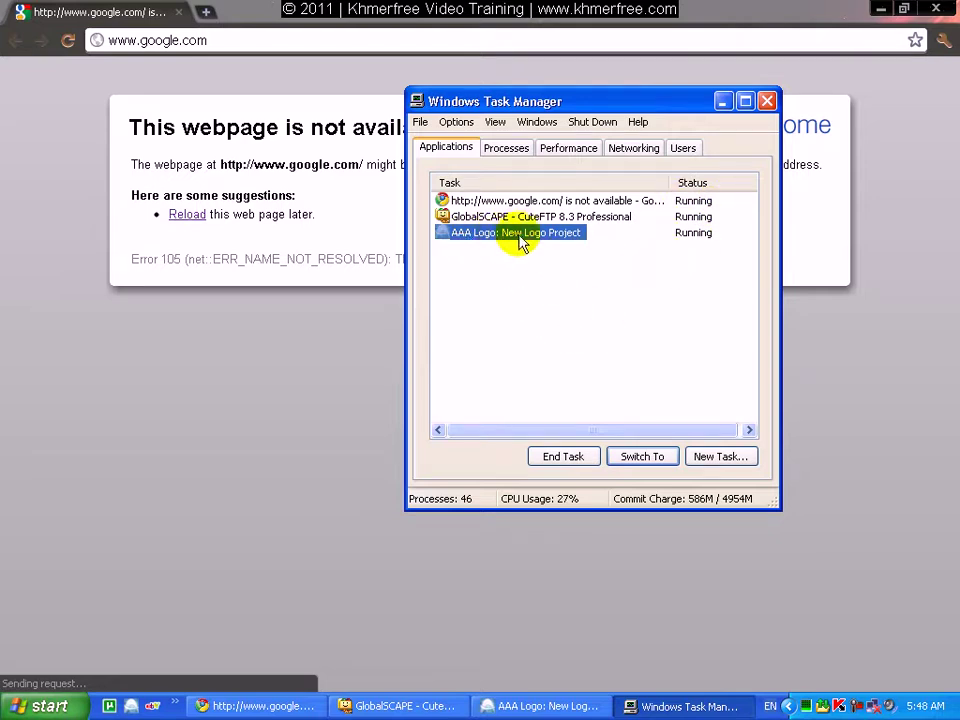
pyautogui.click(560, 456)
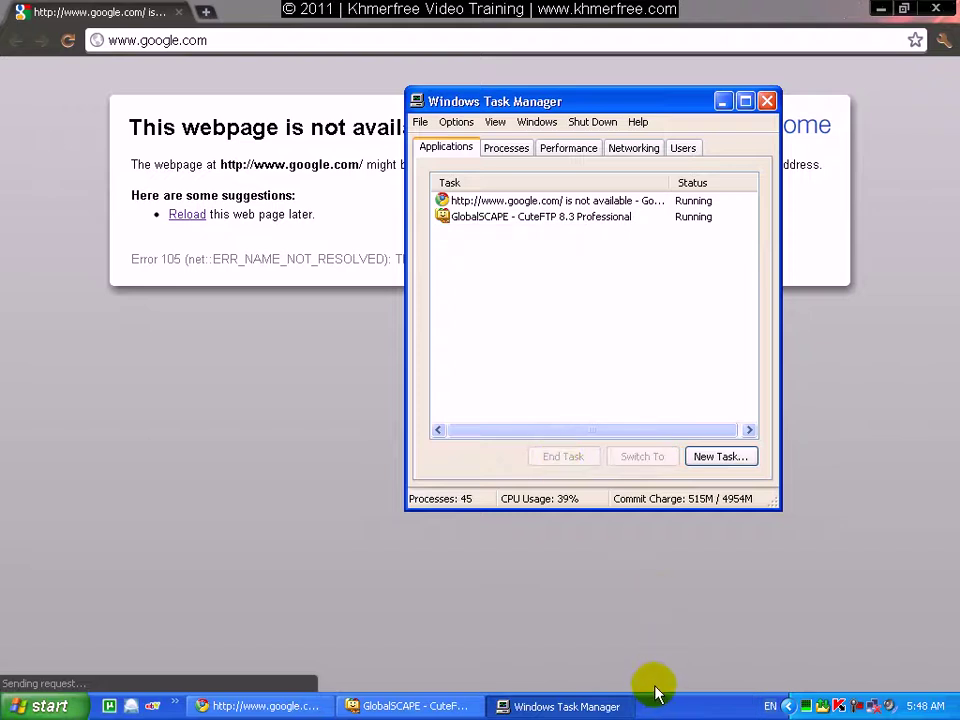
# Step: Go to the process behind the GlobalSCAPE - CuteFTP 8.3 Professional task and end cuteftppro.exe
pyautogui.click(557, 220)
pyautogui.rightClick(552, 218)
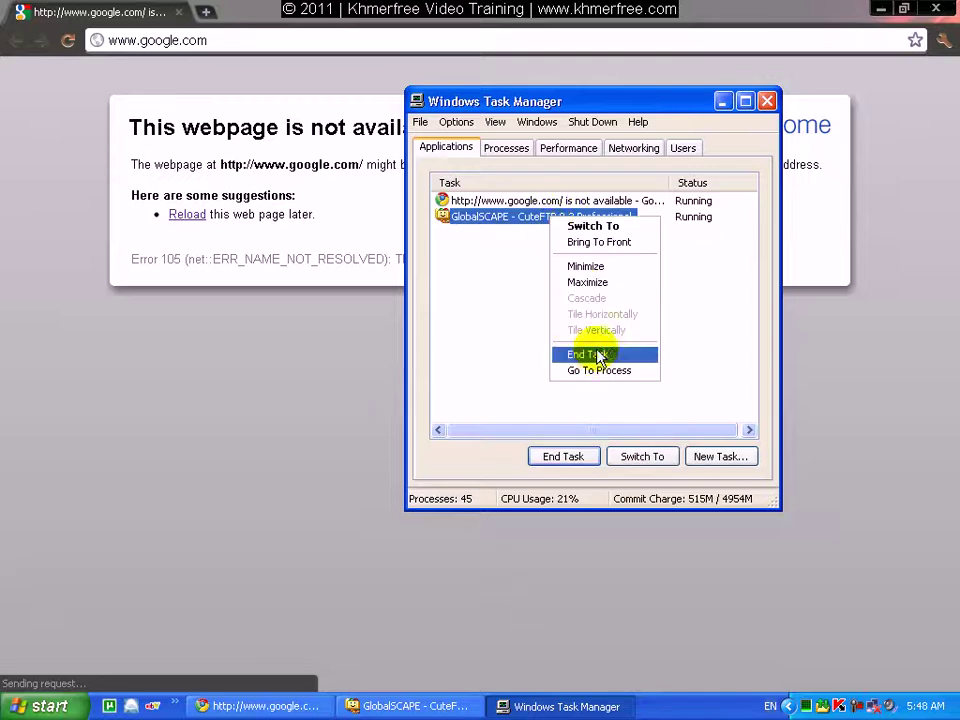
pyautogui.click(622, 372)
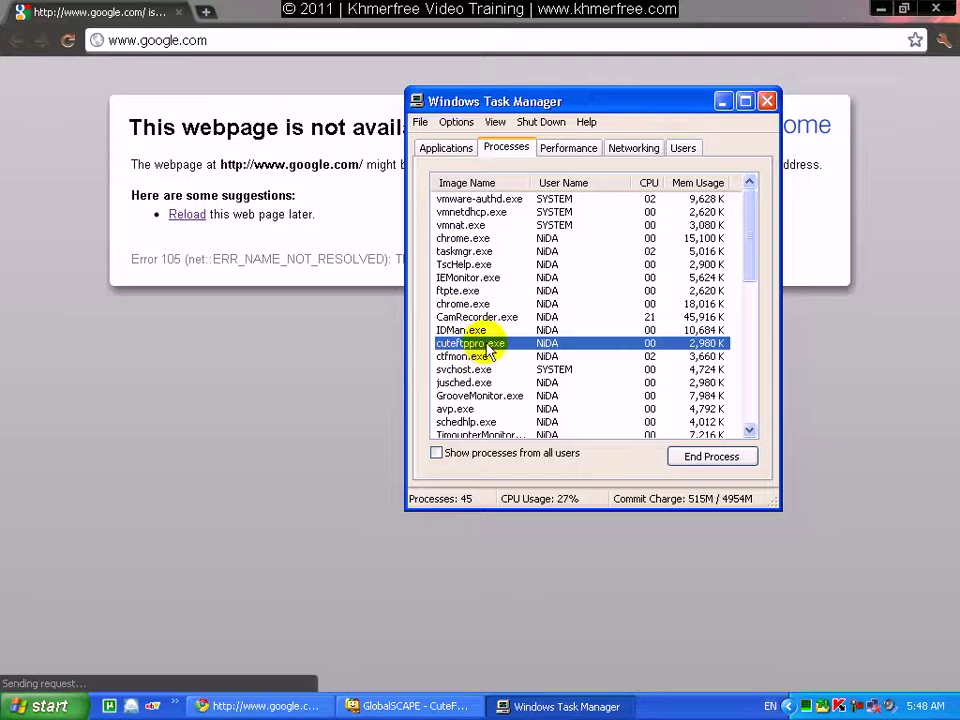
pyautogui.click(693, 457)
pyautogui.click(447, 427)
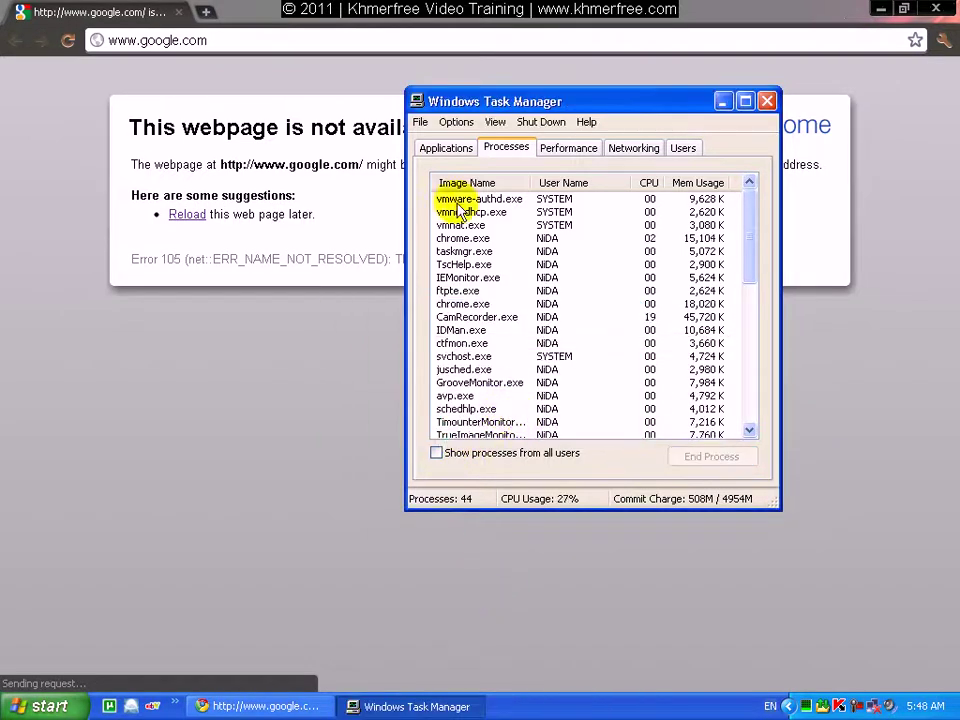
# Step: Go to the process behind the Google Chrome task and end chrome.exe, accepting the termination warning
pyautogui.click(448, 150)
pyautogui.click(514, 201)
pyautogui.rightClick(517, 203)
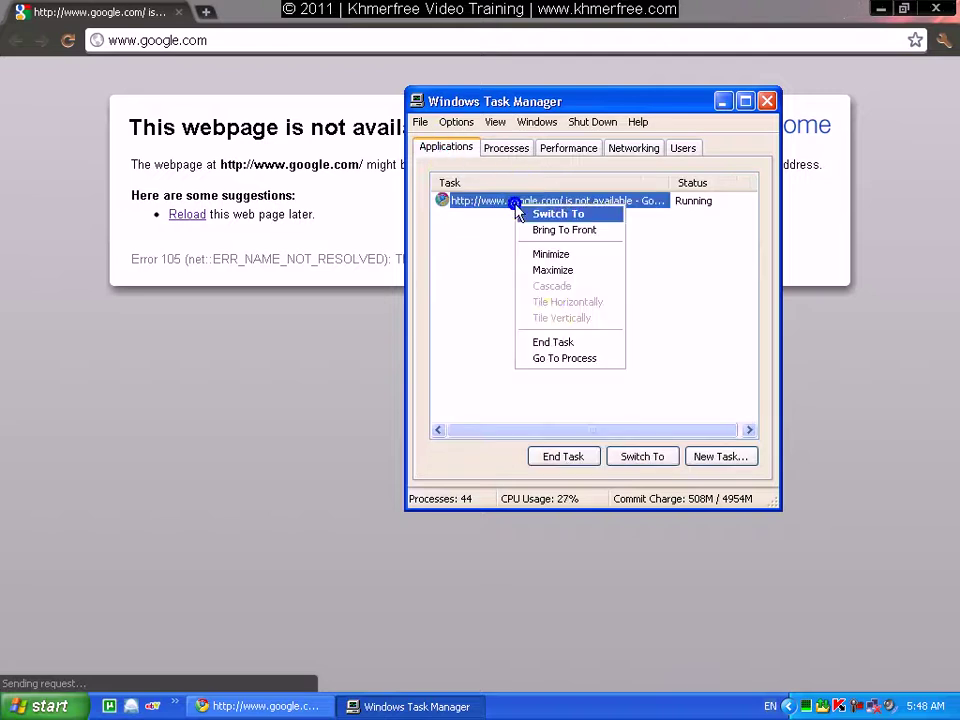
pyautogui.click(543, 360)
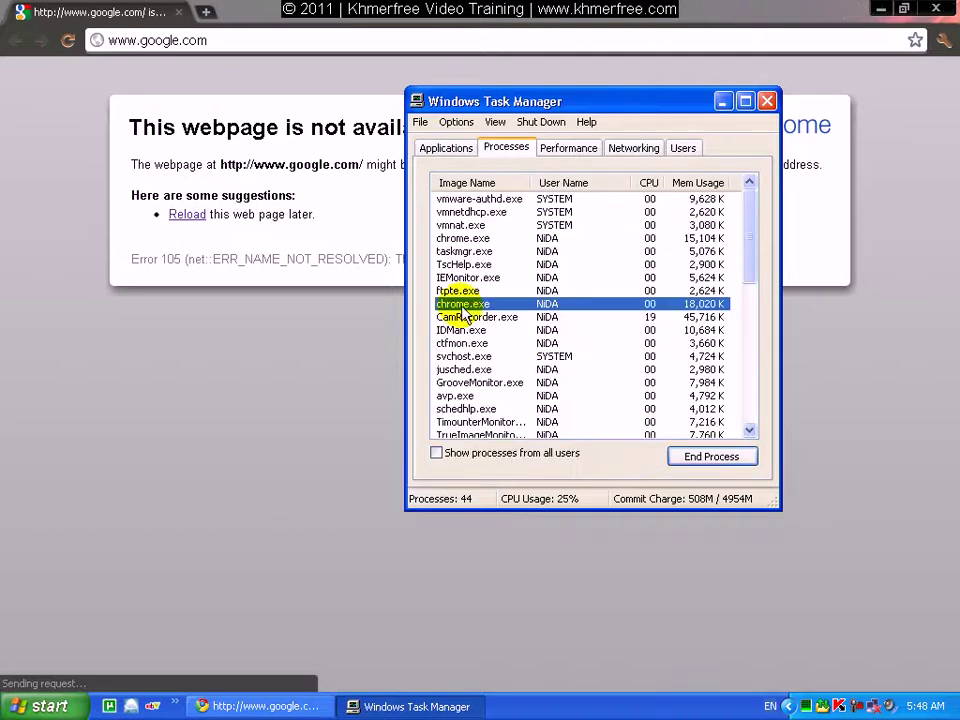
pyautogui.click(700, 458)
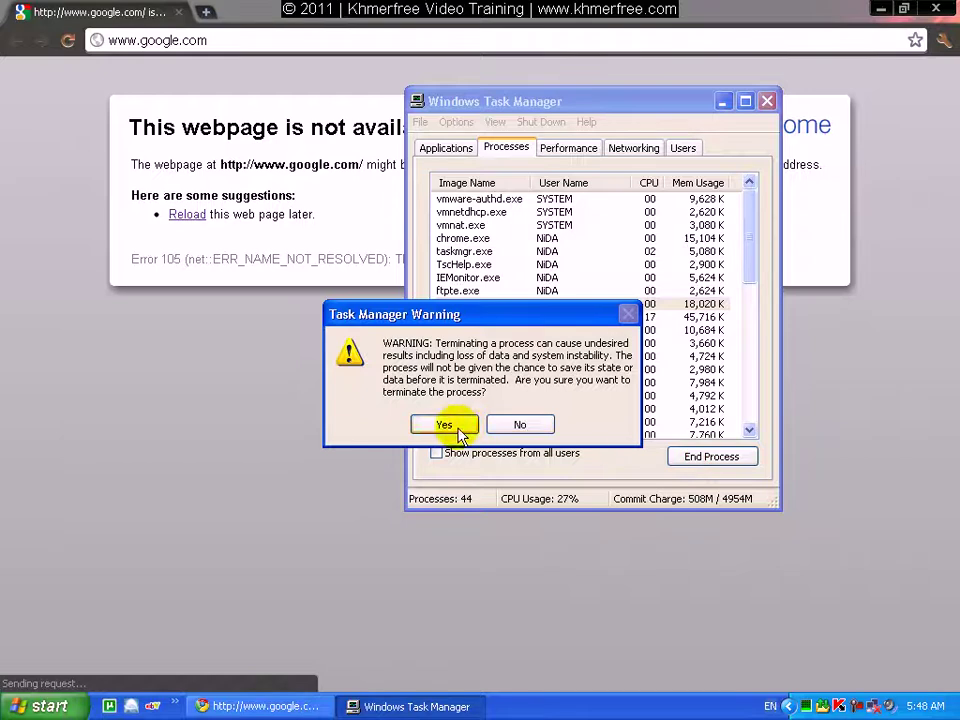
pyautogui.click(445, 425)
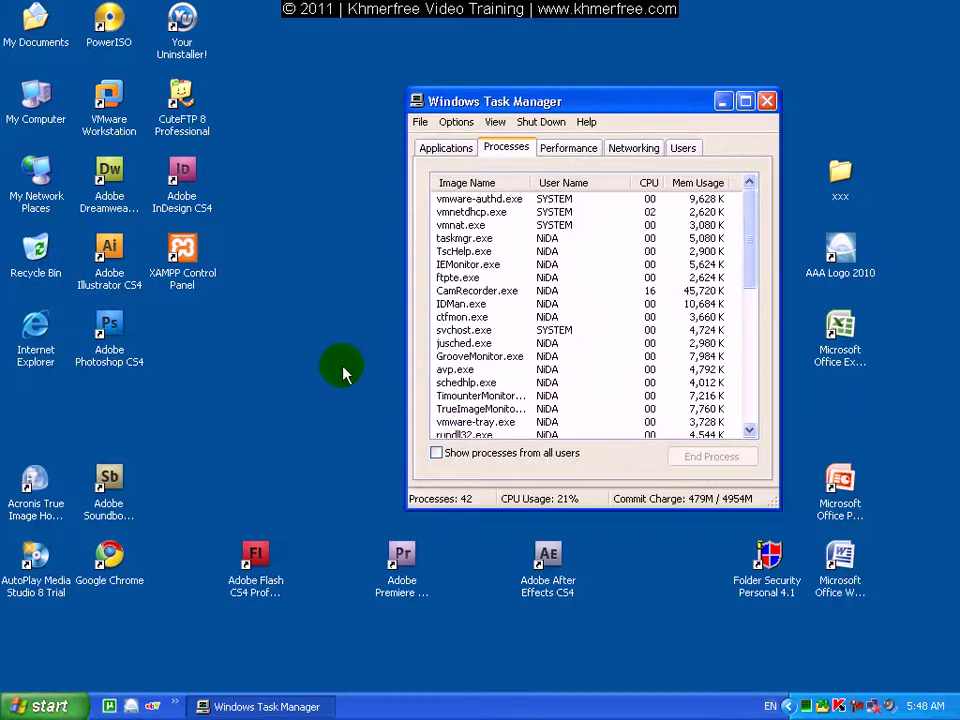
# Step: Review the applications, processes and performance data, enlarging the CPU usage graphs and restoring the normal view
pyautogui.click(452, 152)
pyautogui.click(514, 155)
pyautogui.click(585, 159)
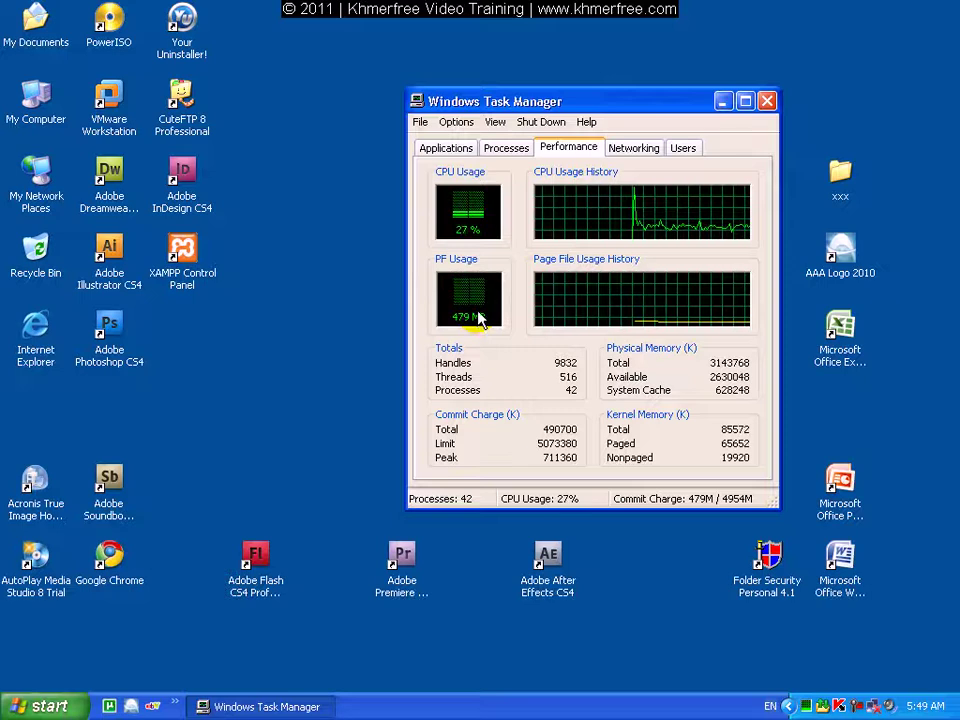
pyautogui.click(467, 203)
pyautogui.doubleClick(470, 220)
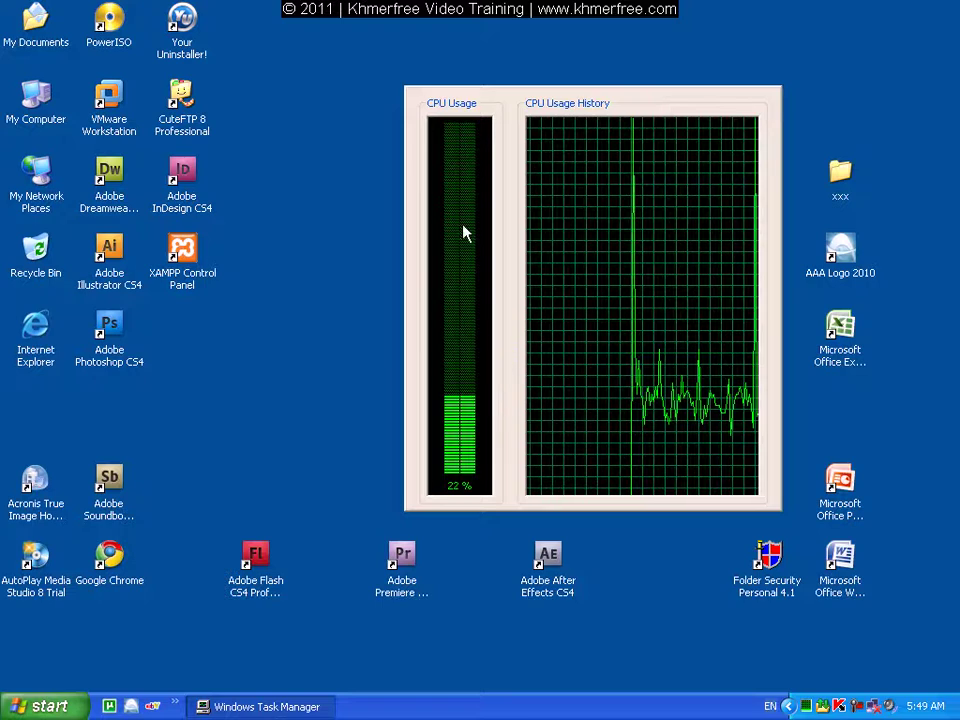
pyautogui.doubleClick(458, 247)
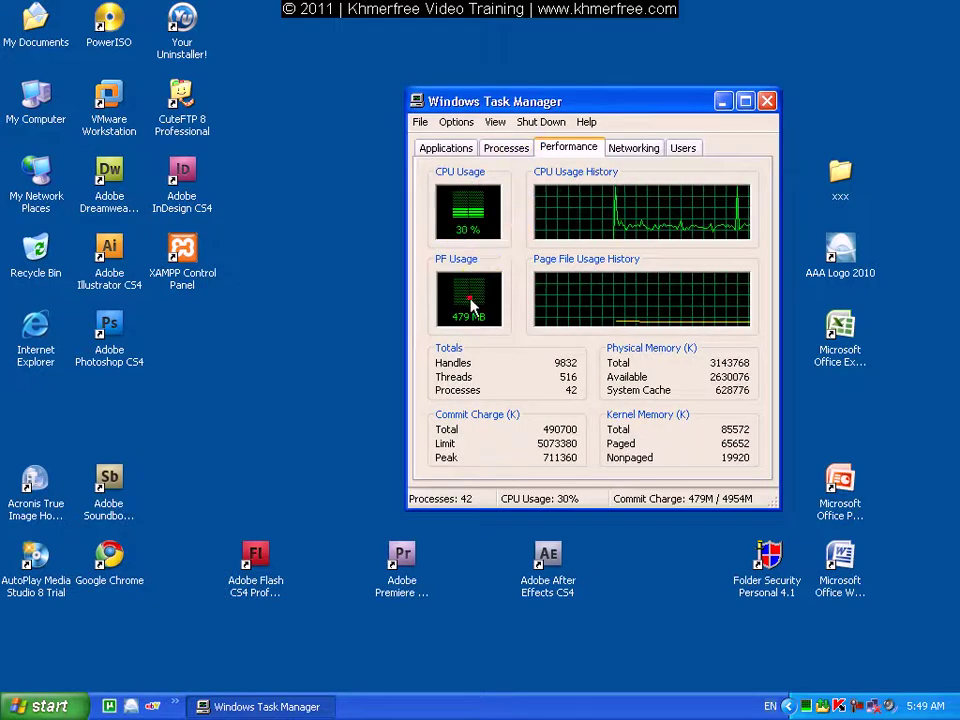
pyautogui.doubleClick(471, 302)
pyautogui.doubleClick(457, 253)
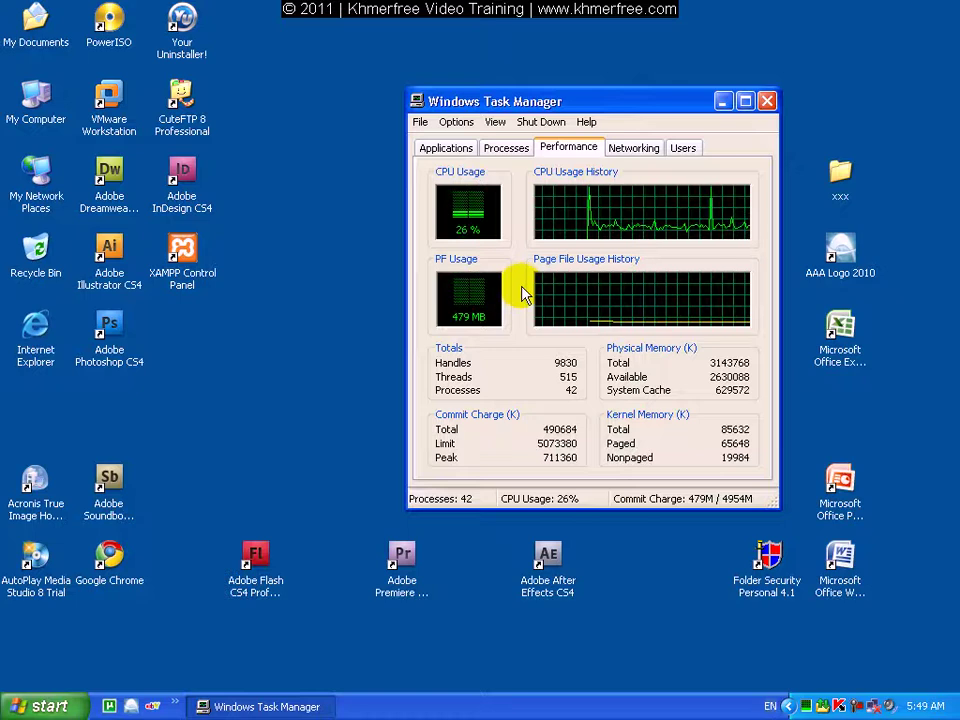
# Step: Examine the network adapter activity and the logged-on users, comparing the user name with the Start menu
pyautogui.click(633, 148)
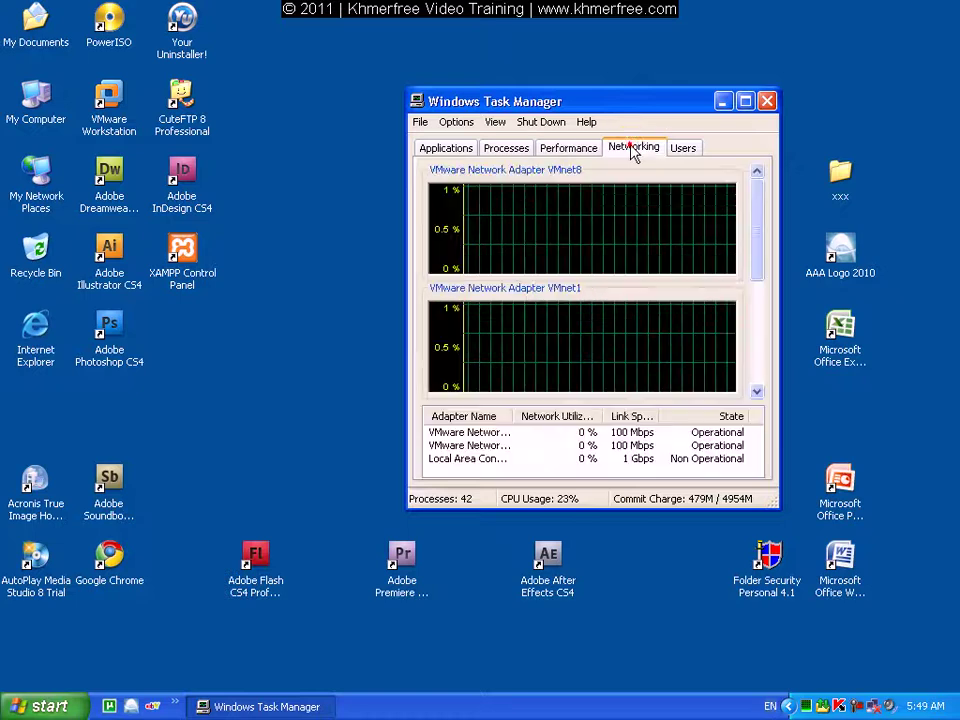
pyautogui.moveTo(626, 101); pyautogui.dragTo(570, 46)
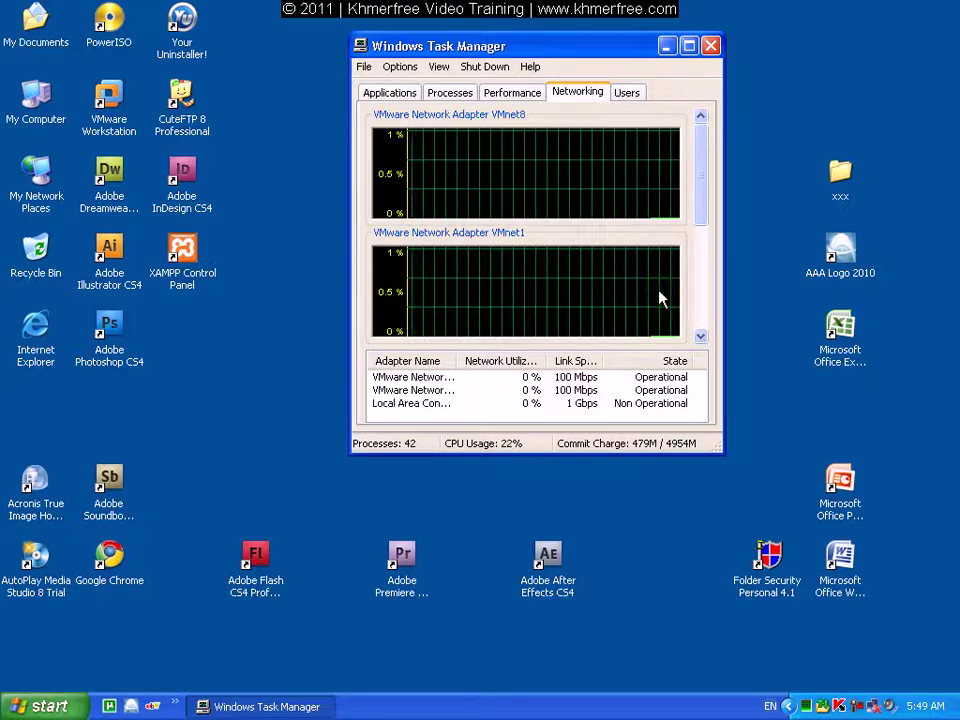
pyautogui.click(632, 93)
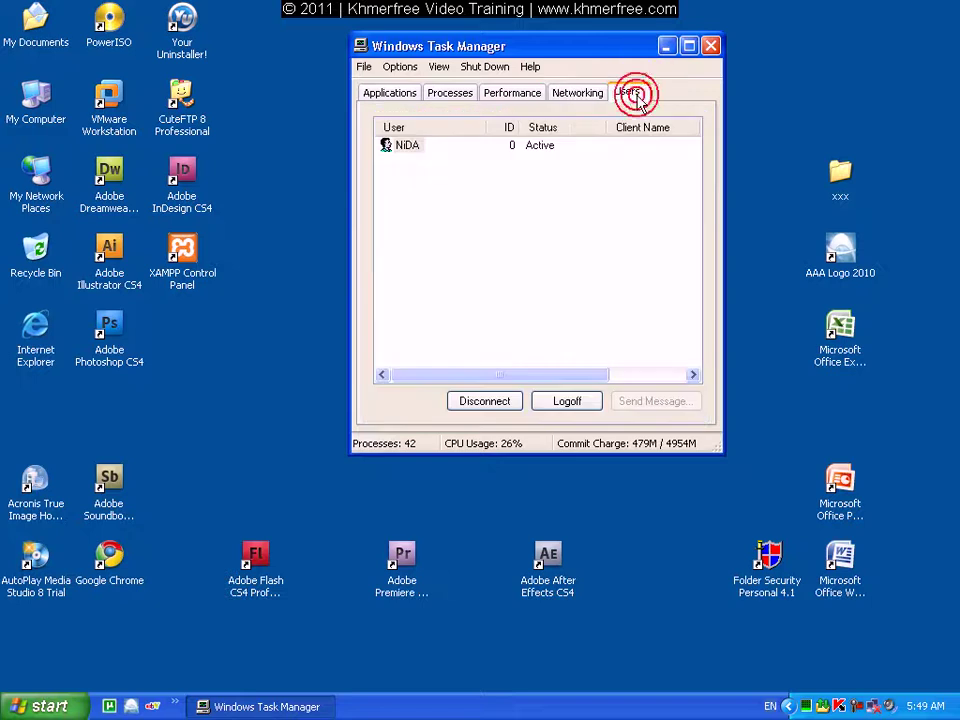
pyautogui.click(40, 706)
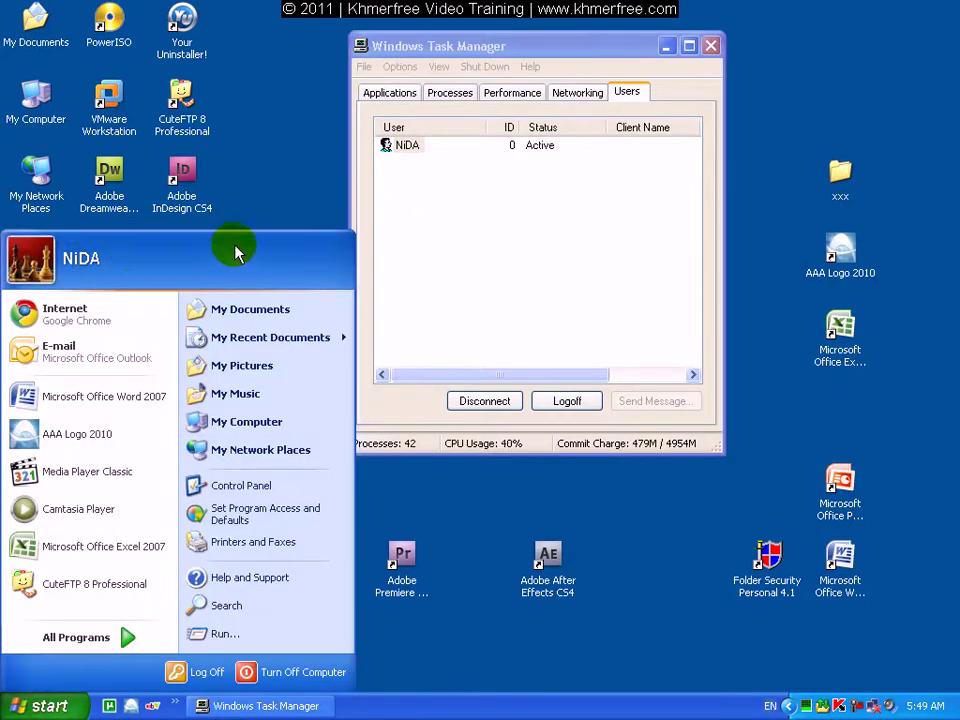
pyautogui.click(632, 234)
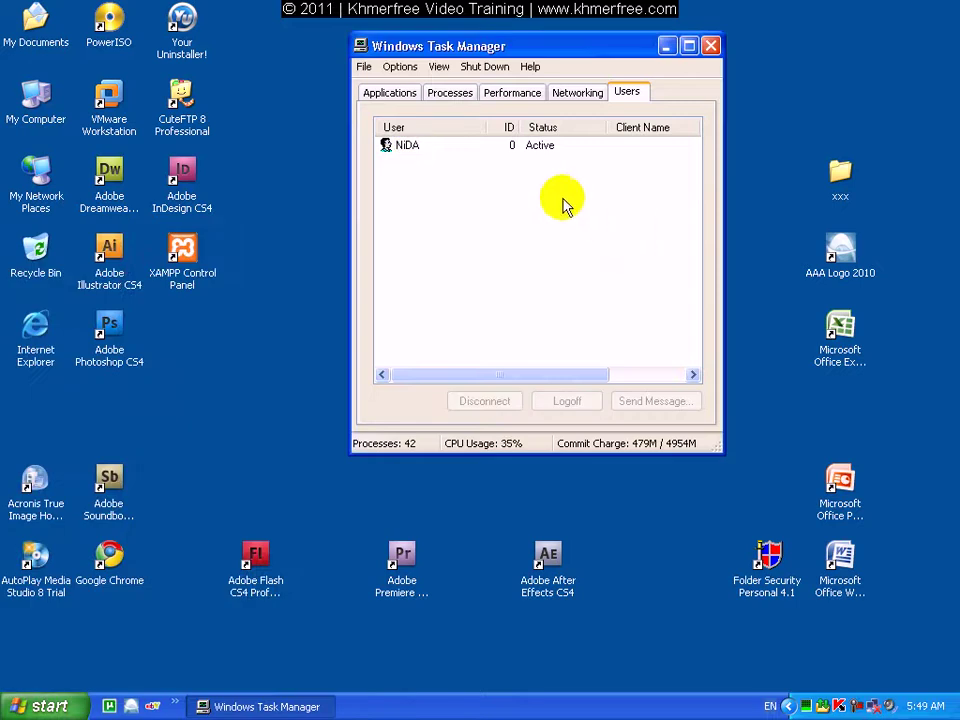
pyautogui.click(363, 67)
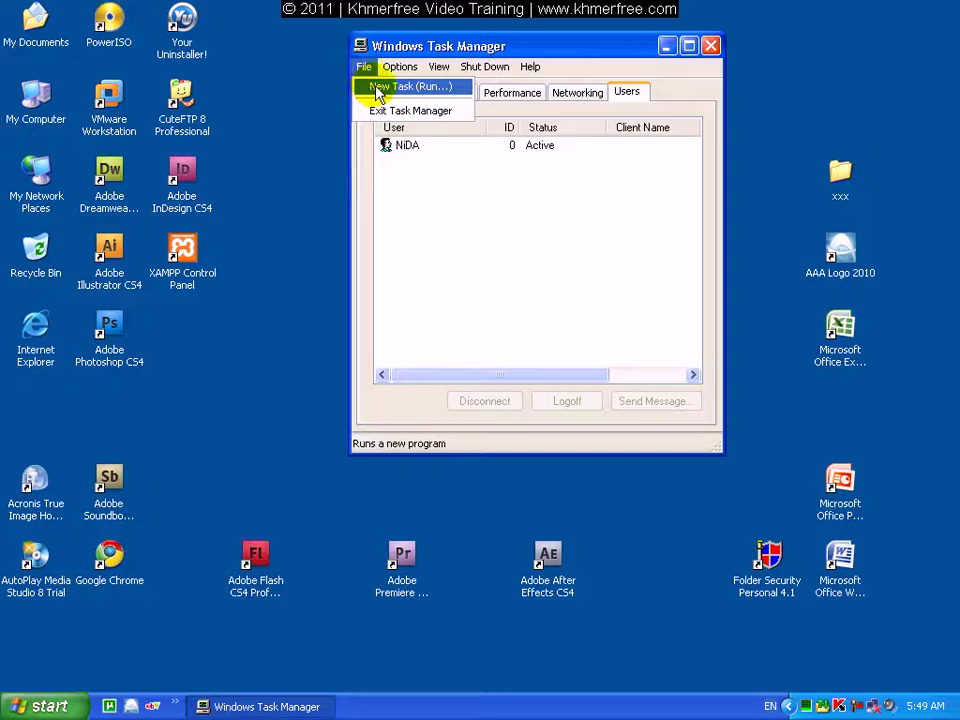
pyautogui.click(398, 90)
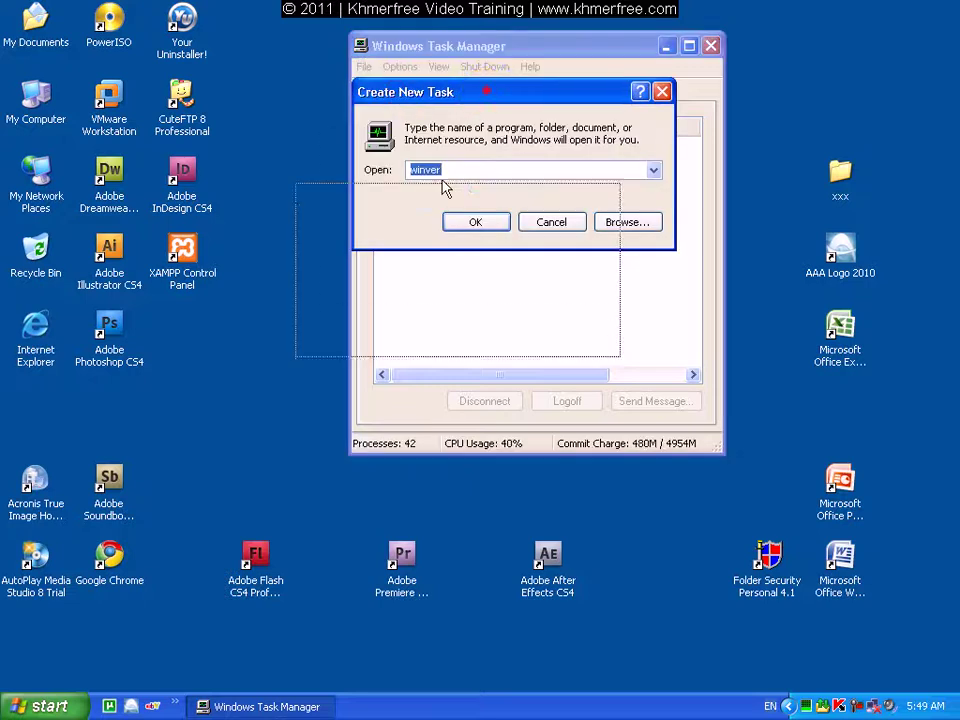
pyautogui.moveTo(461, 155); pyautogui.dragTo(407, 240)
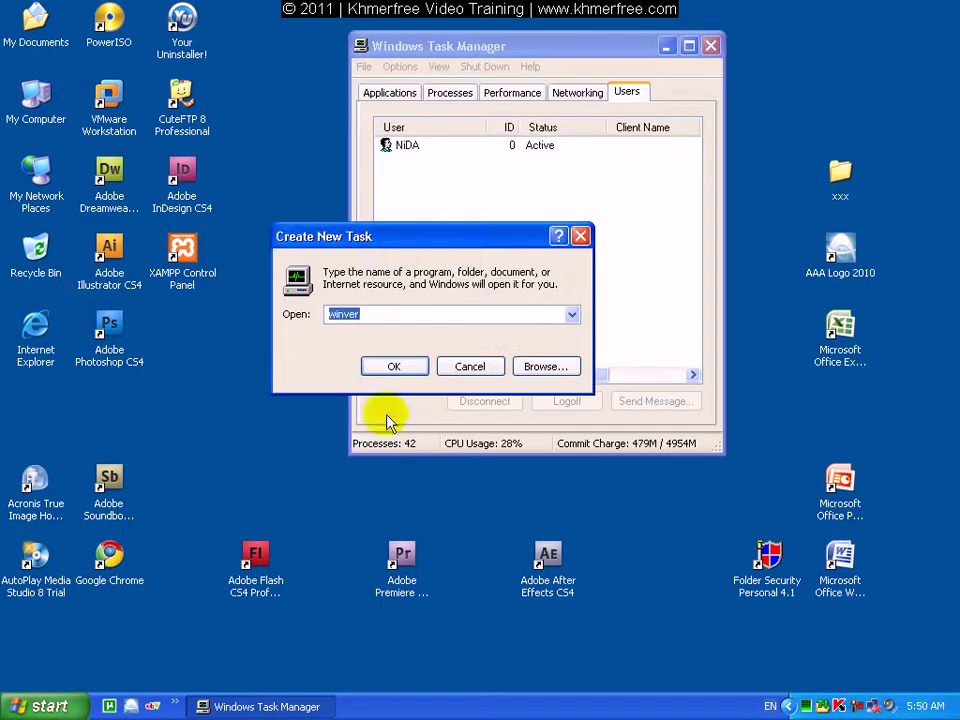
pyautogui.moveTo(480, 236); pyautogui.dragTo(447, 310)
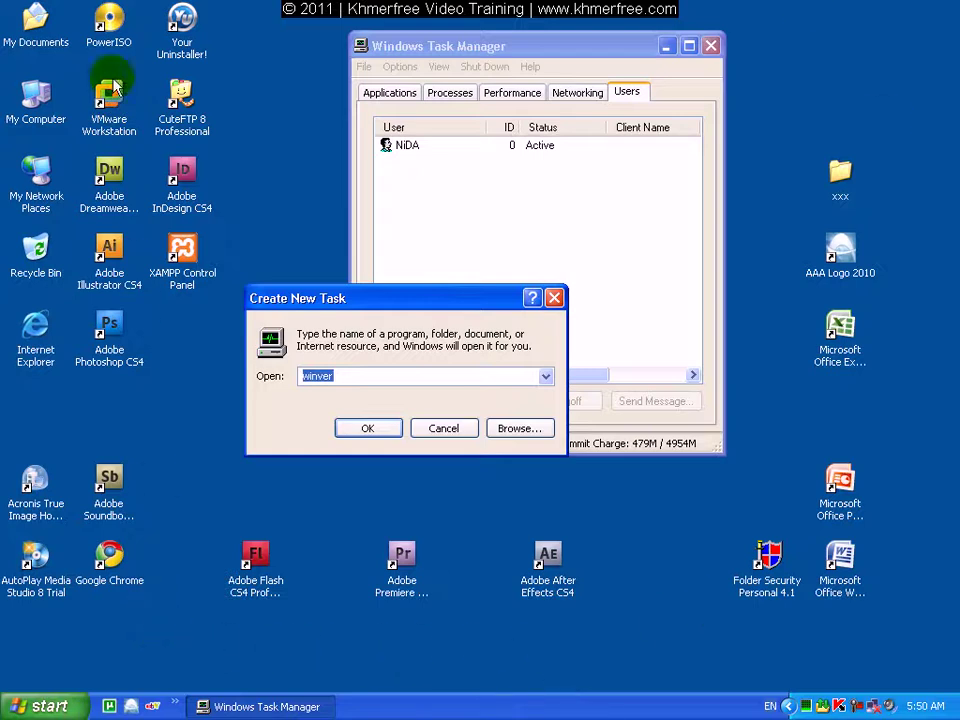
pyautogui.click(440, 429)
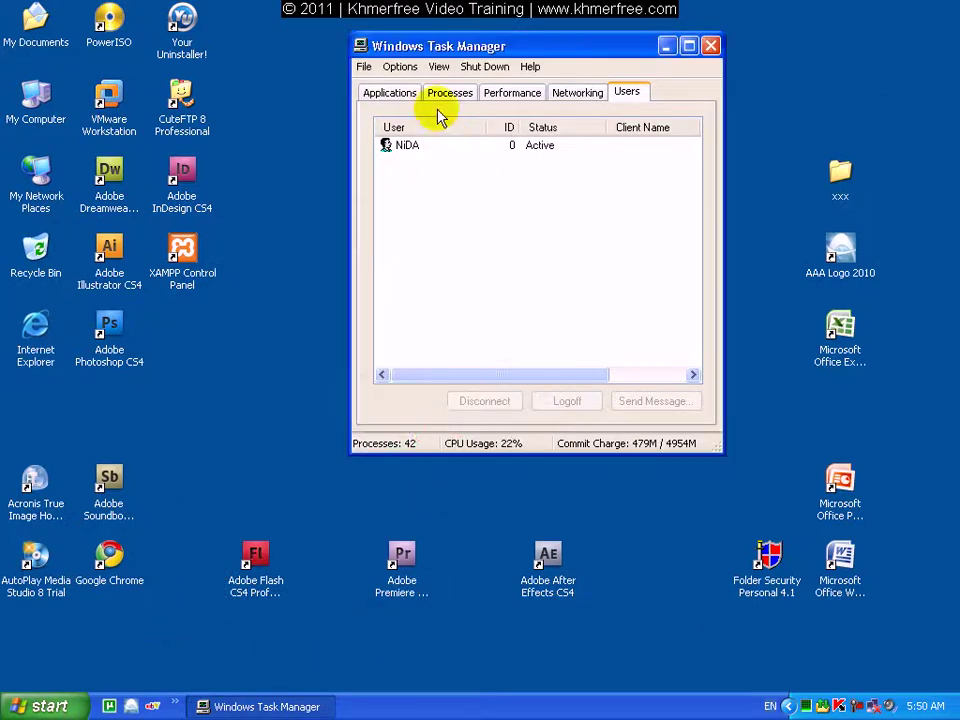
# Step: Find explorer.exe in the process list and end it, accepting the termination warning
pyautogui.click(445, 92)
pyautogui.click(428, 157)
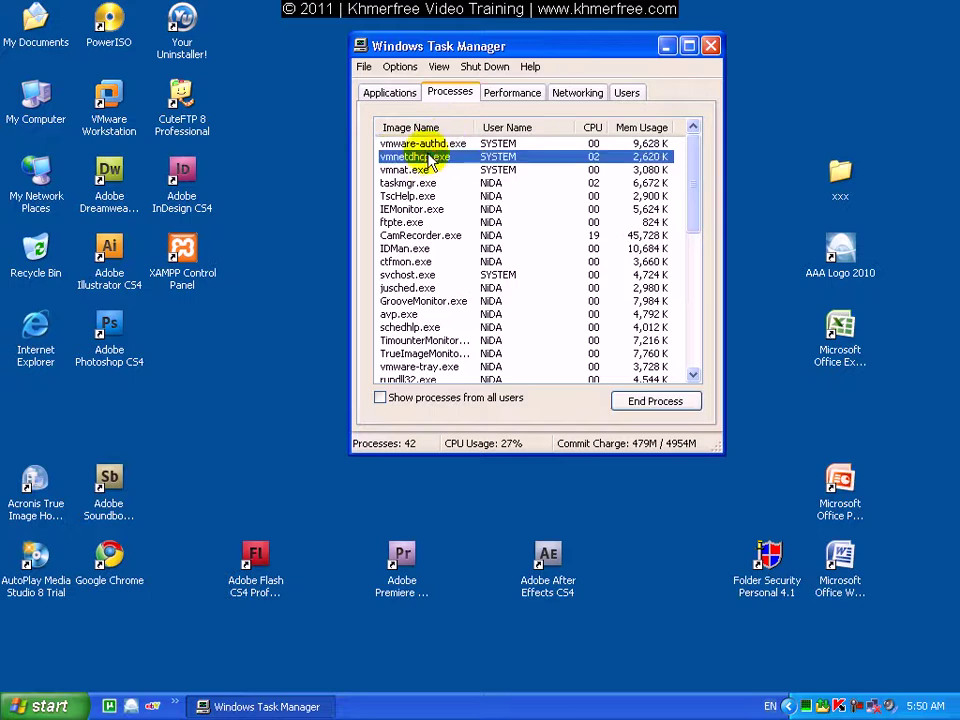
pyautogui.press('e')
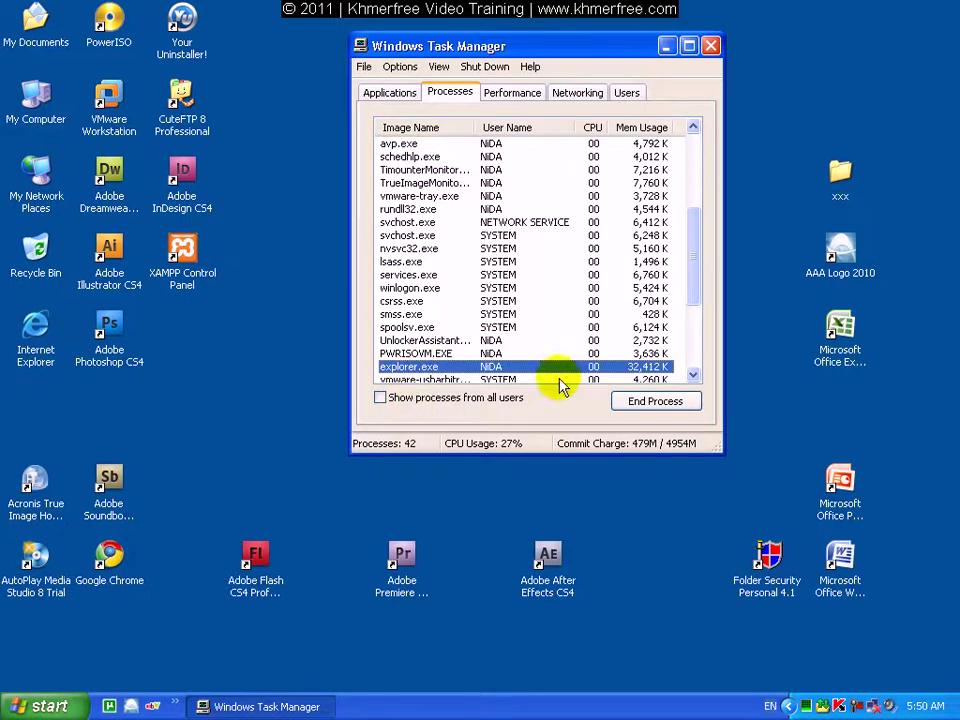
pyautogui.click(685, 400)
pyautogui.click(437, 433)
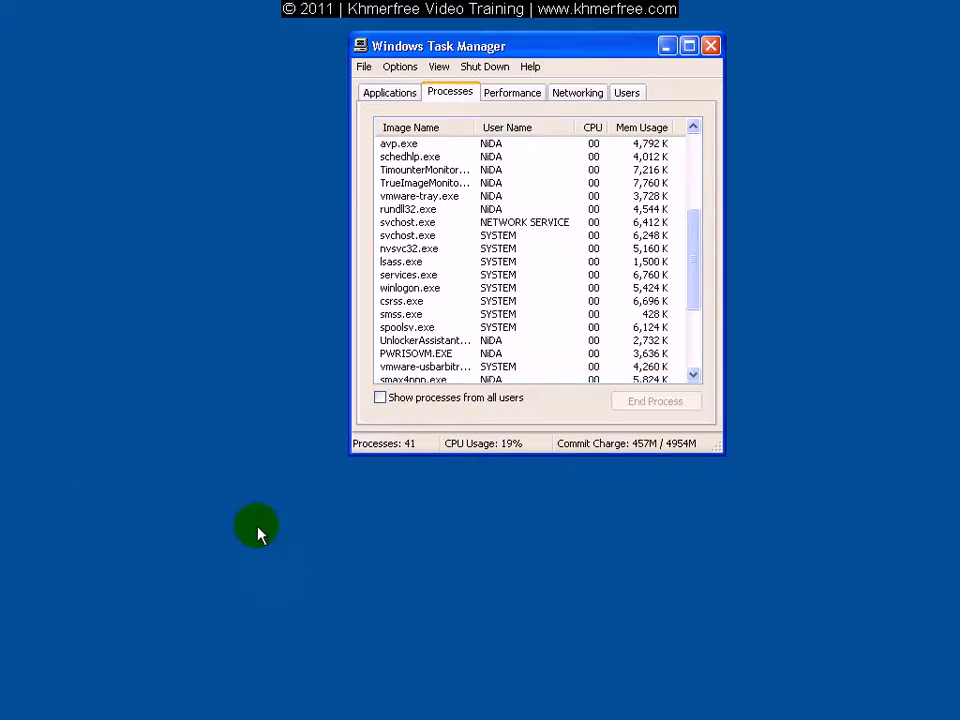
# Step: Minimize Task Manager, bring it back on the empty desktop, and move its window slightly lower
pyautogui.click(666, 46)
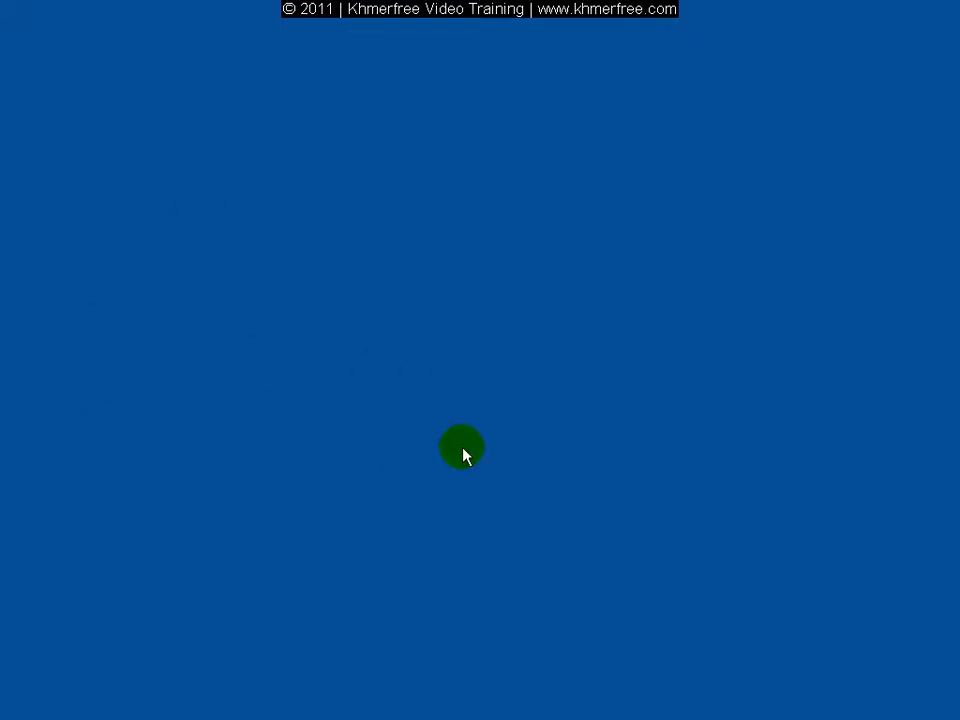
pyautogui.hotkey('ctrl', 'shift', 'Escape')
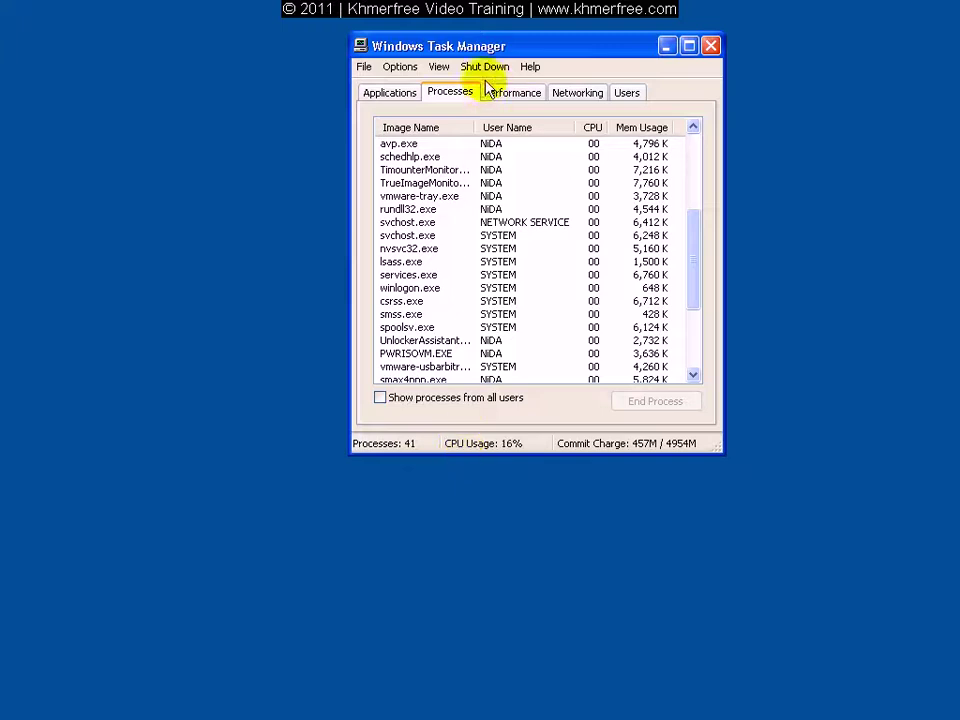
pyautogui.moveTo(516, 43); pyautogui.dragTo(574, 81)
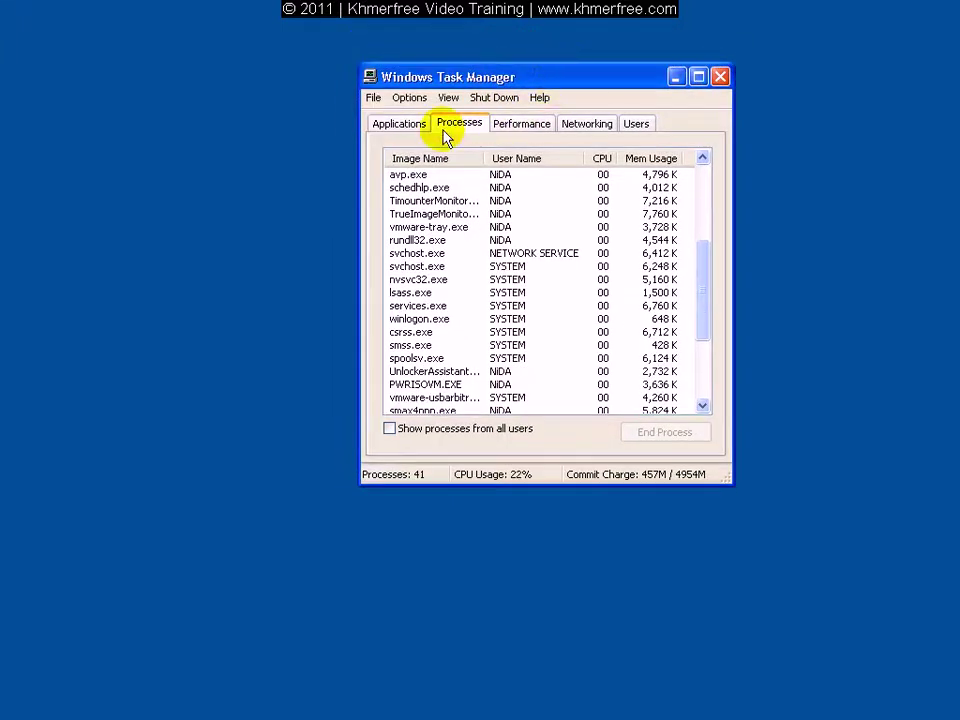
# Step: Run cmd as a new task from Task Manager, moving the Create New Task dialog clear of the process list
pyautogui.click(372, 98)
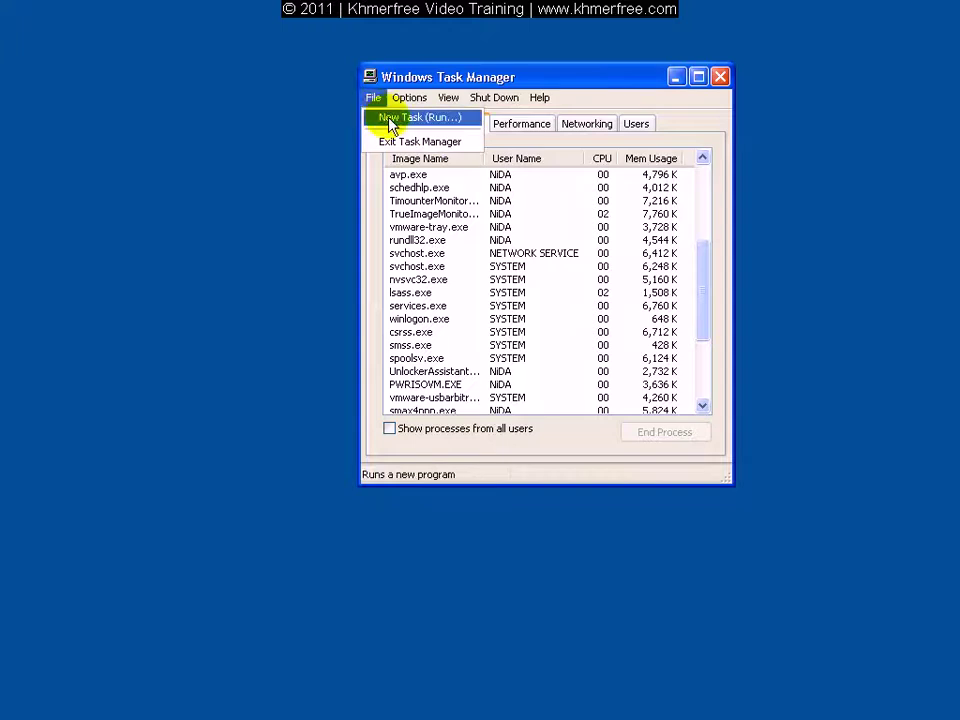
pyautogui.click(390, 119)
pyautogui.moveTo(450, 122); pyautogui.dragTo(221, 235)
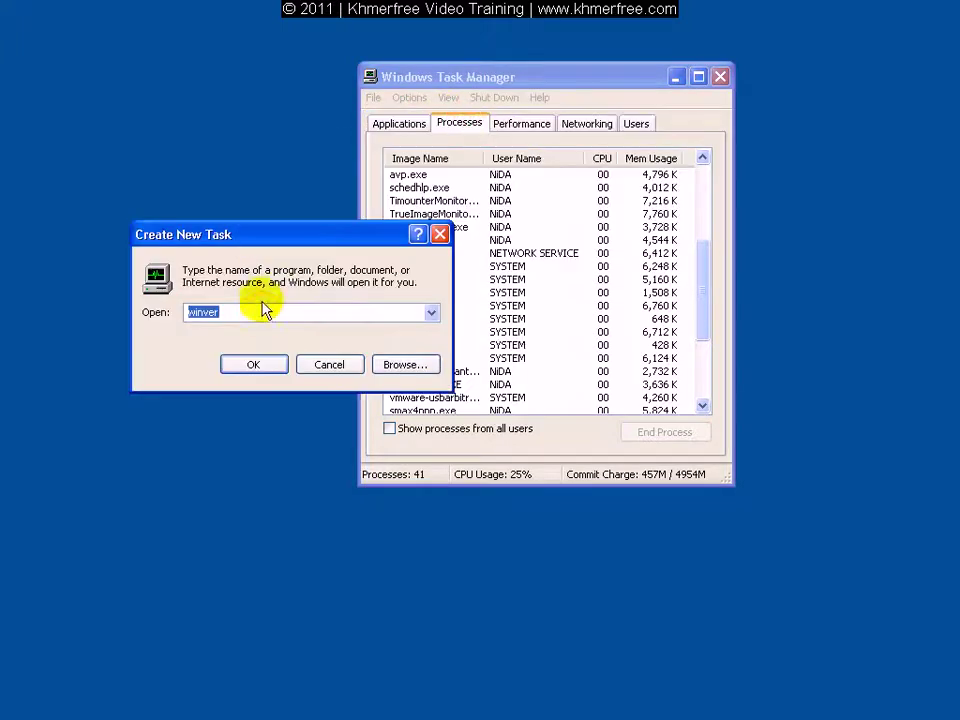
pyautogui.write('cmd')
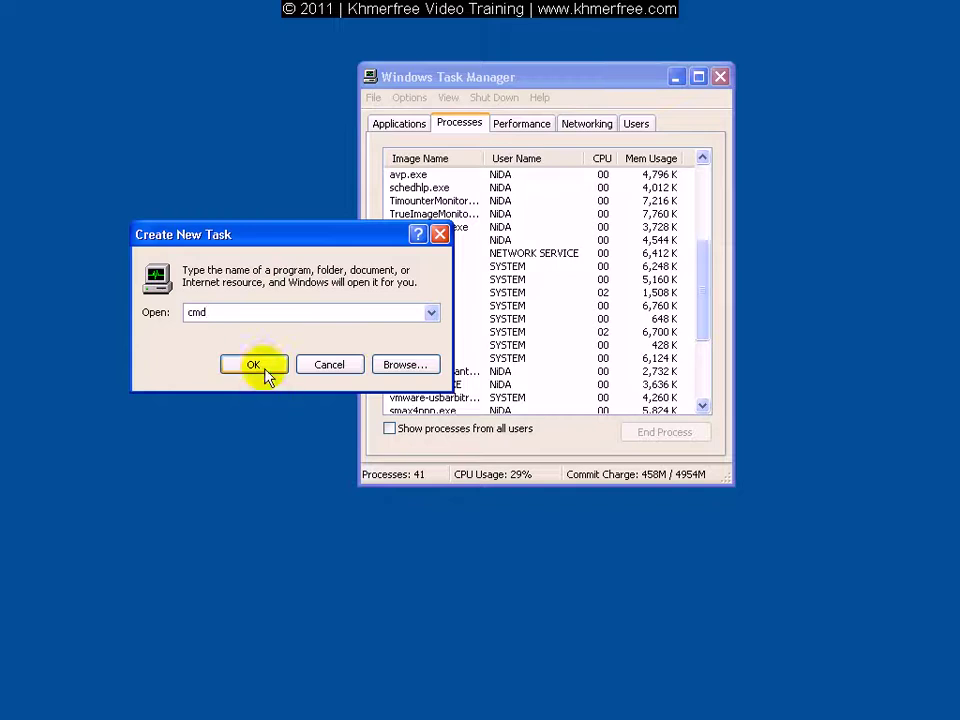
pyautogui.click(254, 365)
# Step: Move the Command Prompt window lower on the empty desktop and close it with the exit command
pyautogui.moveTo(285, 124); pyautogui.dragTo(282, 387)
pyautogui.moveTo(340, 391); pyautogui.dragTo(262, 311)
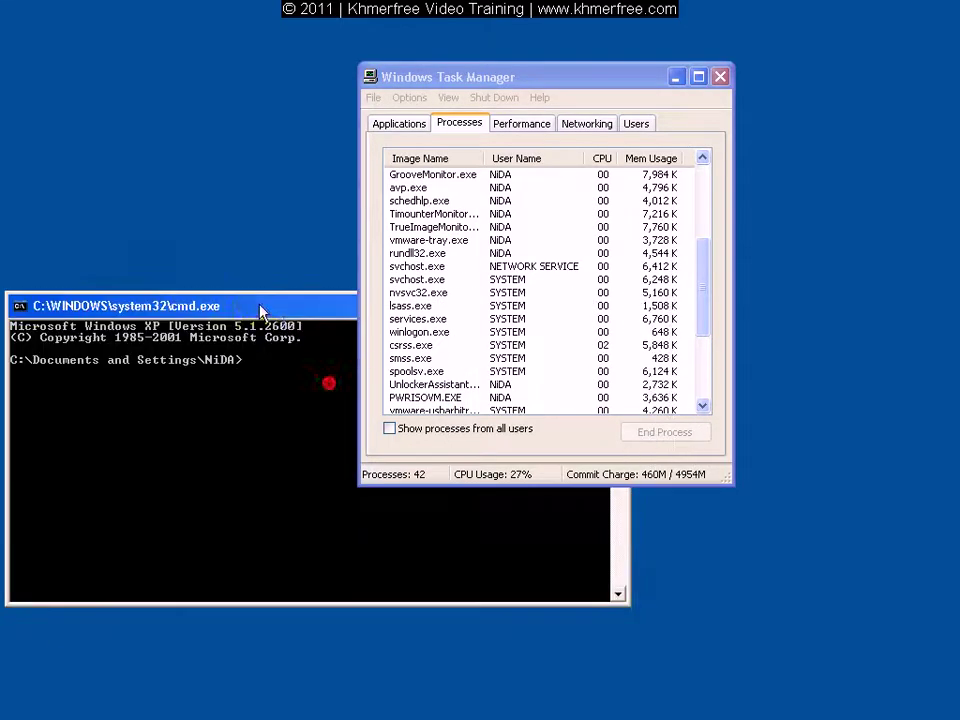
pyautogui.write('exit')
pyautogui.press('Return')
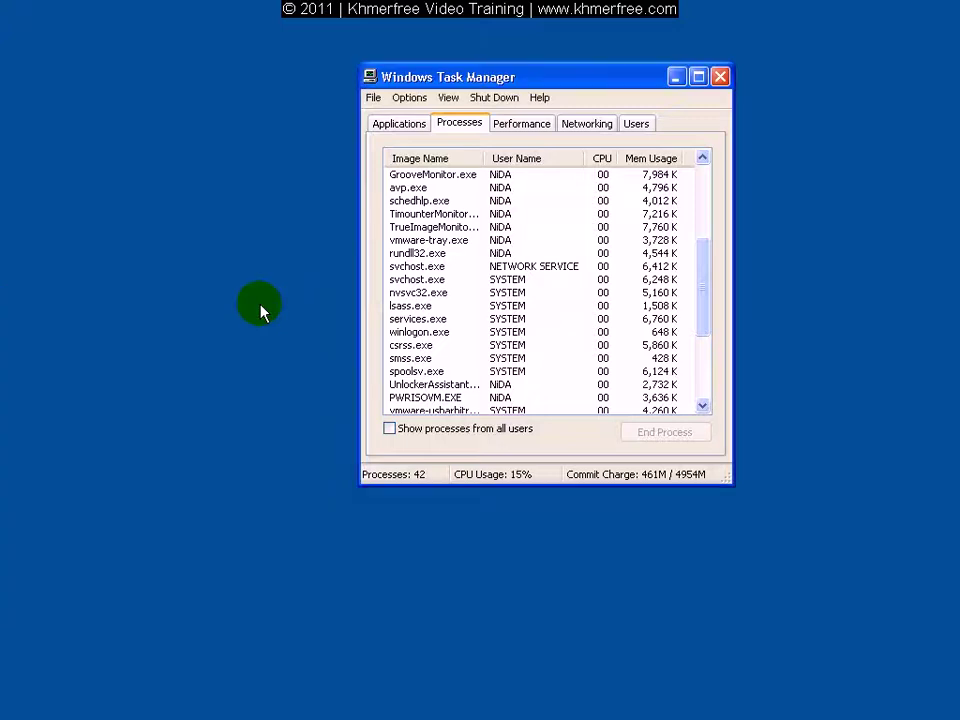
# Step: Run explorer as a new task from Task Manager to bring back the desktop and taskbar
pyautogui.click(371, 97)
pyautogui.click(395, 117)
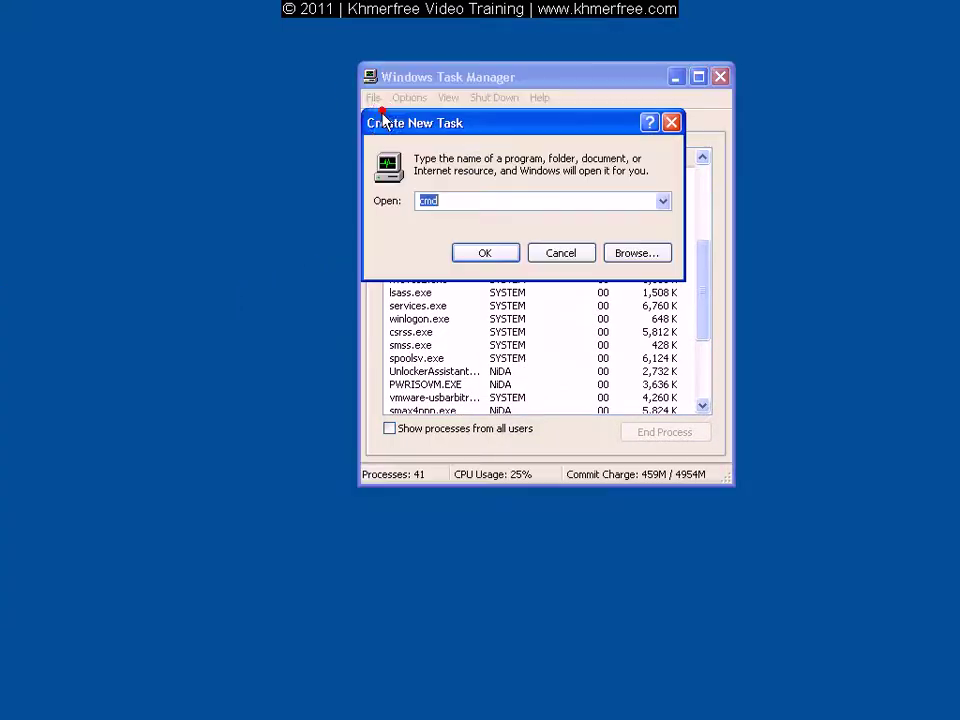
pyautogui.moveTo(456, 122); pyautogui.dragTo(234, 270)
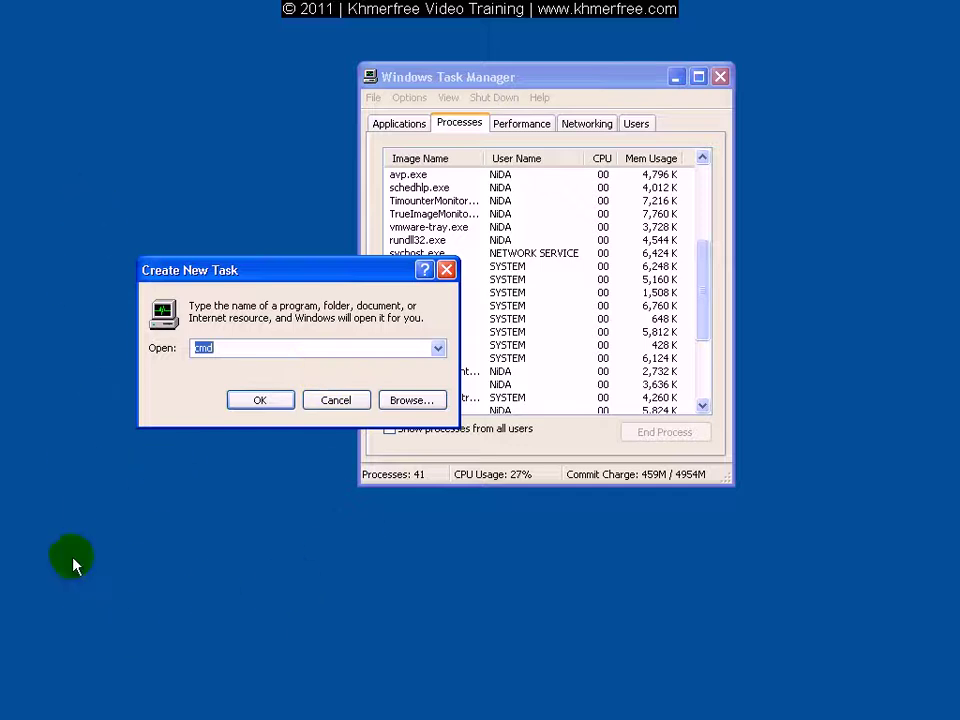
pyautogui.moveTo(302, 277); pyautogui.dragTo(267, 274)
pyautogui.write('ex')
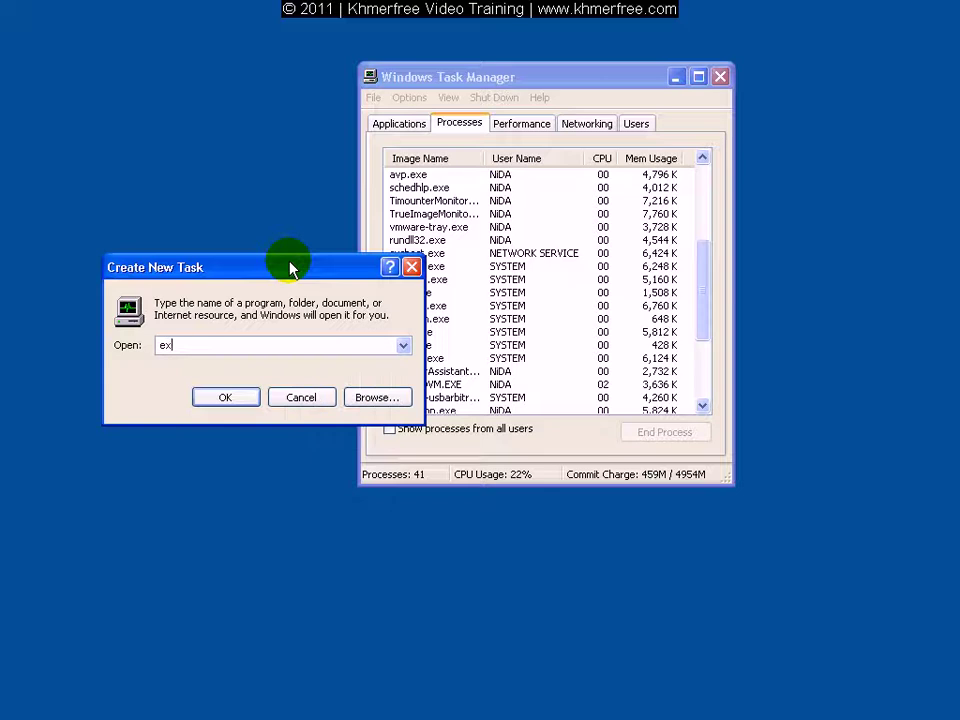
pyautogui.write('plorer')
pyautogui.click(226, 399)
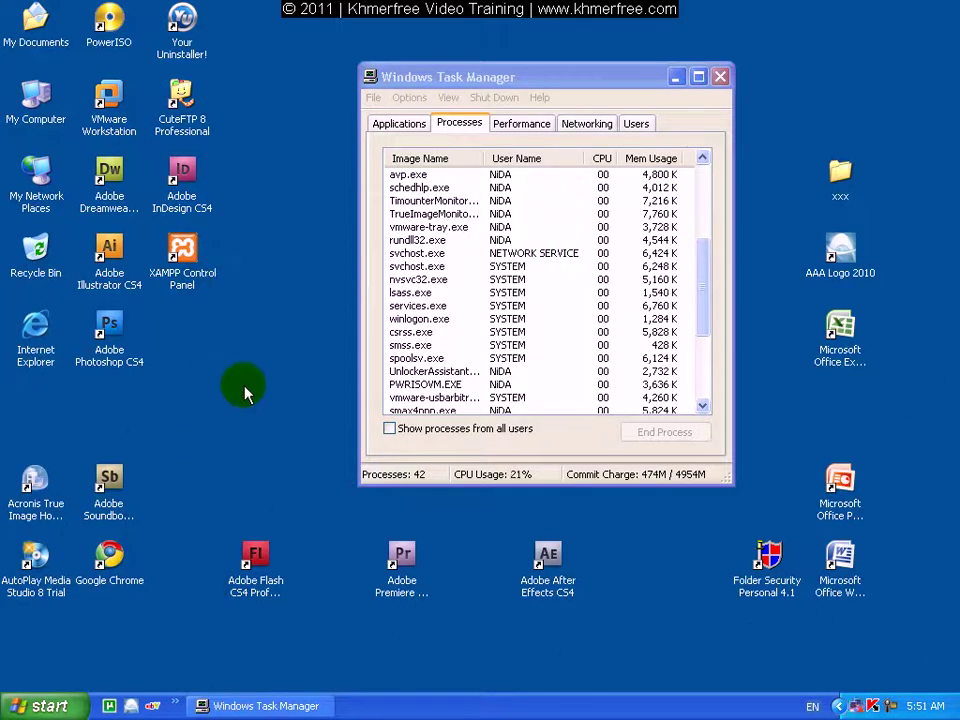
# Step: Review Task Manager's new-task and window behaviour options, and refresh the process list
pyautogui.click(373, 97)
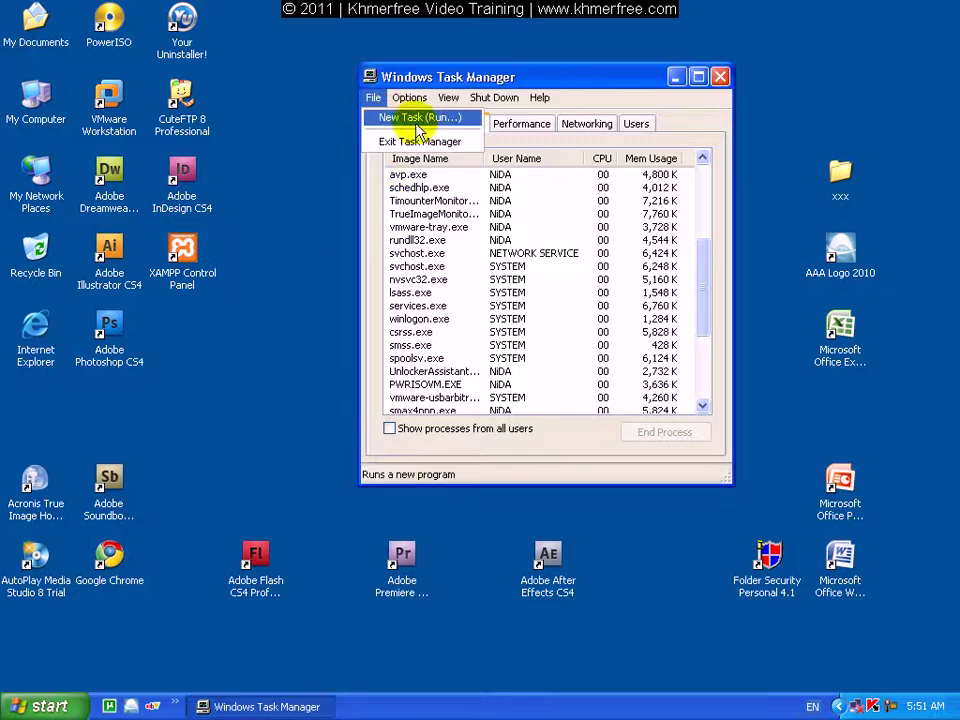
pyautogui.moveTo(420, 97)
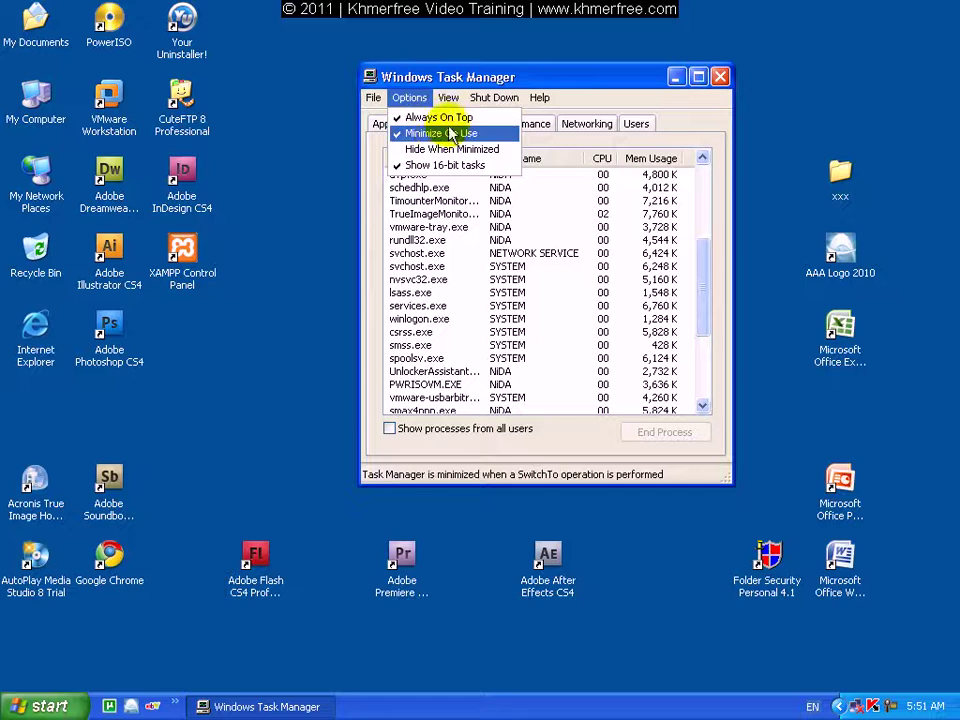
pyautogui.click(583, 75)
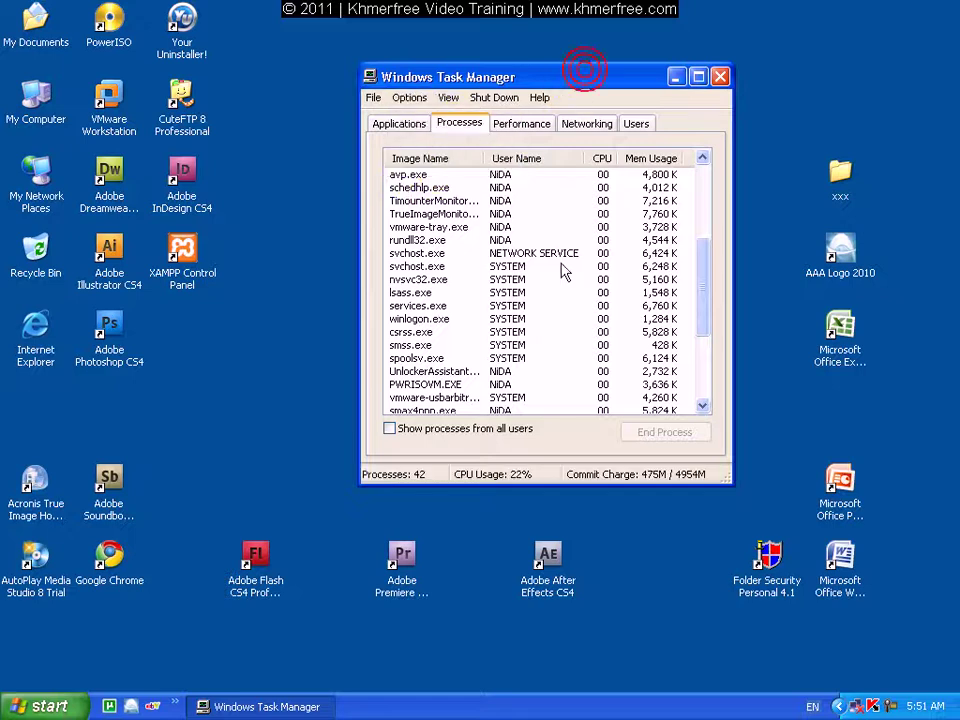
pyautogui.moveTo(555, 77); pyautogui.dragTo(623, 69)
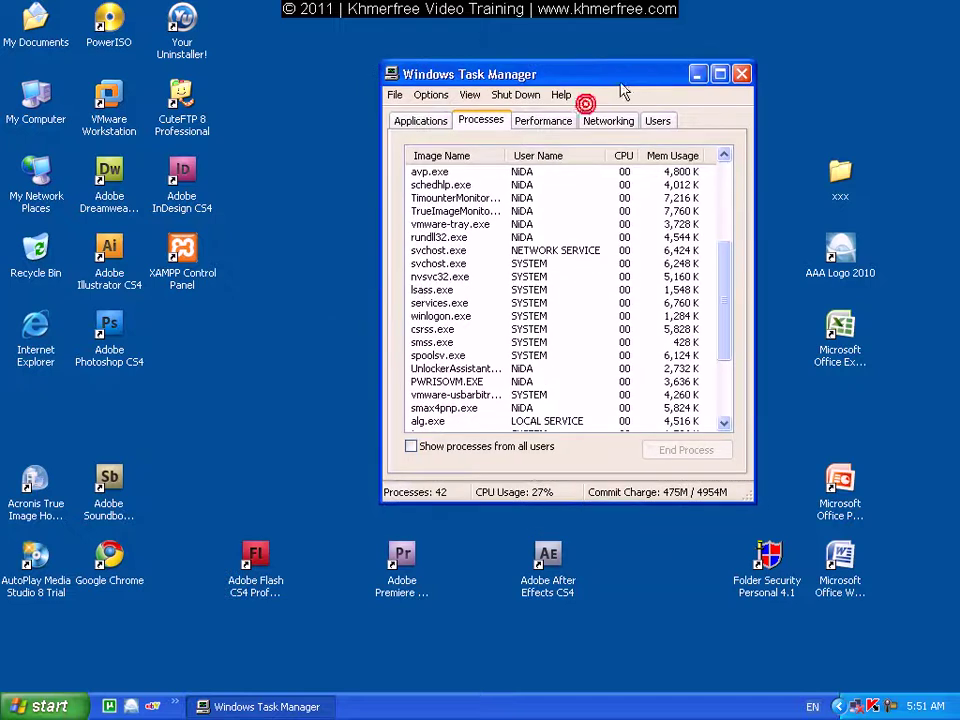
pyautogui.click(482, 95)
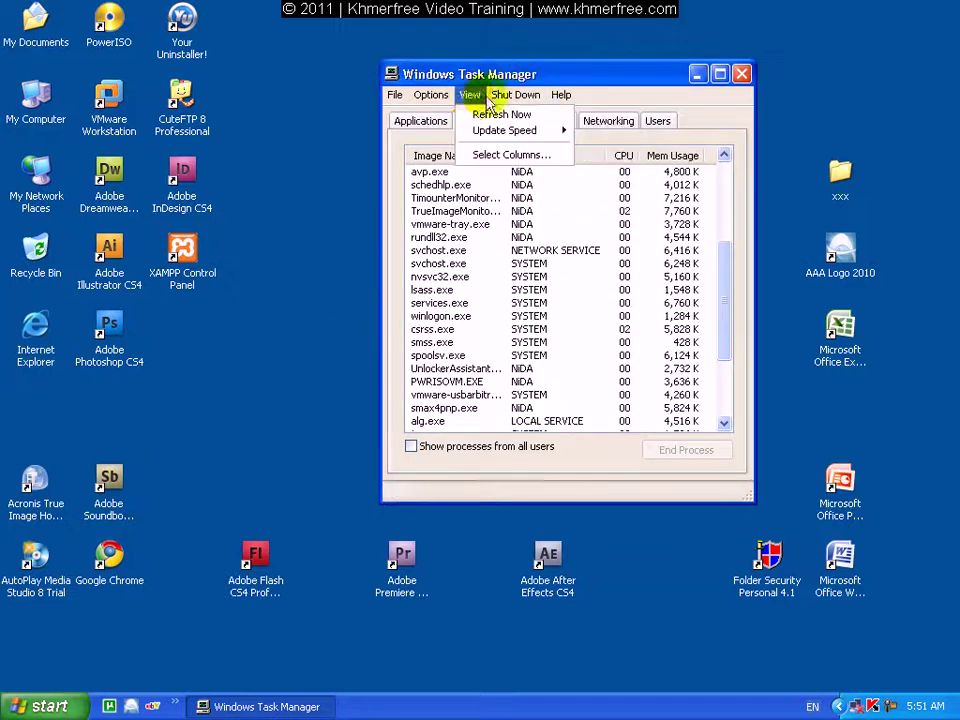
pyautogui.click(481, 116)
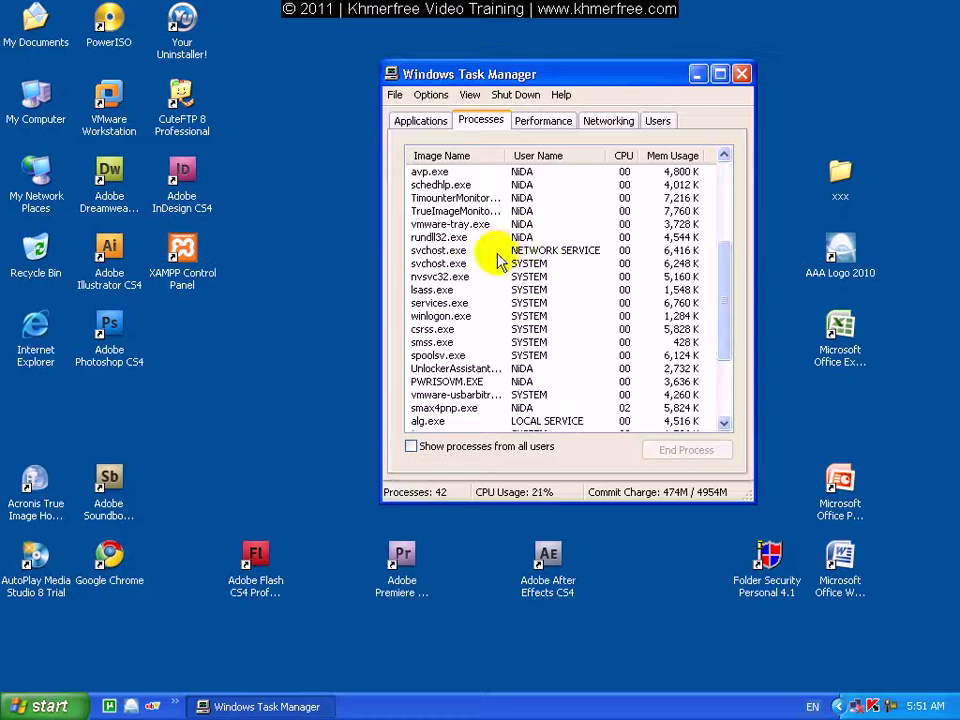
# Step: Compare Task Manager's shutdown commands with the log-off and turn-off choices of the Start menu
pyautogui.click(518, 94)
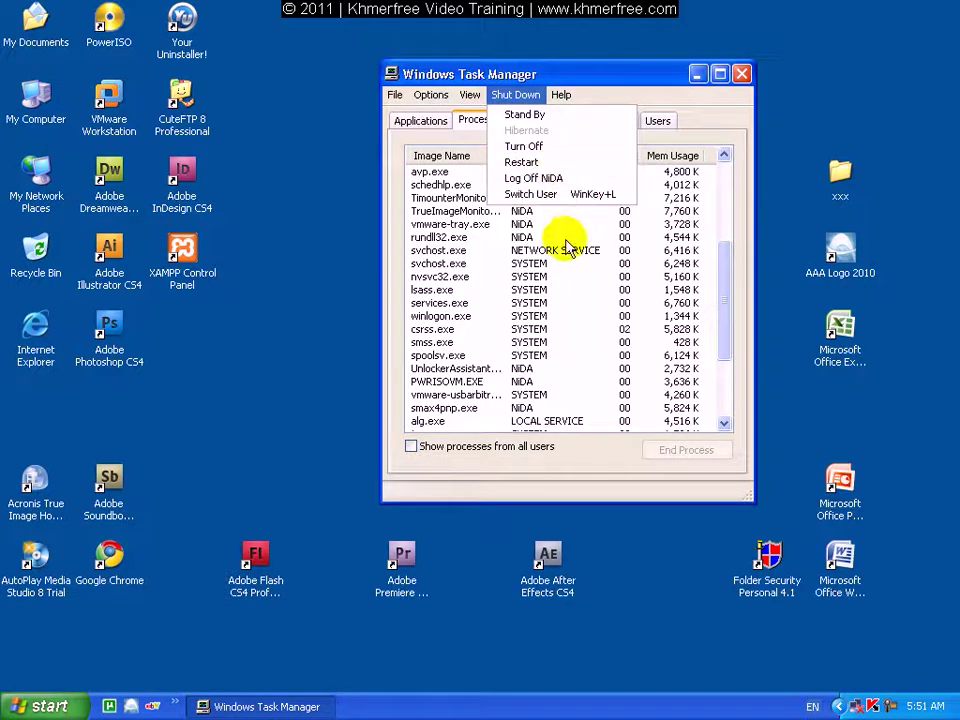
pyautogui.click(660, 88)
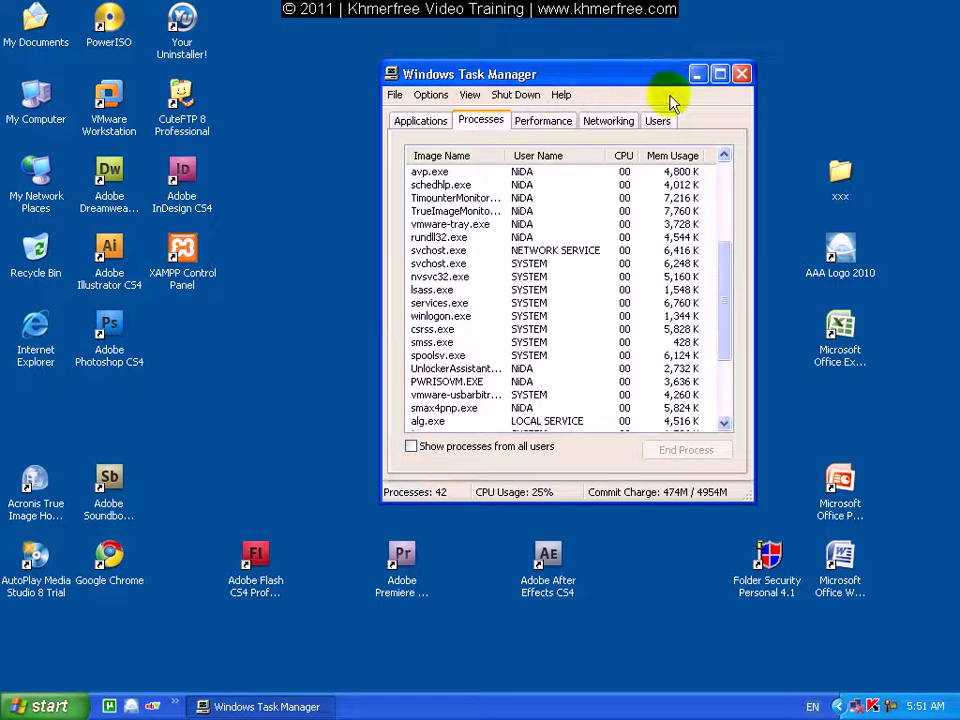
pyautogui.click(45, 706)
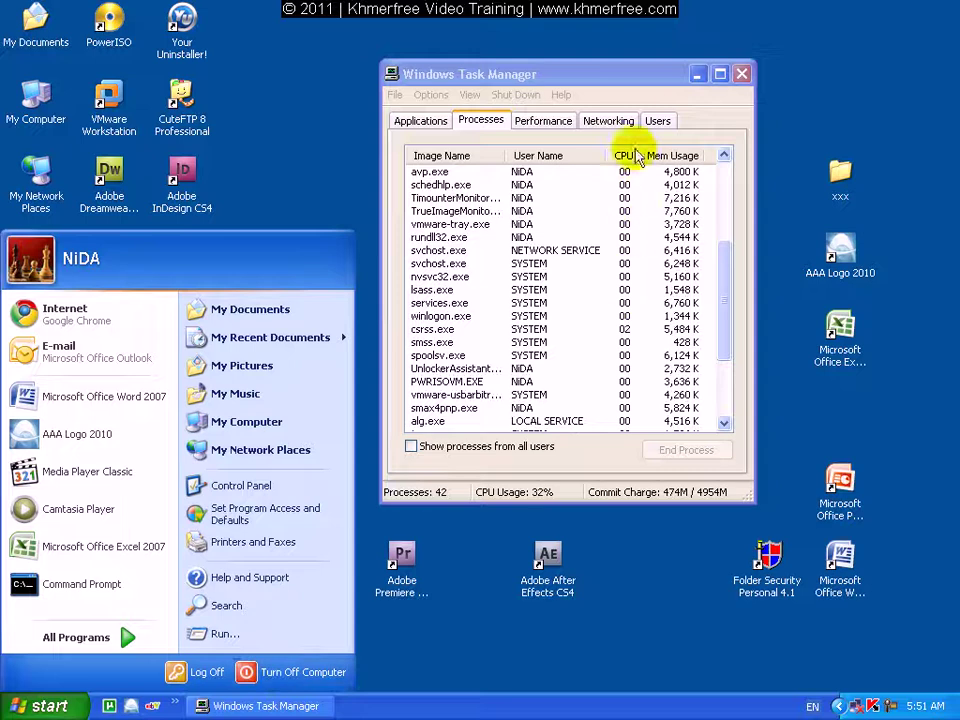
pyautogui.click(638, 86)
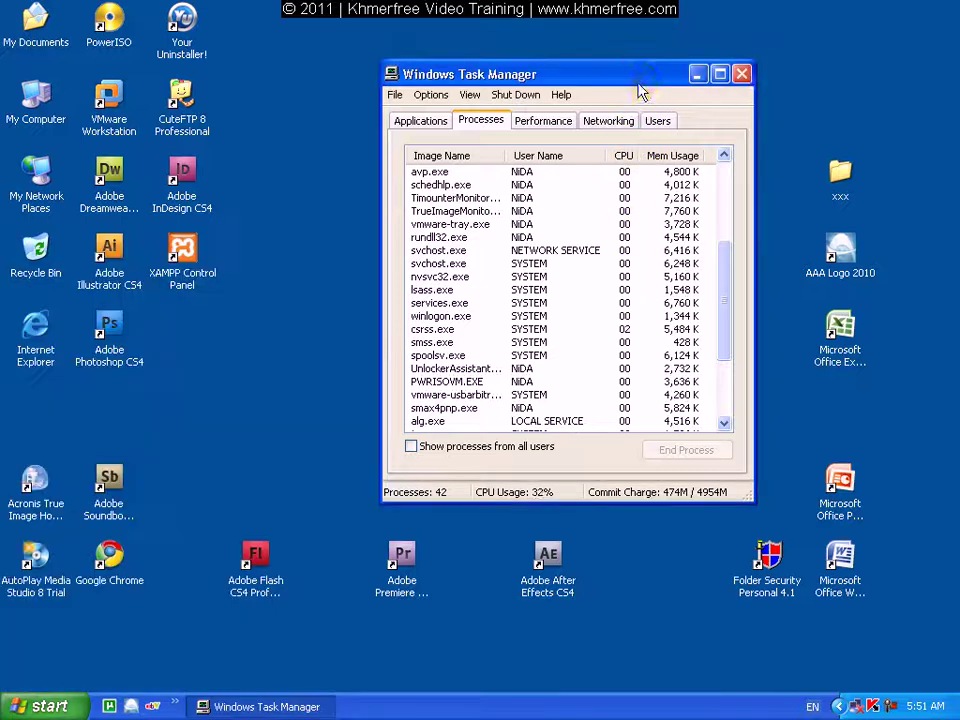
# Step: Close Task Manager and refresh the desktop
pyautogui.click(742, 75)
pyautogui.rightClick(502, 293)
pyautogui.click(521, 328)
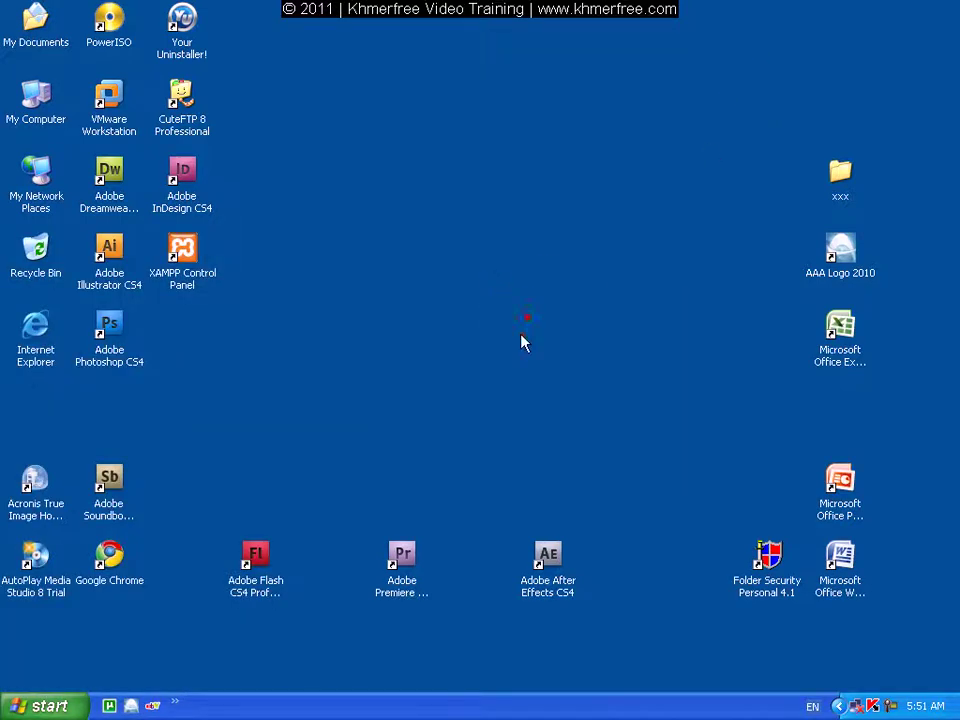